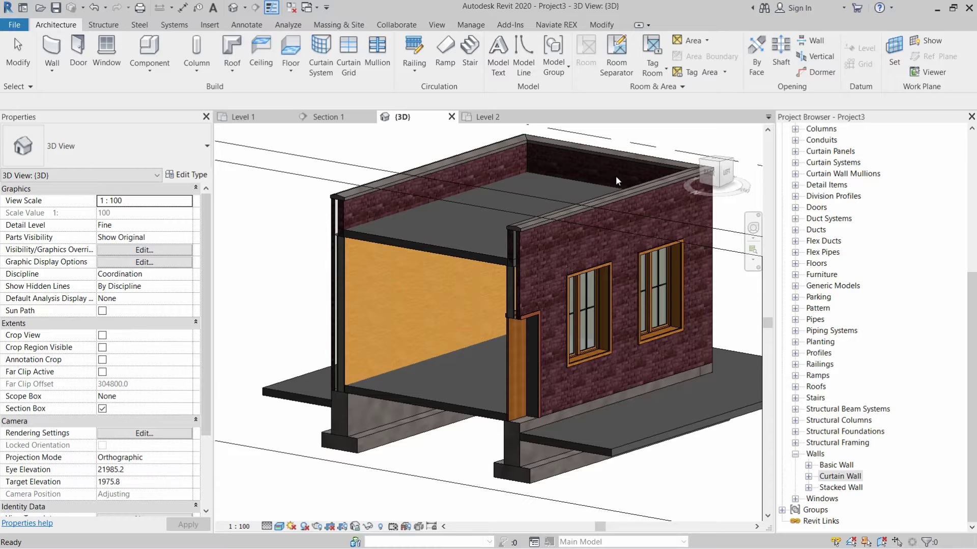
pyautogui.scroll(4, 873, 325)
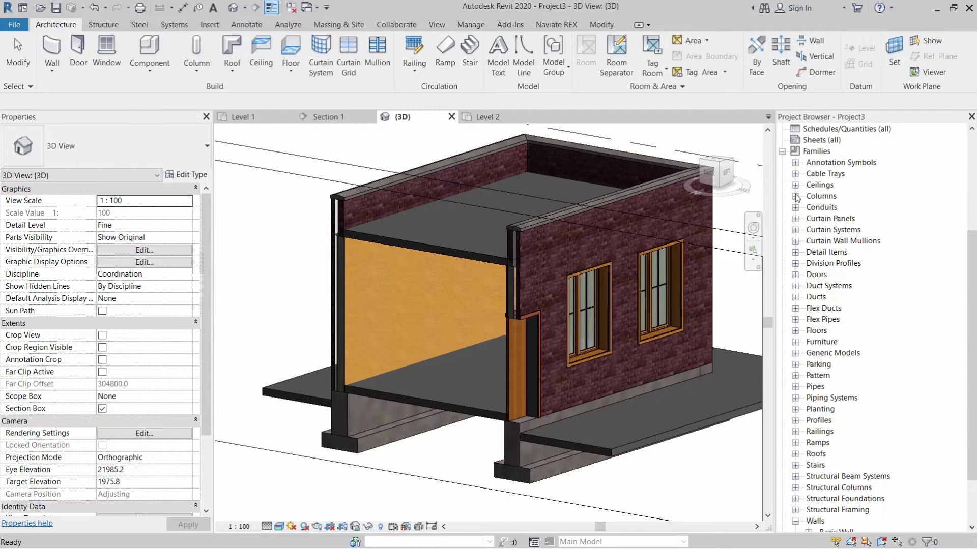
pyautogui.scroll(2, 795, 185)
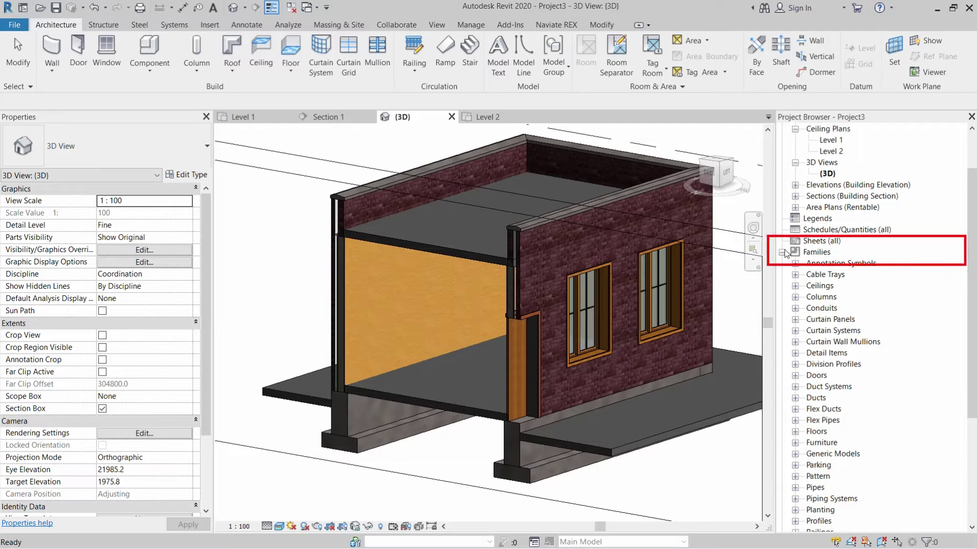
pyautogui.click(797, 253)
pyautogui.scroll(-5, 817, 356)
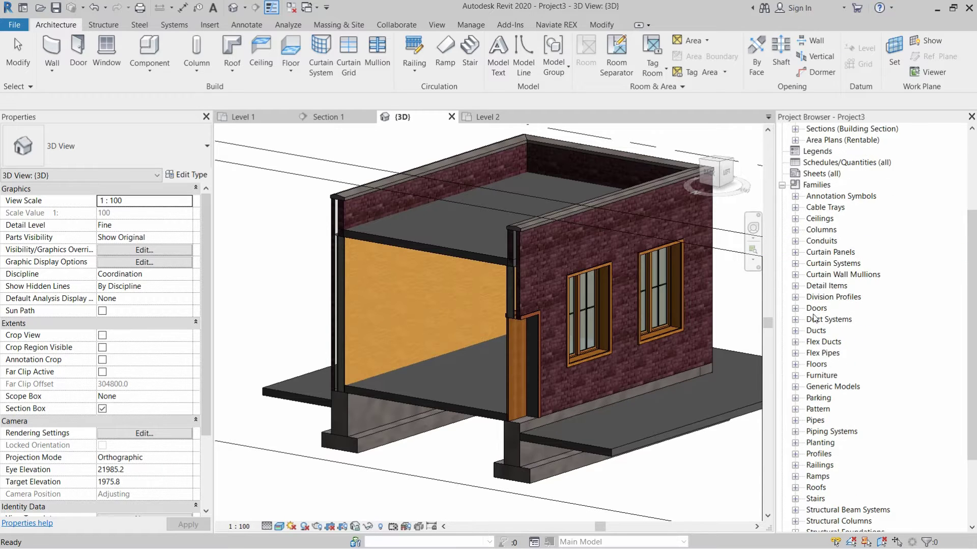
pyautogui.scroll(-2, 821, 448)
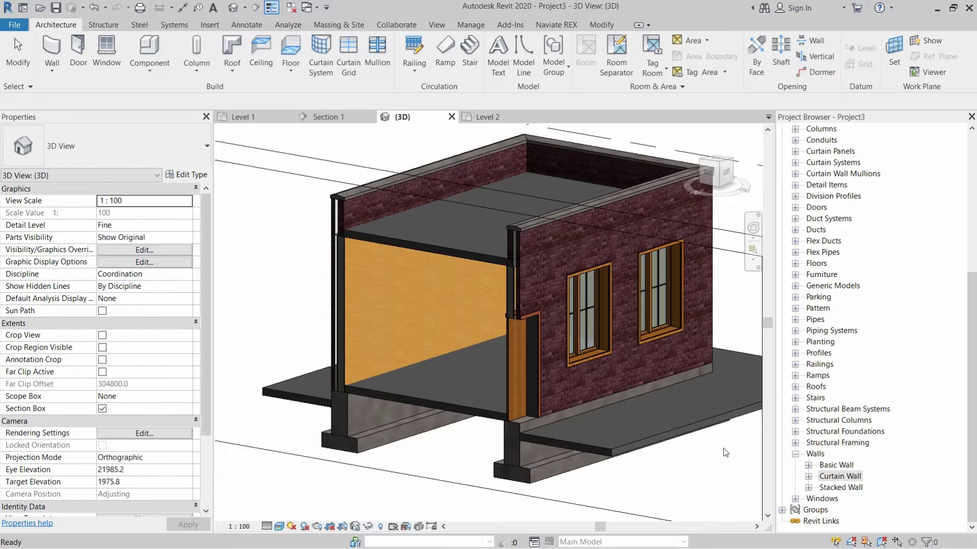
# Create a new project from the Architectural Template
pyautogui.hotkey('ctrl', 'd')
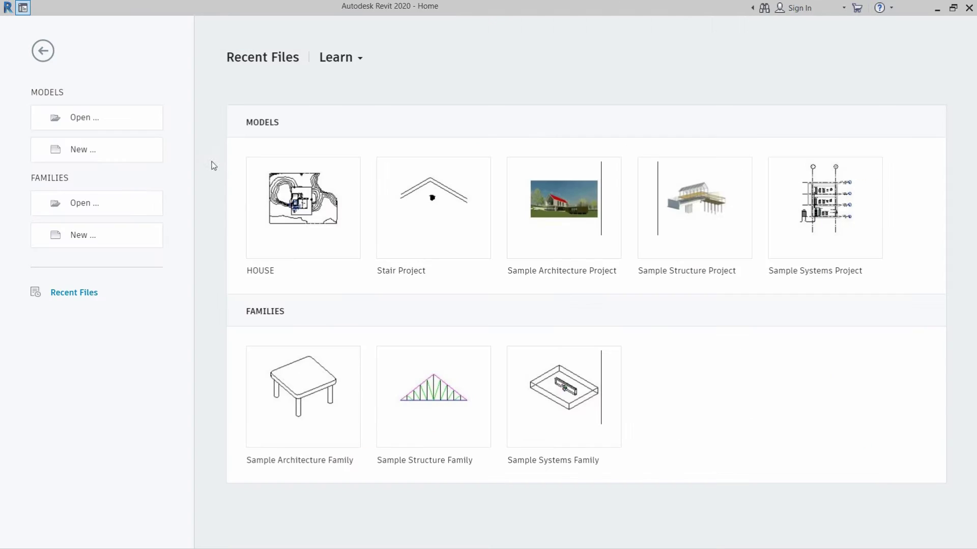
pyautogui.click(133, 150)
pyautogui.click(431, 254)
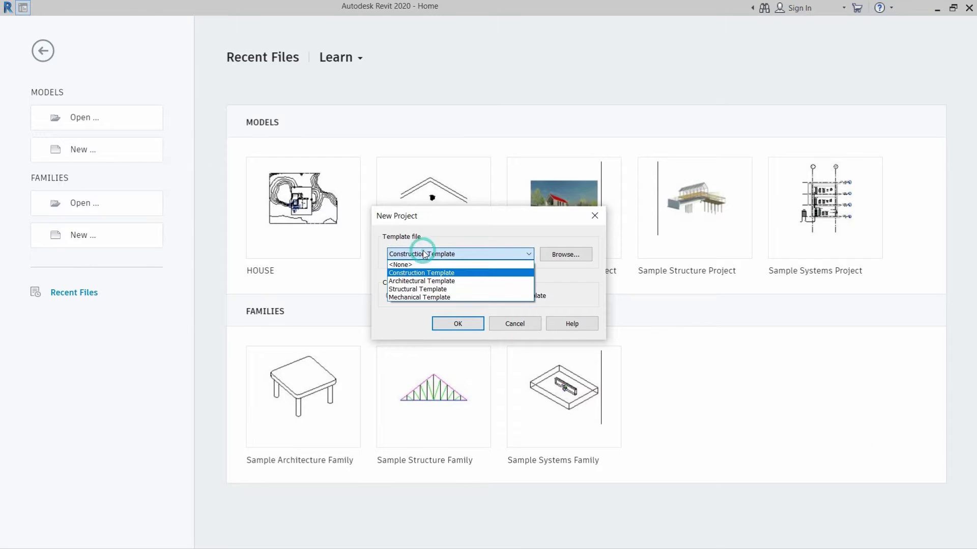
pyautogui.click(420, 281)
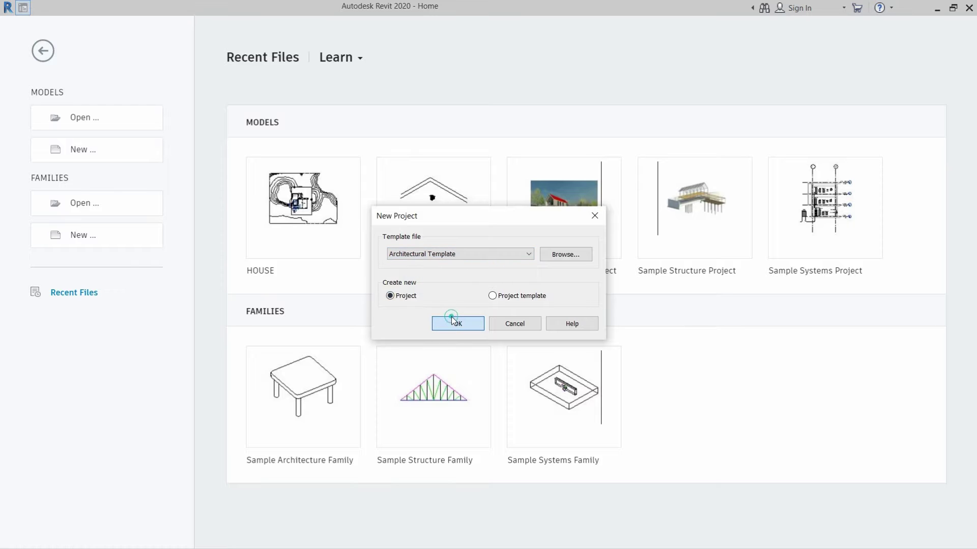
pyautogui.click(450, 321)
pyautogui.click(851, 308)
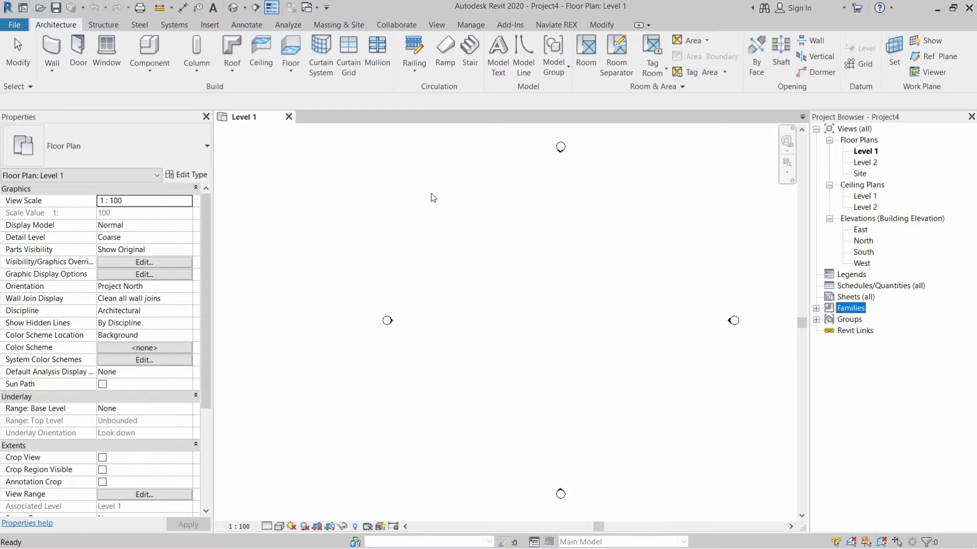
# Draw one straight horizontal Generic - 200mm basic wall in the middle of the Level 1 floor plan
pyautogui.click(56, 46)
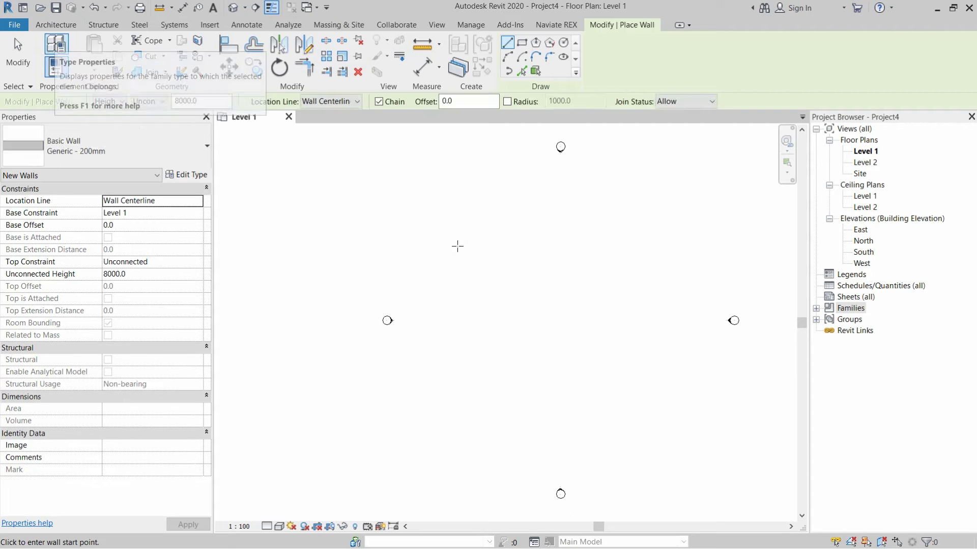
pyautogui.click(507, 306)
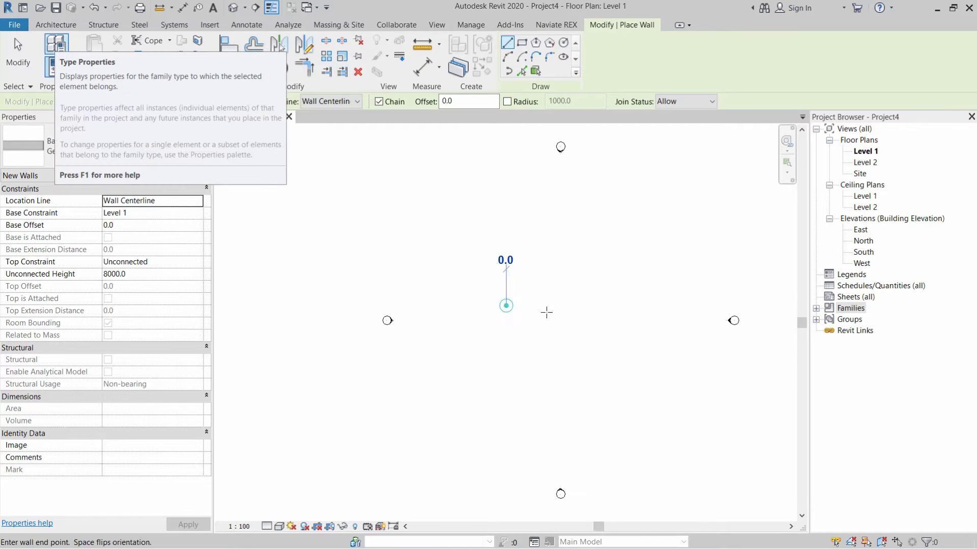
pyautogui.scroll(5, 535, 306)
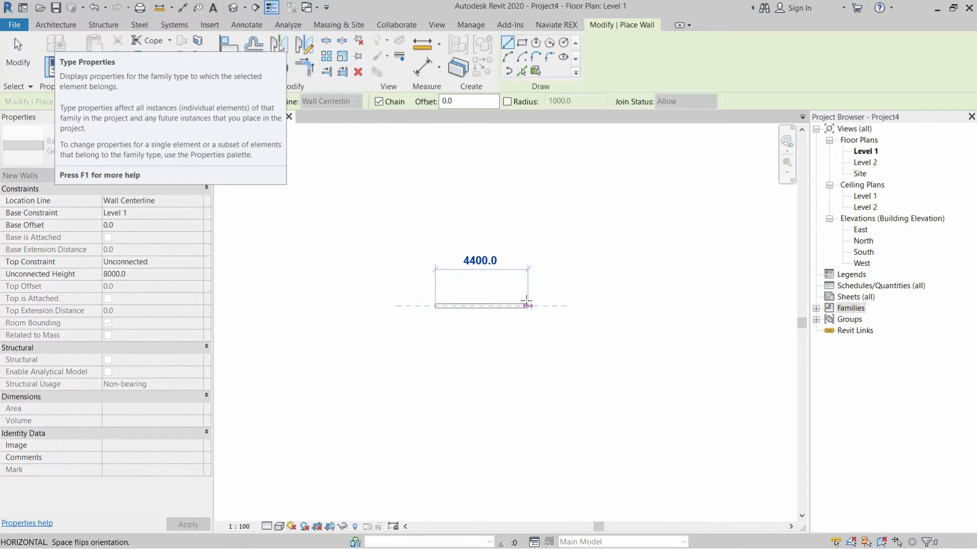
pyautogui.scroll(3, 467, 304)
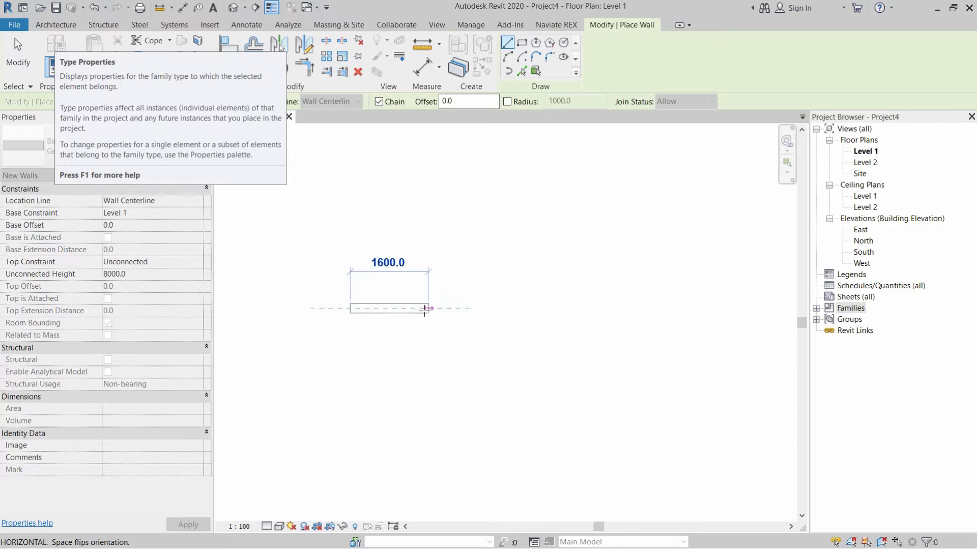
pyautogui.click(508, 307)
pyautogui.press('Escape')
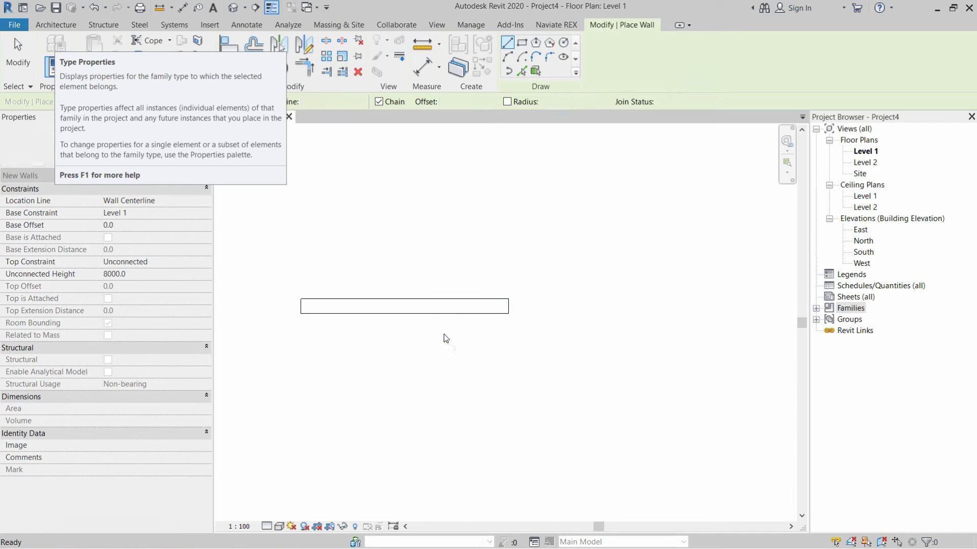
pyautogui.scroll(4, 300, 302)
pyautogui.press('Escape')
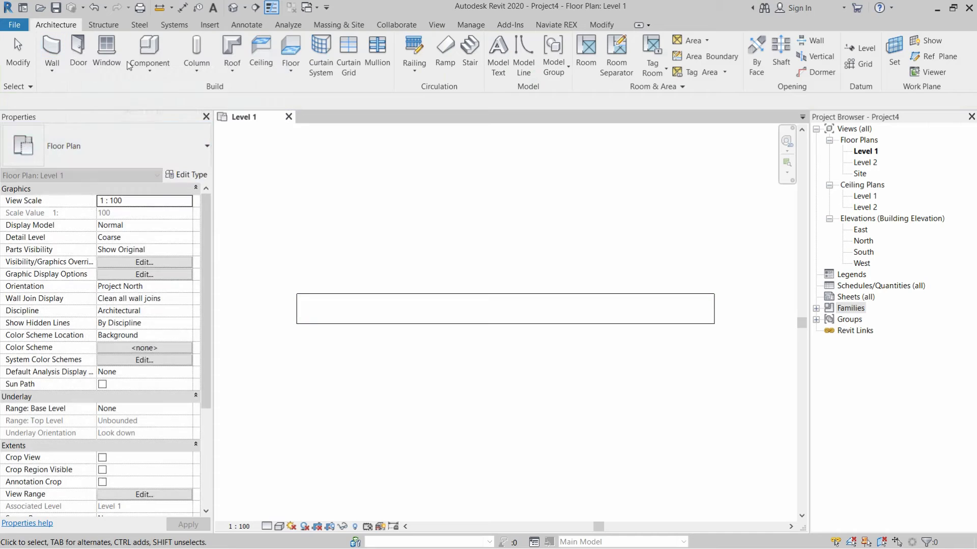
# Duplicate the drawn wall's type under the name "DD- Base Wall"
pyautogui.click(367, 292)
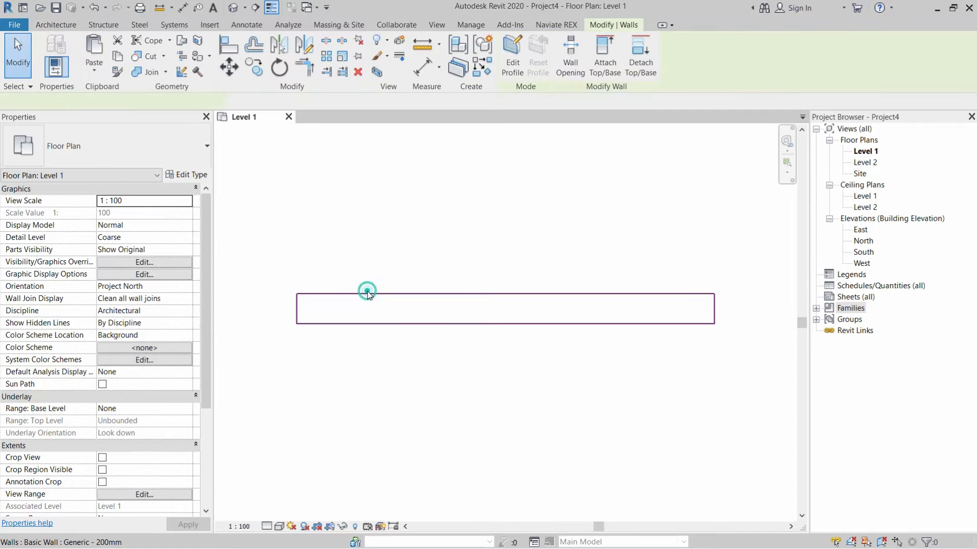
pyautogui.click(186, 175)
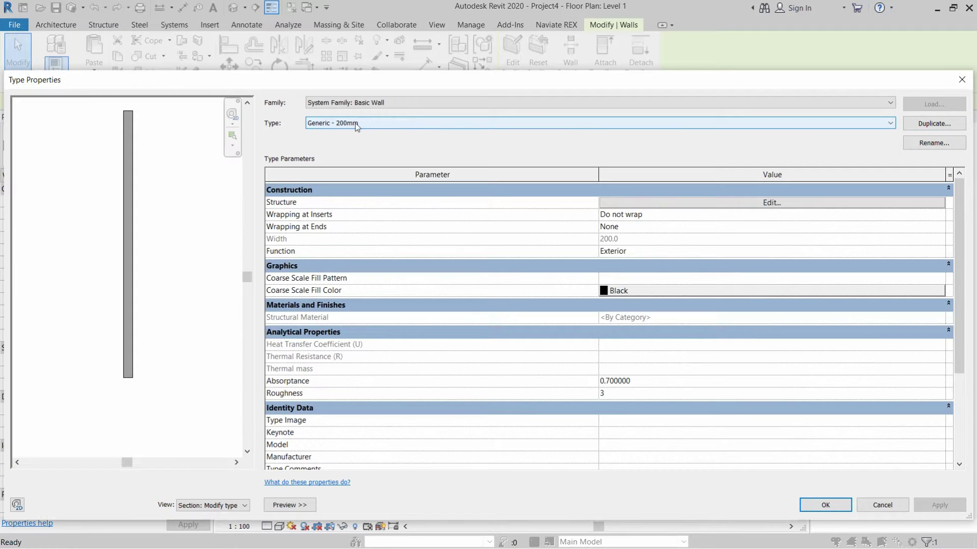
pyautogui.click(921, 129)
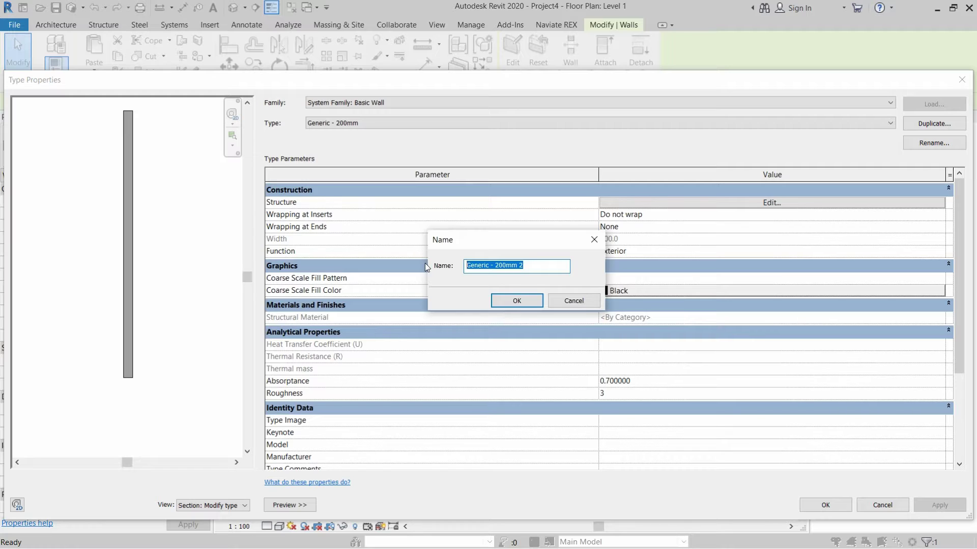
pyautogui.write('Base Wall')
pyautogui.write('DD-')
pyautogui.click(512, 302)
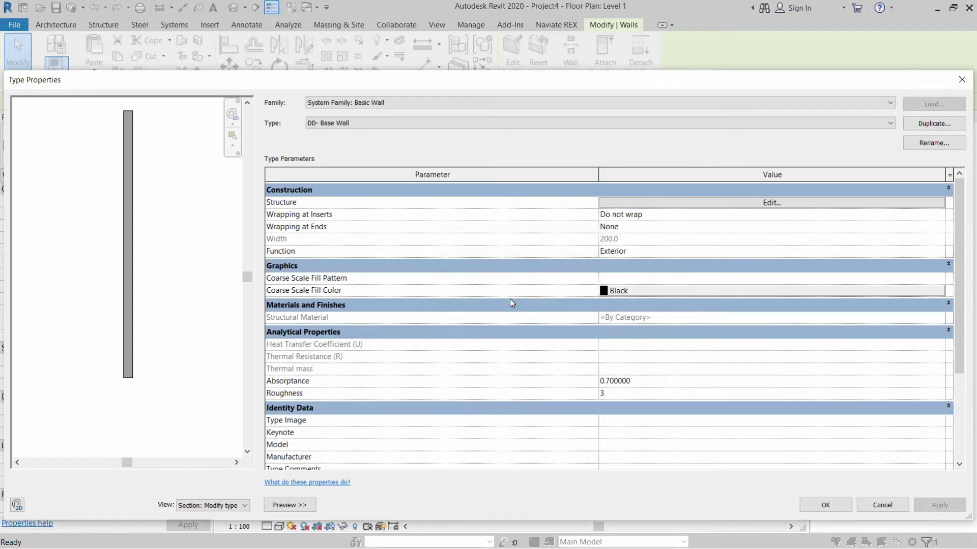
# Open the structure of the DD- Base Wall type for editing and show its preview as a floor plan
pyautogui.click(715, 205)
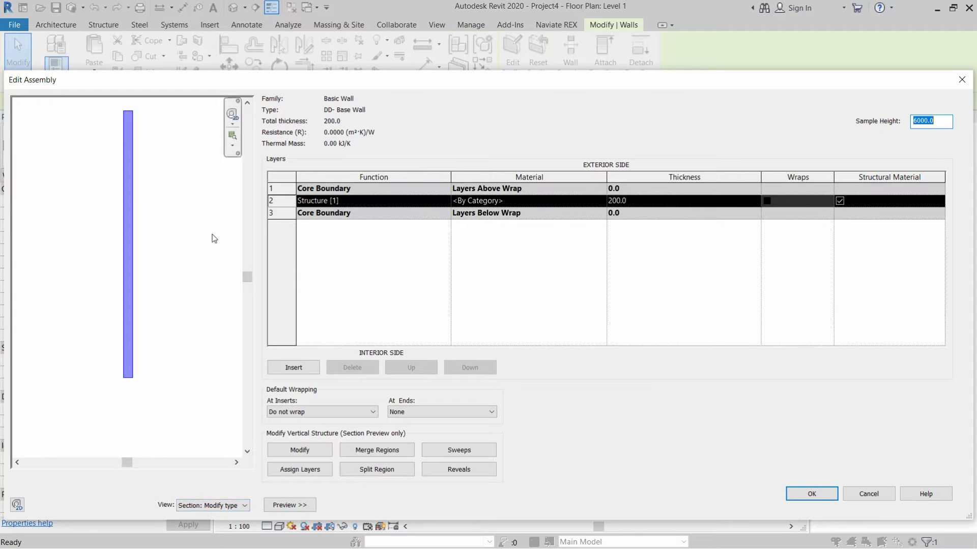
pyautogui.click(216, 506)
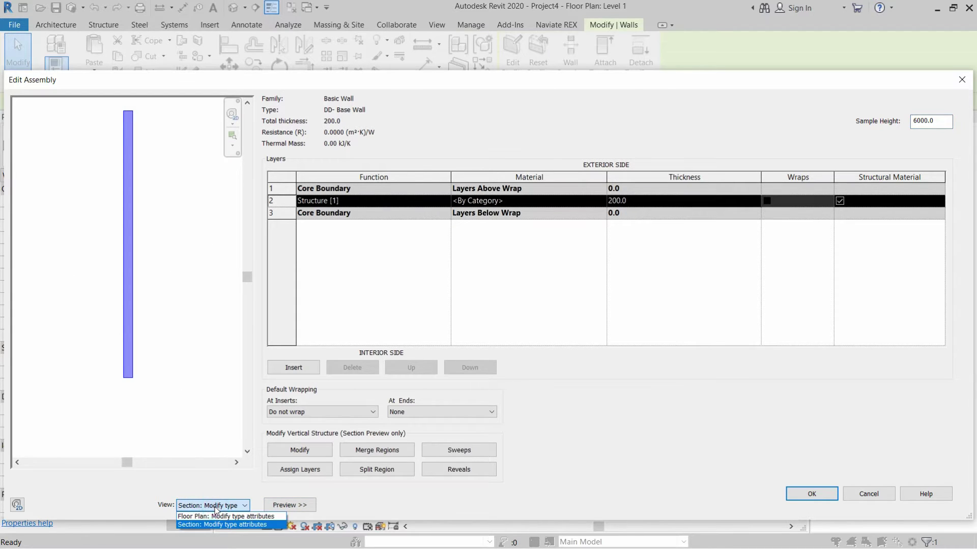
pyautogui.click(191, 517)
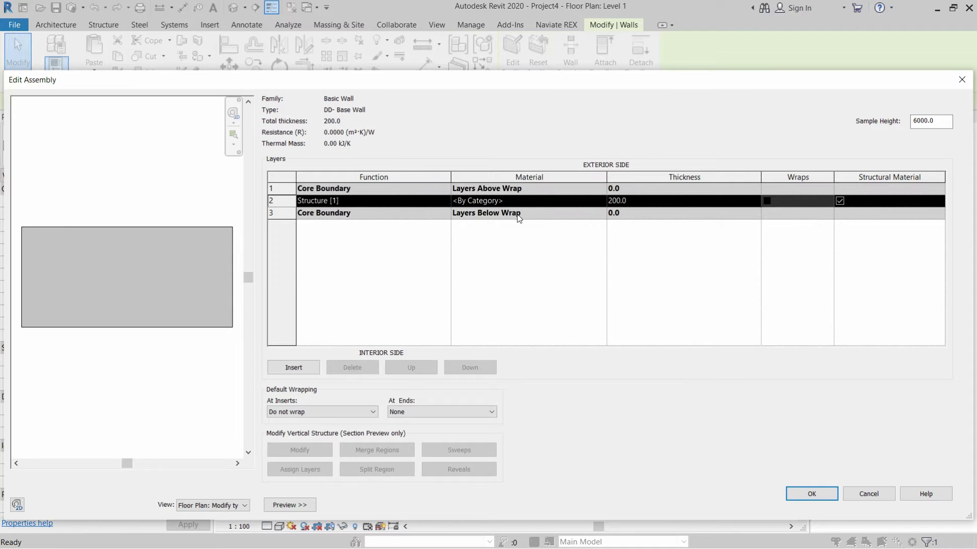
# Find the "In situ" materials and assign Concrete, Cast In Situ to the wall's Structure [1] layer
pyautogui.click(603, 202)
pyautogui.click(602, 200)
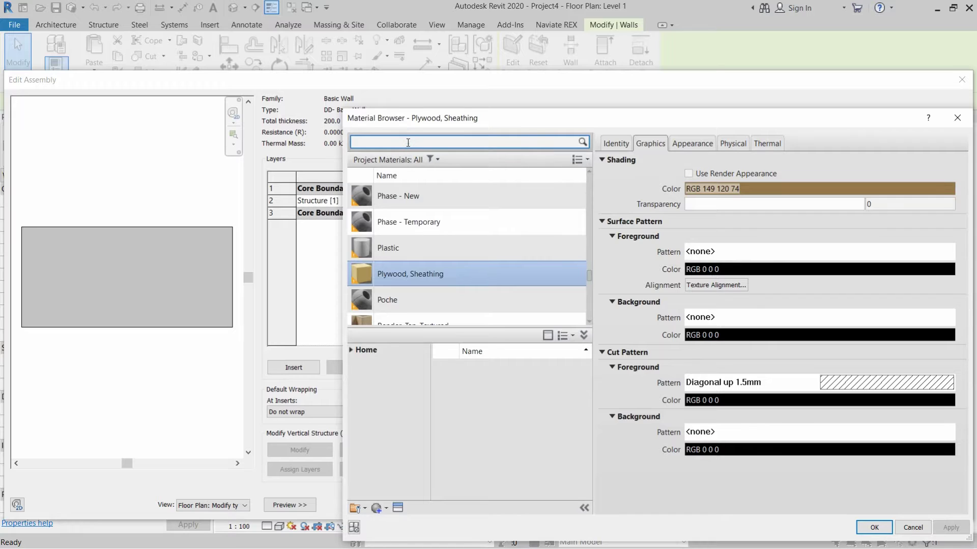
pyautogui.write('In situ')
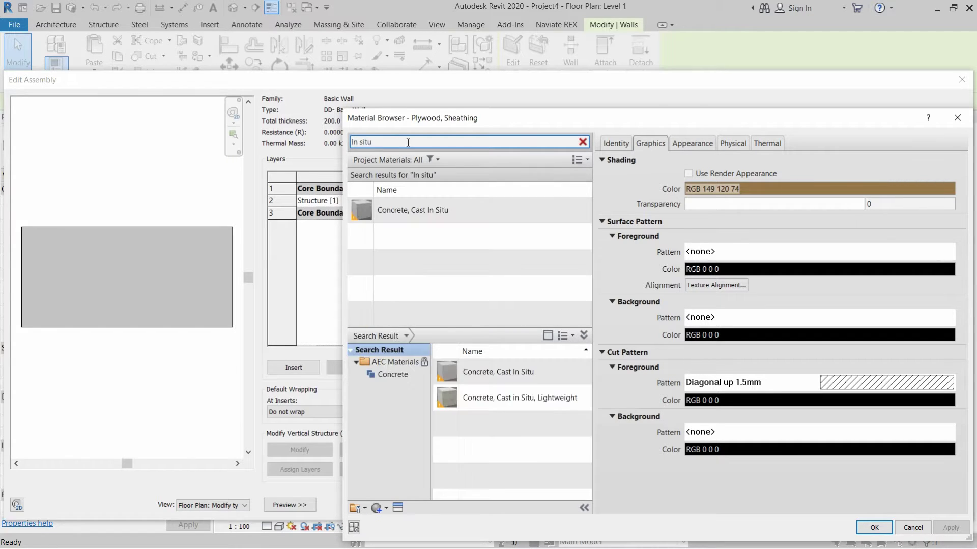
pyautogui.click(433, 210)
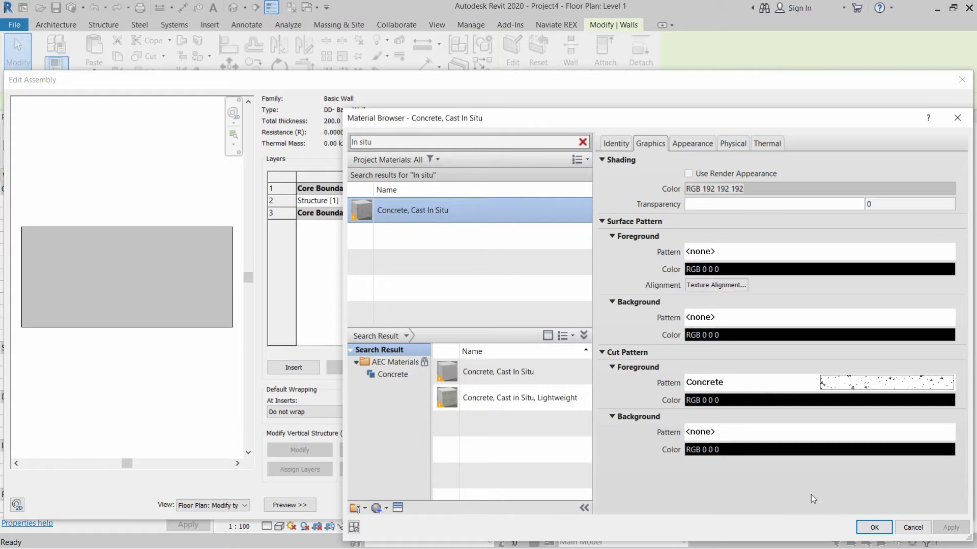
pyautogui.doubleClick(461, 215)
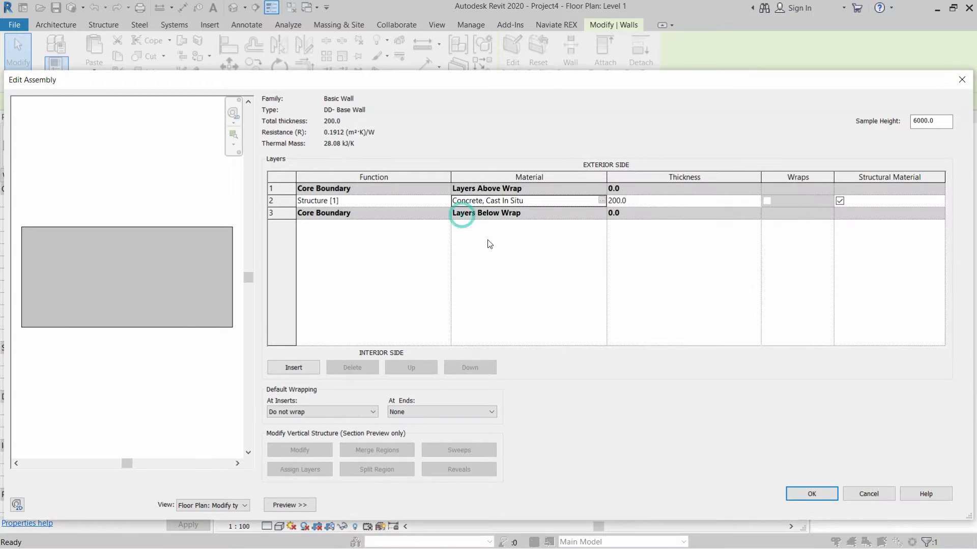
# Set the Structure [1] layer's thickness to 400 and accept the wall assembly and type properties
pyautogui.click(643, 201)
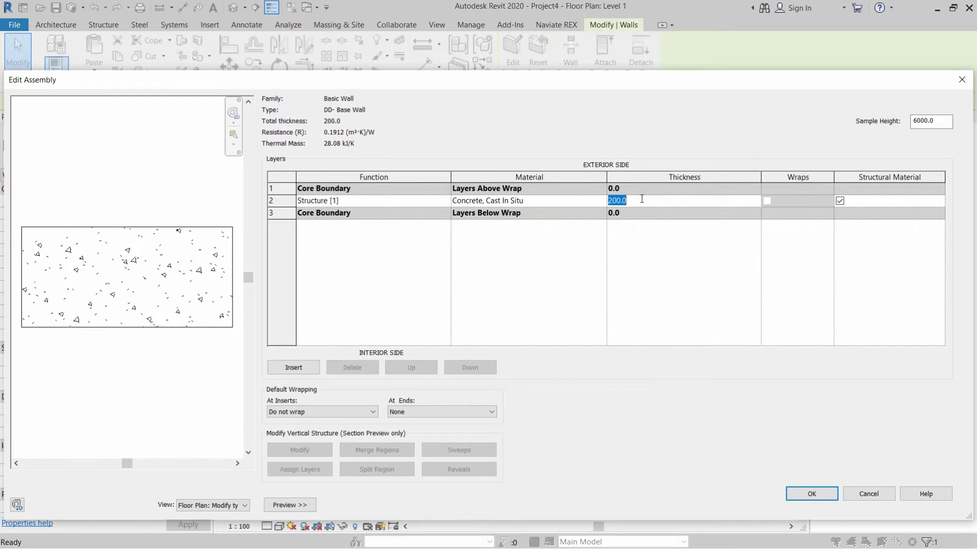
pyautogui.write('400')
pyautogui.click(641, 244)
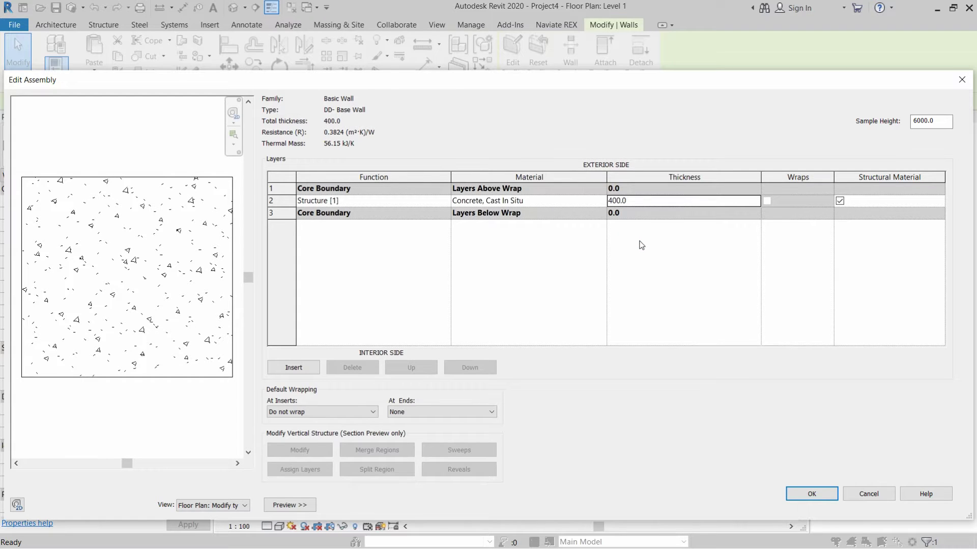
pyautogui.click(817, 495)
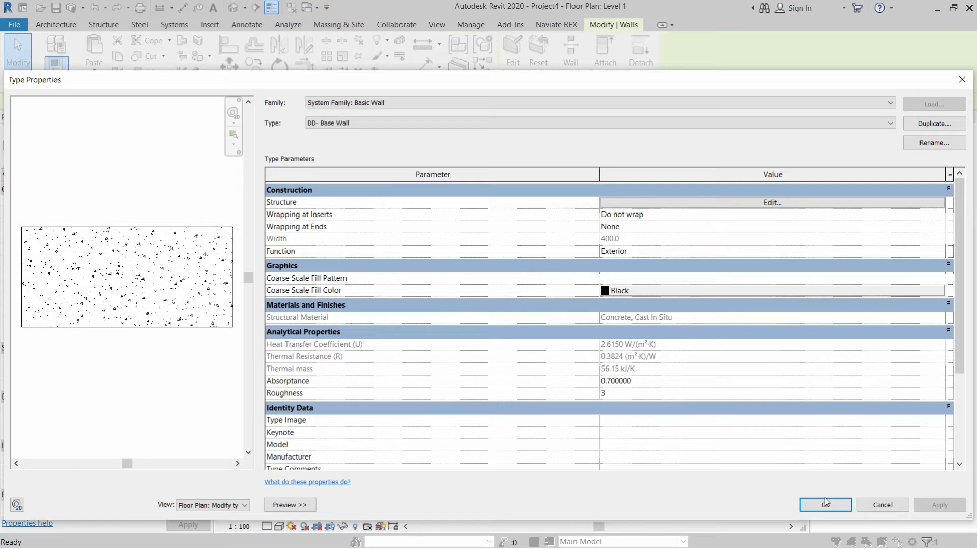
pyautogui.click(825, 505)
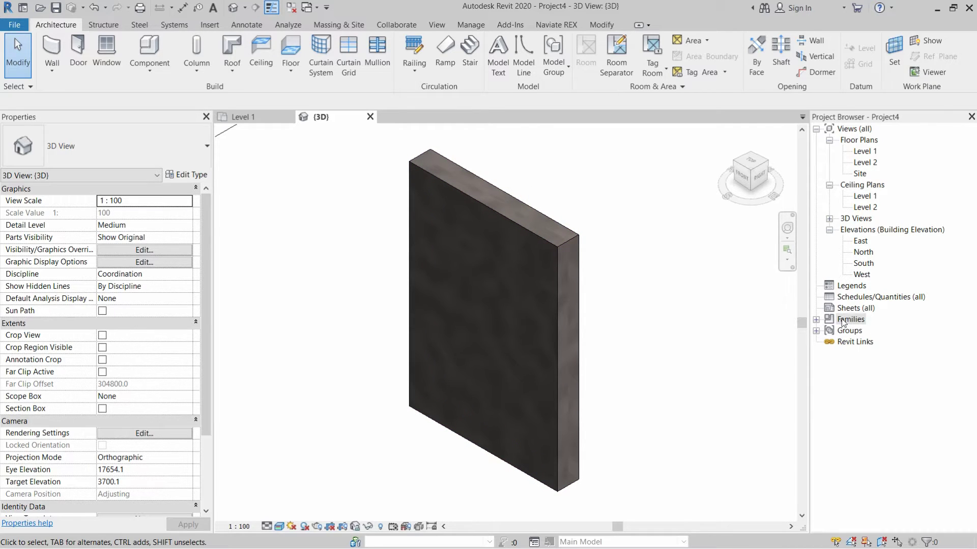
# Locate the DD- Base Wall type among the project's Basic Wall families, then return to the Level 1 floor plan
pyautogui.click(817, 319)
pyautogui.scroll(-1, 833, 312)
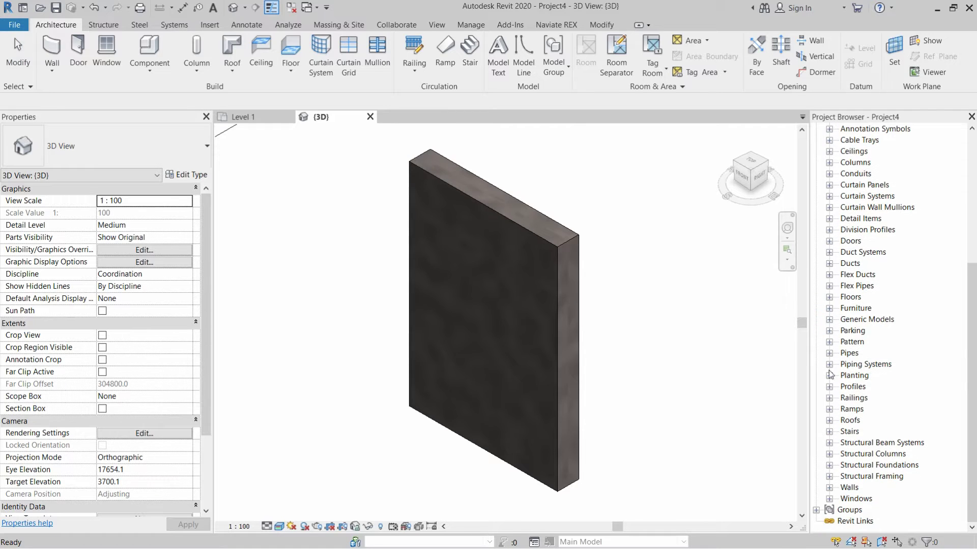
pyautogui.click(829, 487)
pyautogui.scroll(-1, 856, 436)
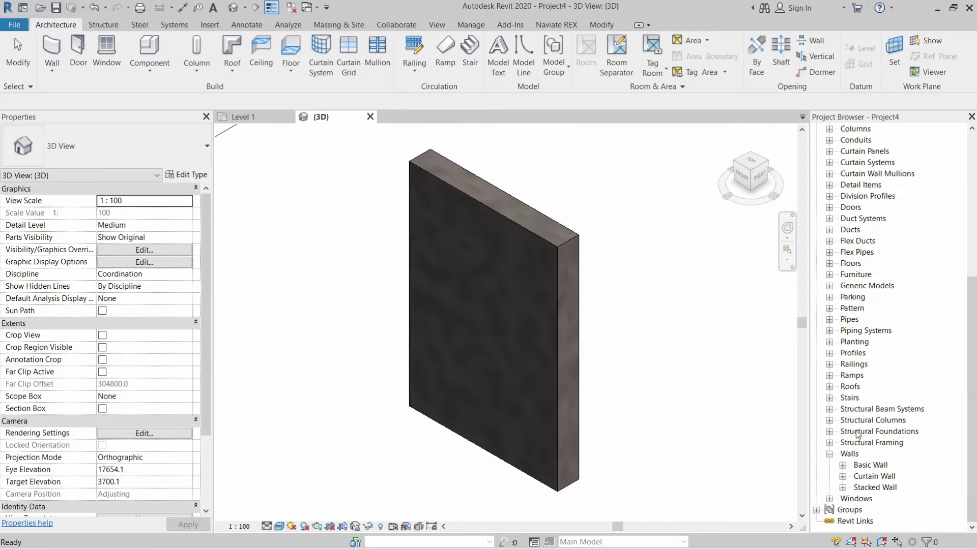
pyautogui.click(842, 465)
pyautogui.scroll(-3, 873, 406)
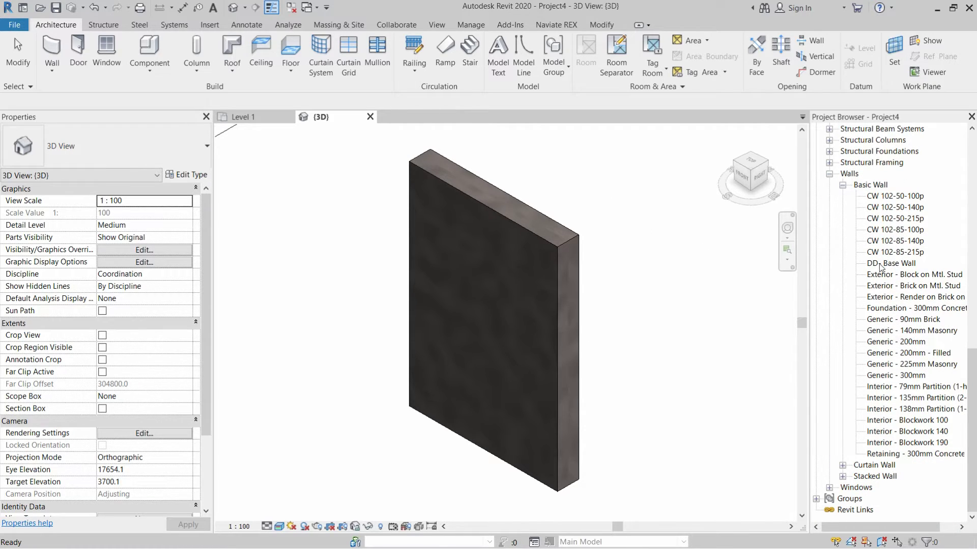
pyautogui.click(900, 263)
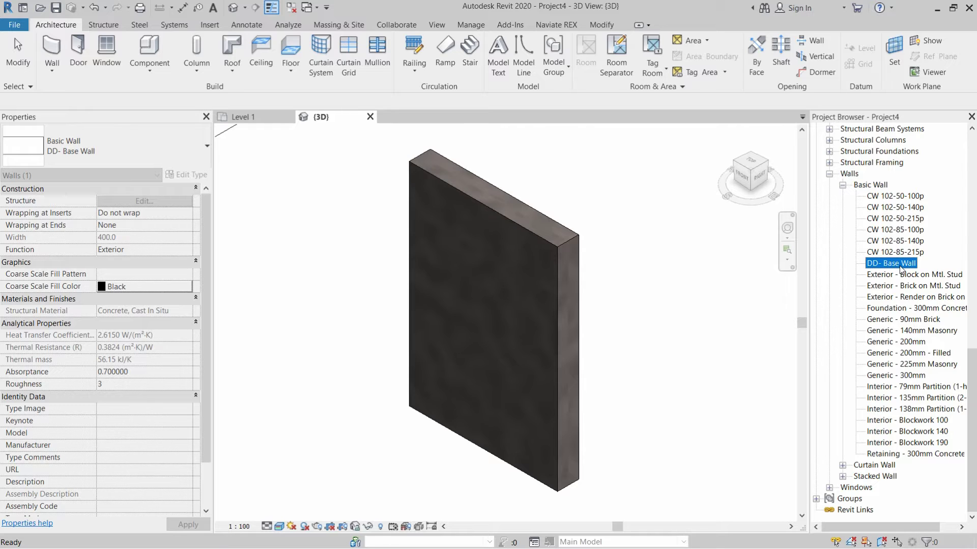
pyautogui.click(674, 275)
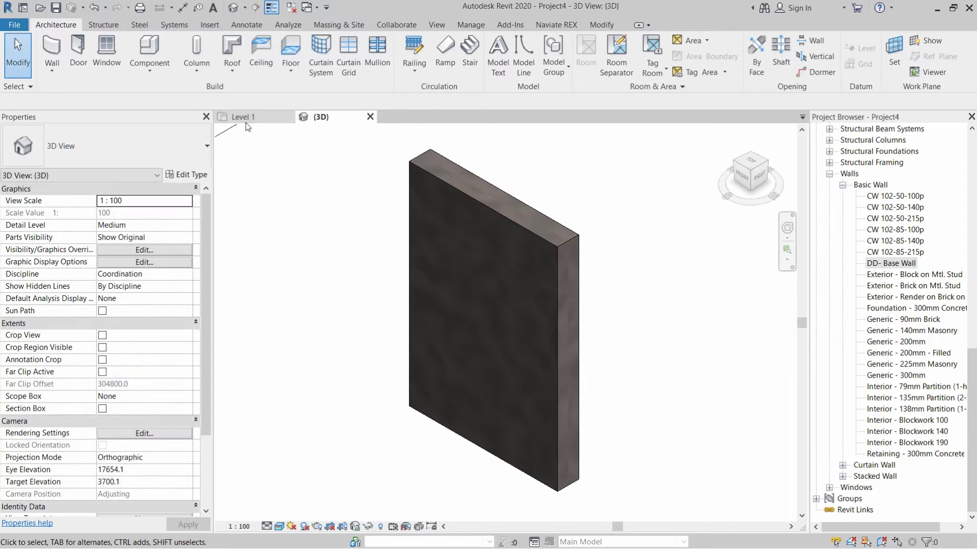
pyautogui.click(243, 118)
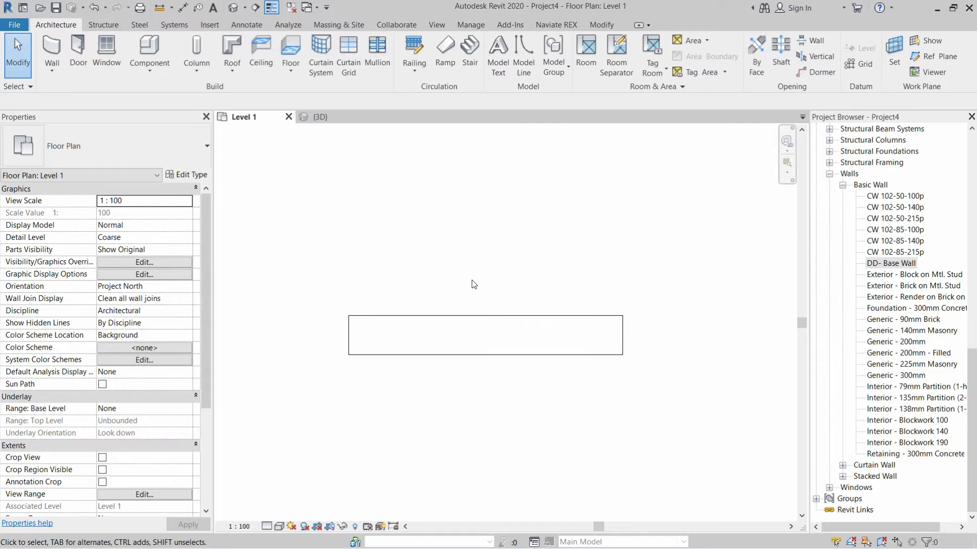
# Draw a Generic - 200mm wall about 2800 mm long parallel to the base wall, its centreline about 400 mm above the upper face
pyautogui.scroll(2, 472, 283)
pyautogui.scroll(-4, 475, 334)
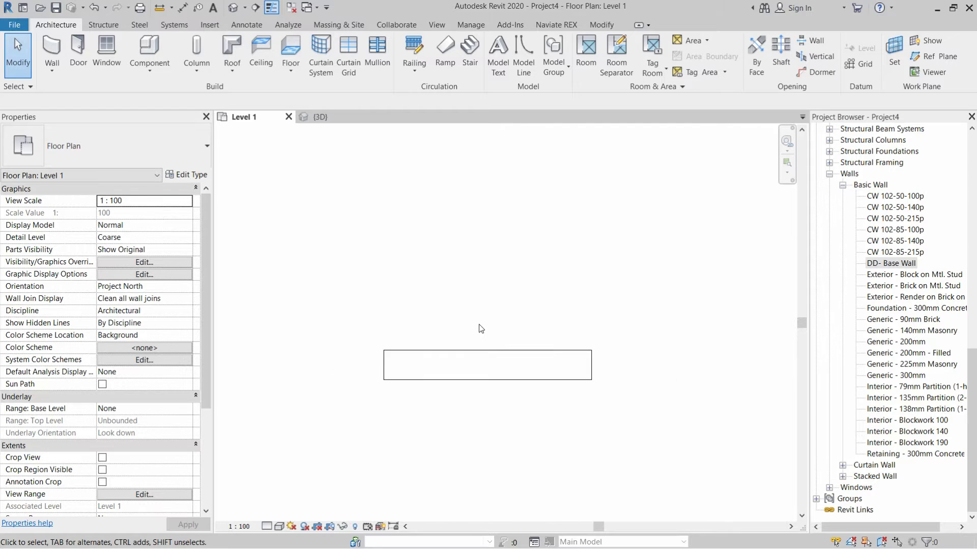
pyautogui.scroll(2, 478, 326)
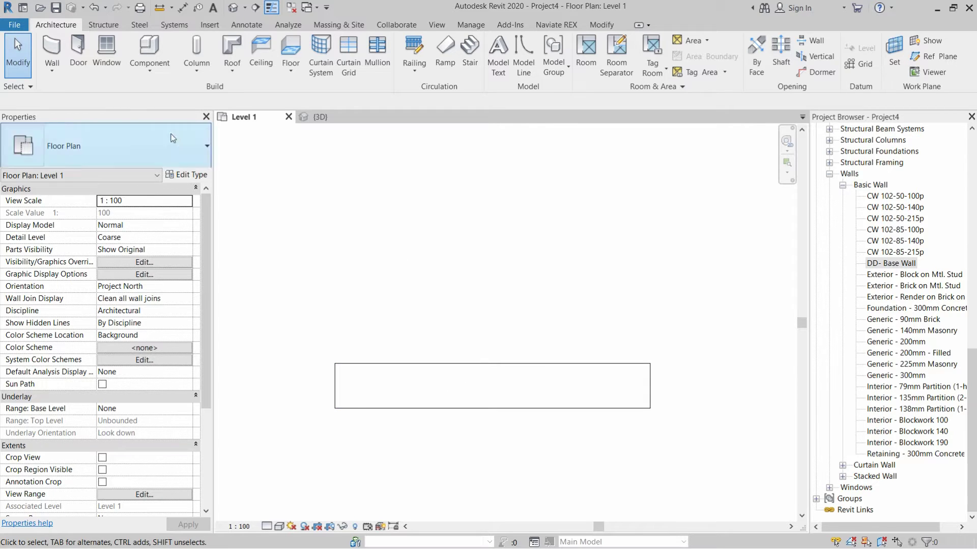
pyautogui.click(52, 53)
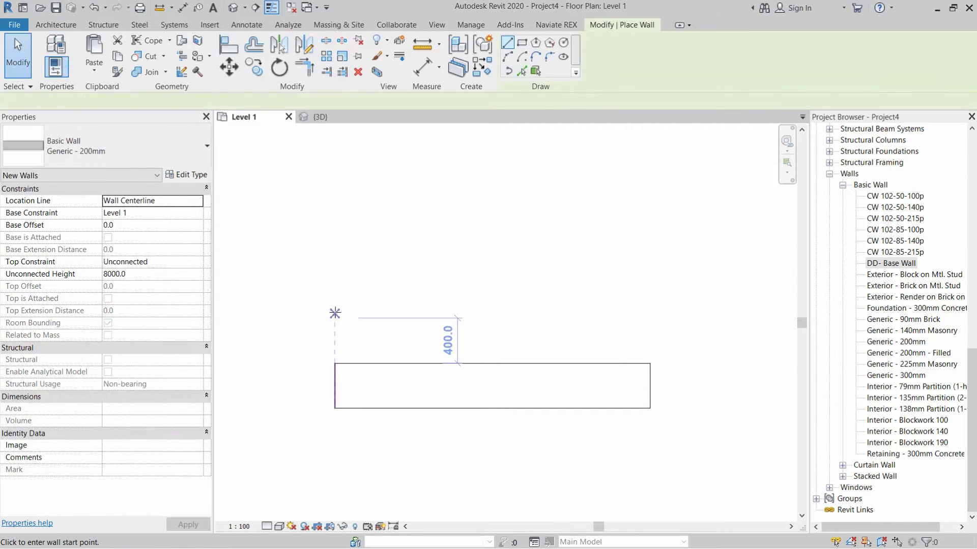
pyautogui.click(334, 316)
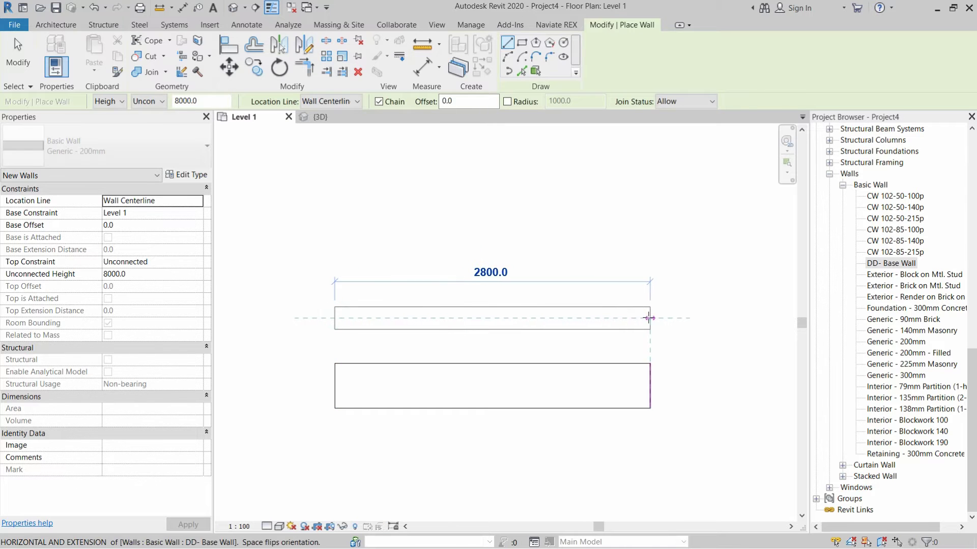
pyautogui.click(649, 318)
pyautogui.press('Escape')
pyautogui.press('Escape')
# Duplicate the new wall's type under the name DD- Concrete Block (Gypsum Air & Brick)
pyautogui.click(433, 308)
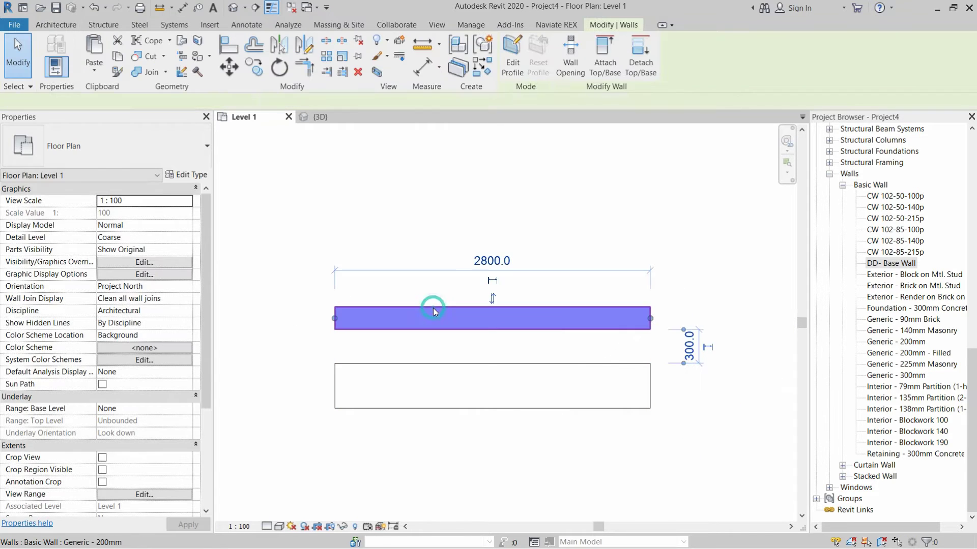
pyautogui.click(186, 175)
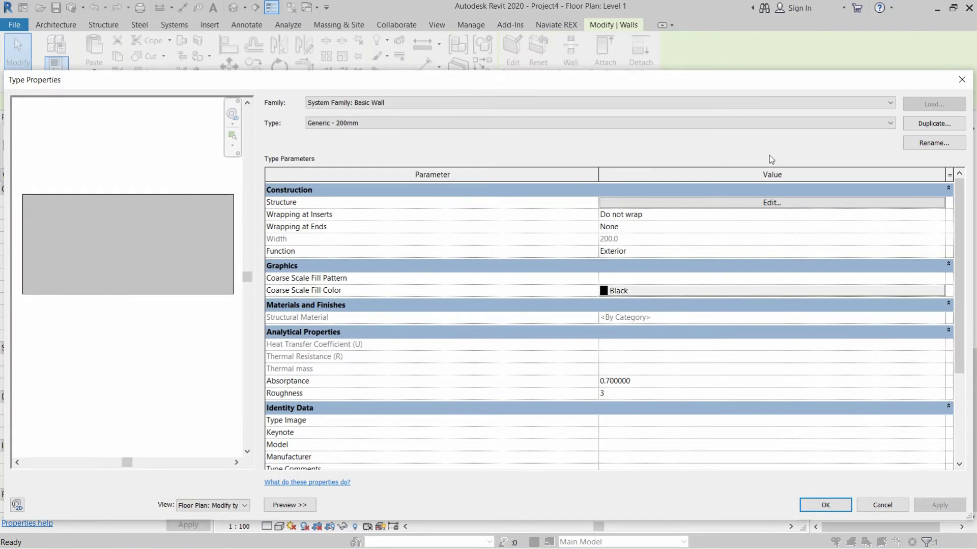
pyautogui.click(925, 124)
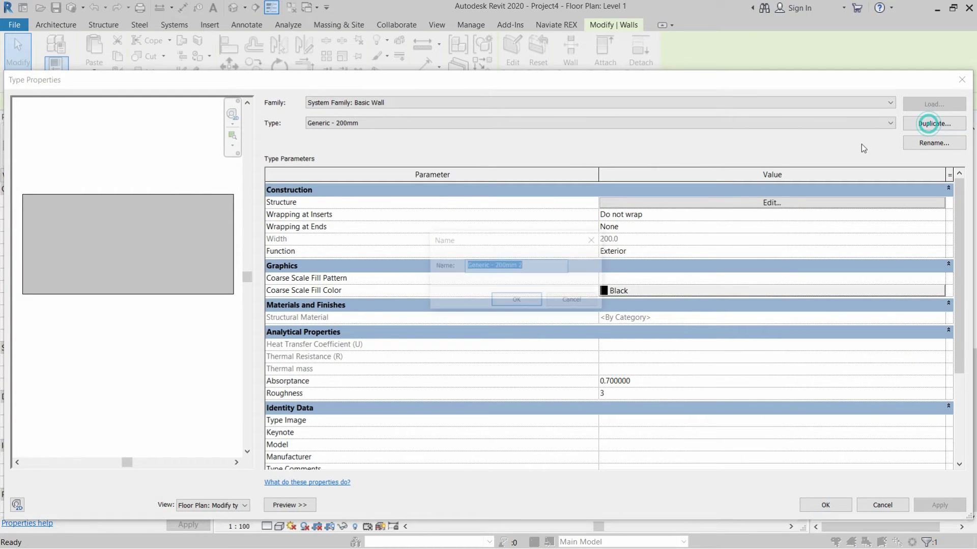
pyautogui.click(539, 267)
pyautogui.moveTo(520, 266); pyautogui.dragTo(420, 273)
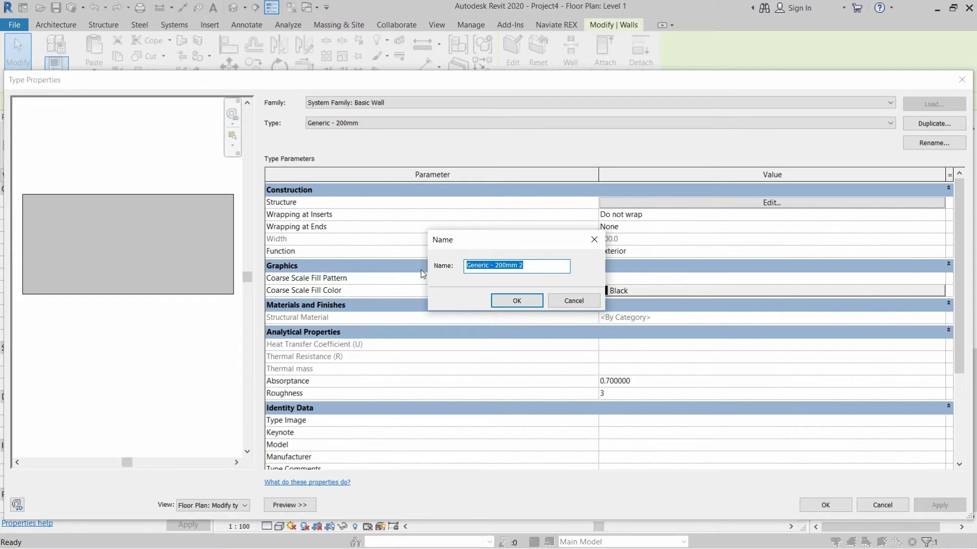
pyautogui.write('DD')
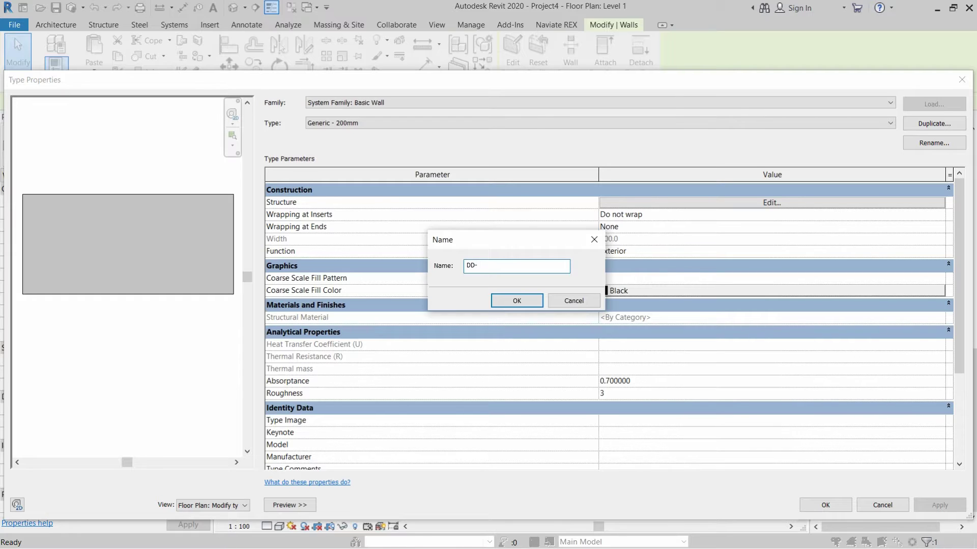
pyautogui.write('- Conc')
pyautogui.write('rete Bloc')
pyautogui.write('k (Gypsum')
pyautogui.write(' Ai')
pyautogui.write('r &')
pyautogui.write(' Brick)')
pyautogui.click(529, 298)
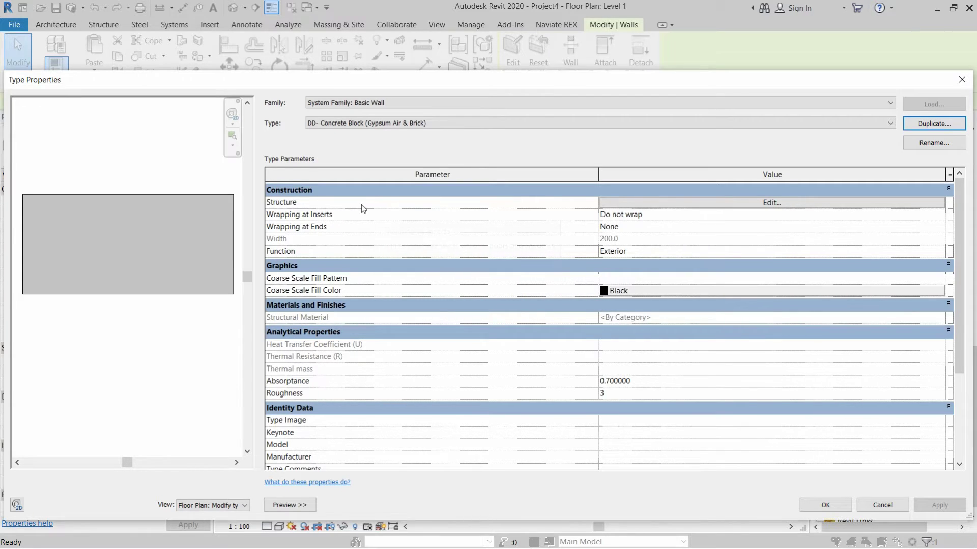
# Open the wall type's structure for editing and insert five additional layers into the assembly
pyautogui.click(769, 203)
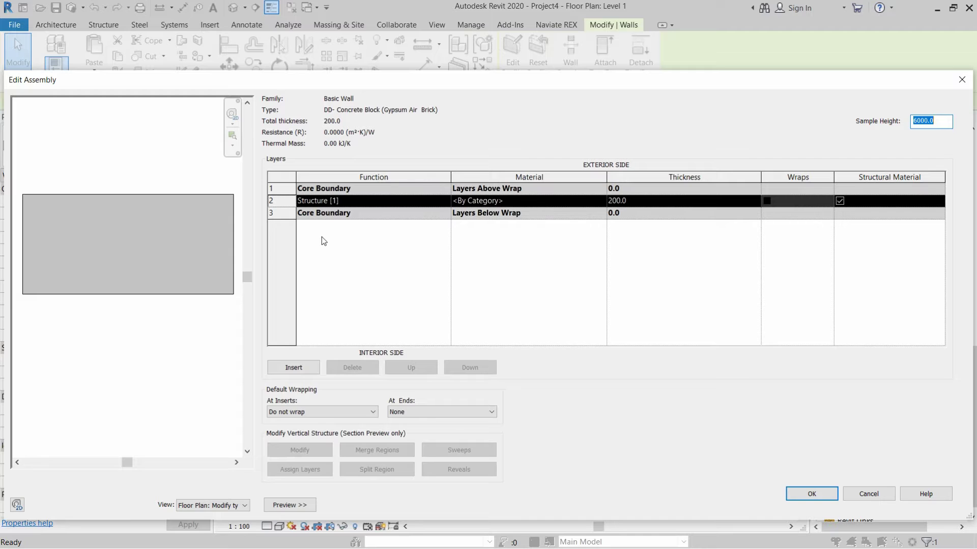
pyautogui.click(302, 369)
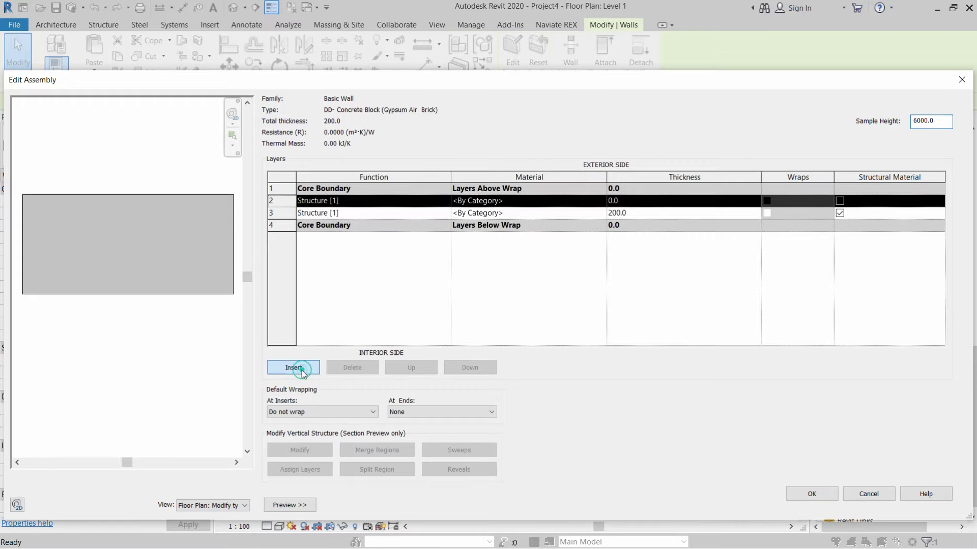
pyautogui.click(302, 369)
pyautogui.click(302, 369)
pyautogui.click(303, 370)
pyautogui.click(302, 369)
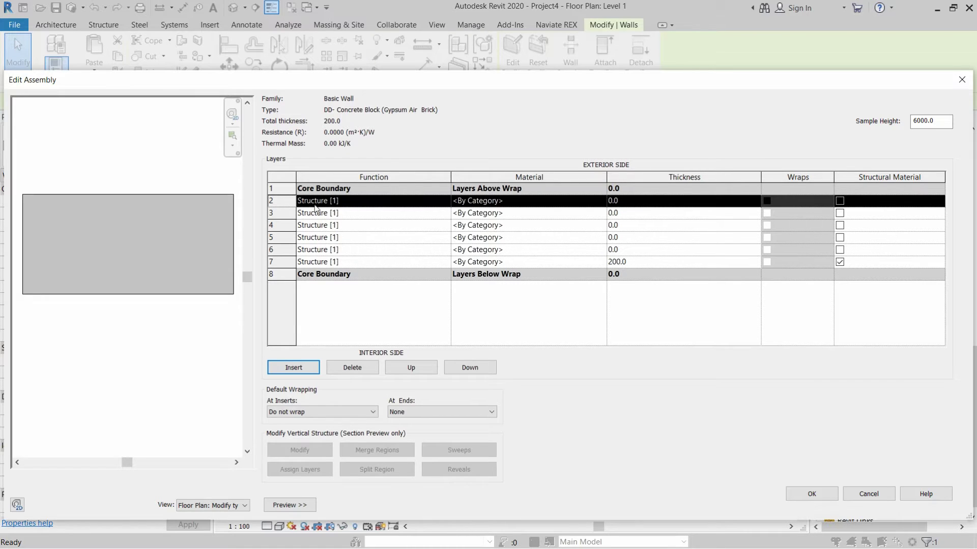
# Move four new layers outside the exterior core boundary and the 200 mm layer beyond the interior core boundary
pyautogui.click(411, 369)
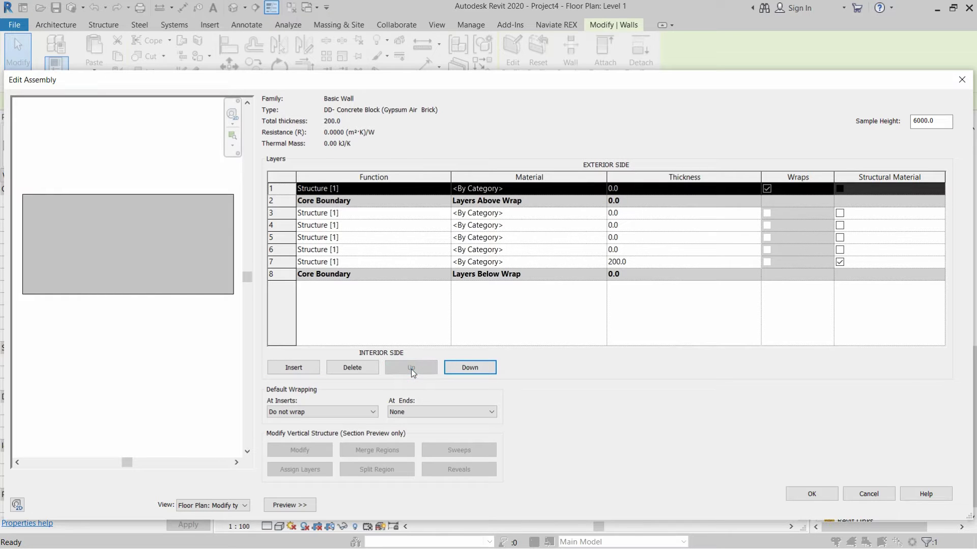
pyautogui.click(318, 214)
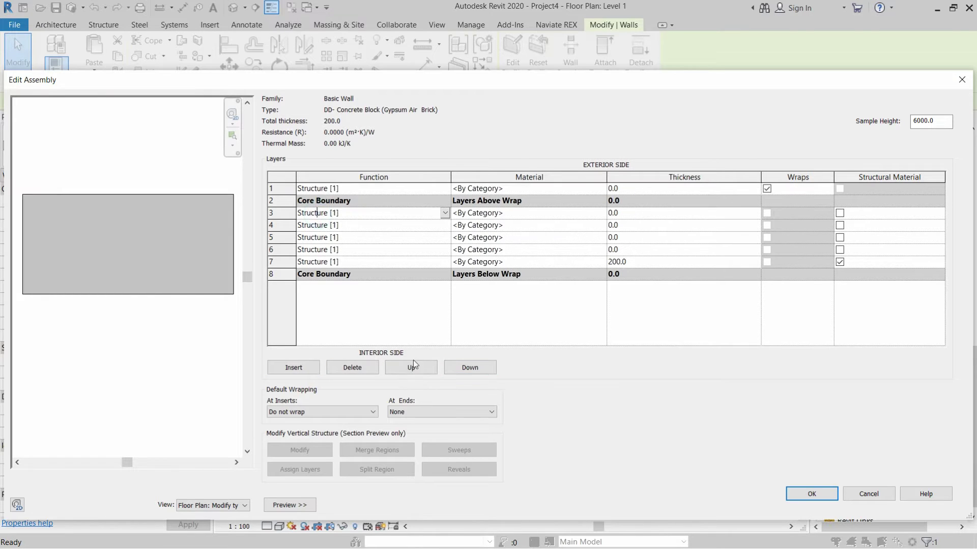
pyautogui.click(413, 365)
pyautogui.click(329, 226)
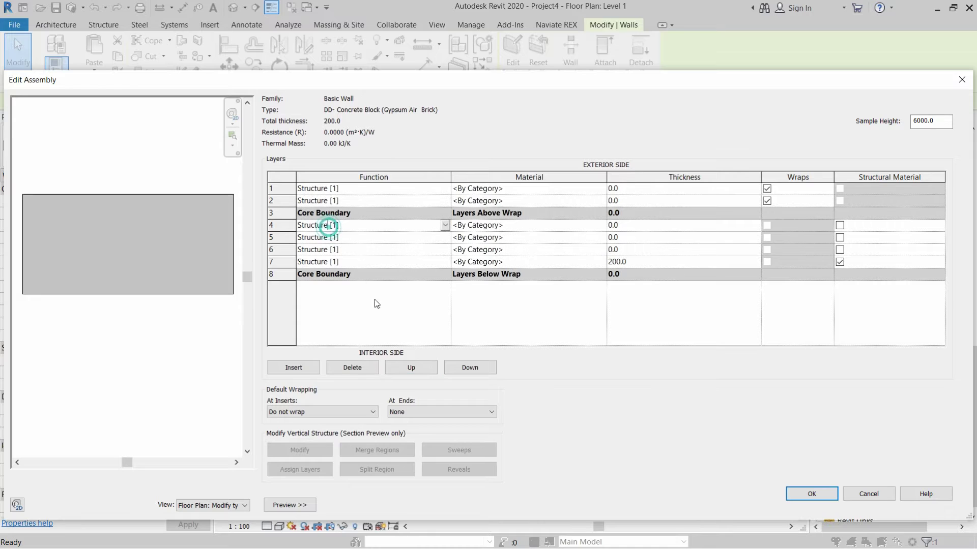
pyautogui.click(414, 368)
pyautogui.click(330, 238)
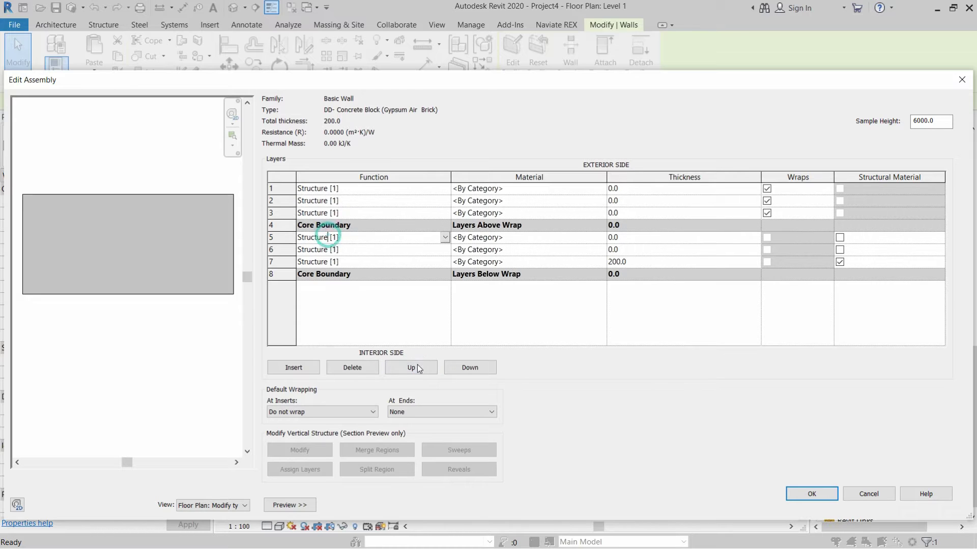
pyautogui.click(418, 368)
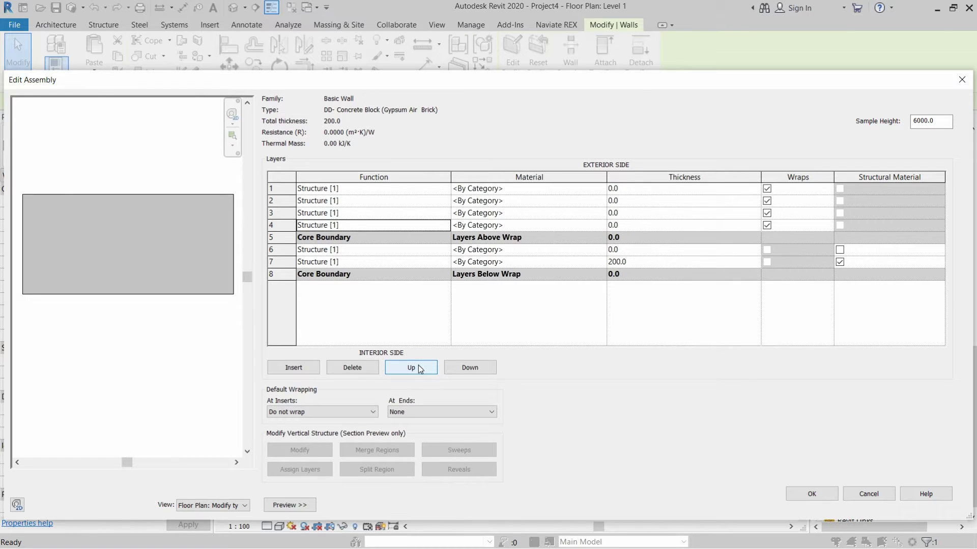
pyautogui.click(367, 262)
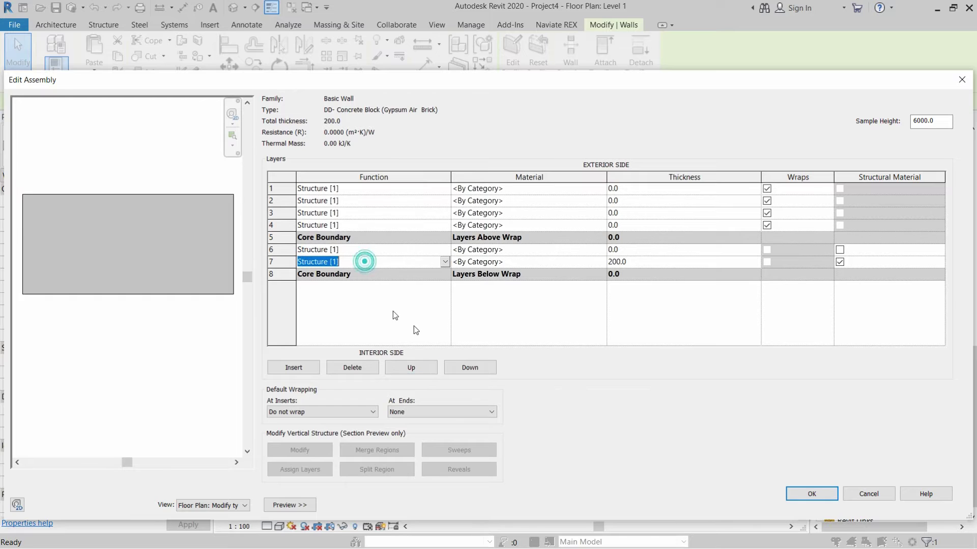
pyautogui.click(464, 369)
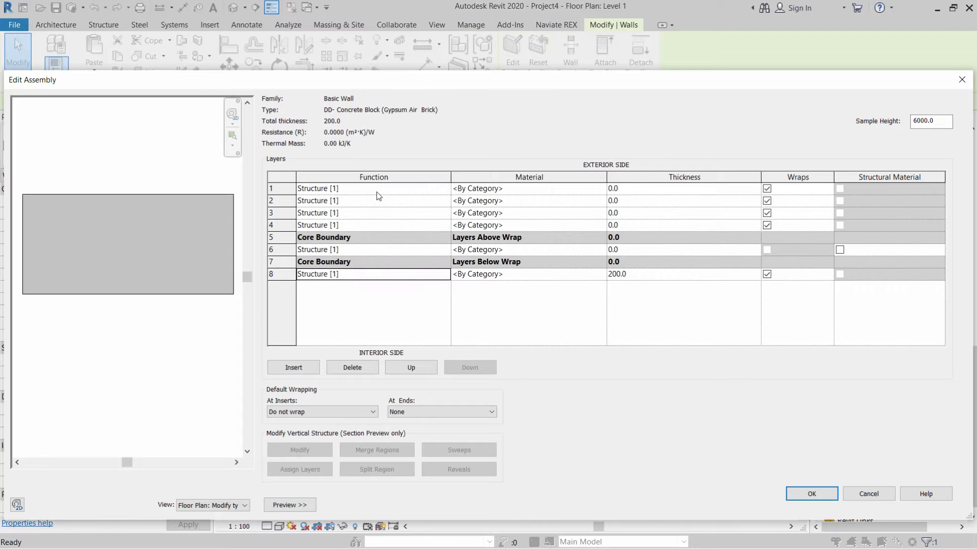
# Set the outermost exterior layer's function to Finish 1 [4] and assign it the Brick, Common material
pyautogui.click(444, 188)
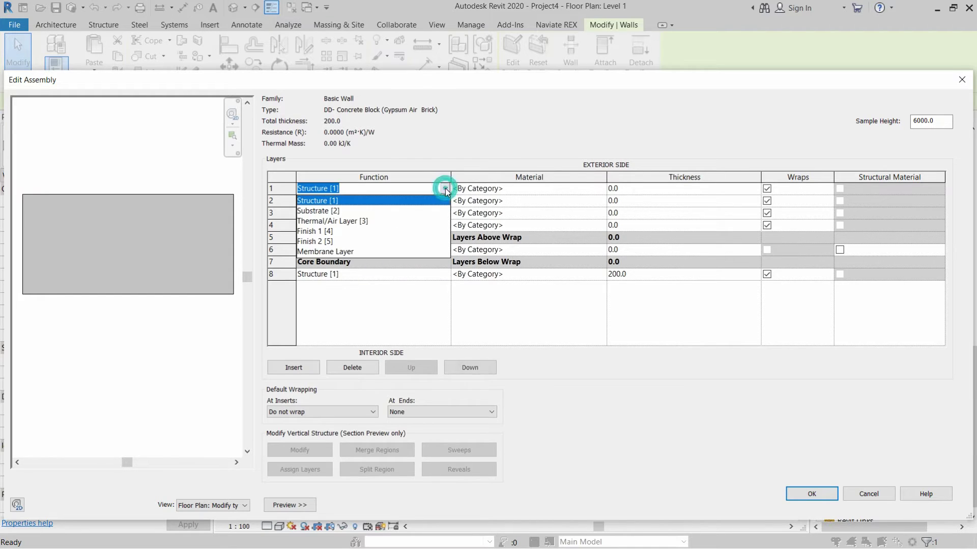
pyautogui.click(319, 232)
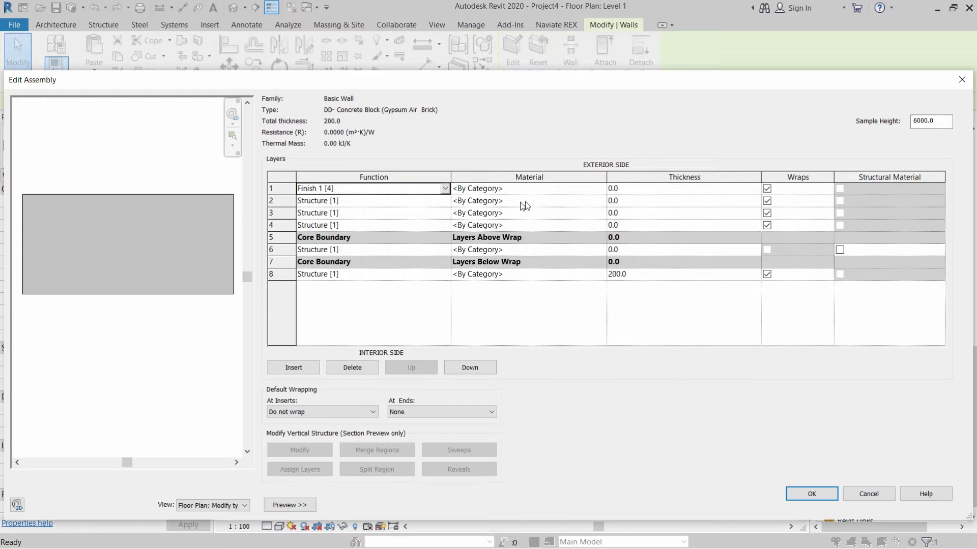
pyautogui.click(550, 190)
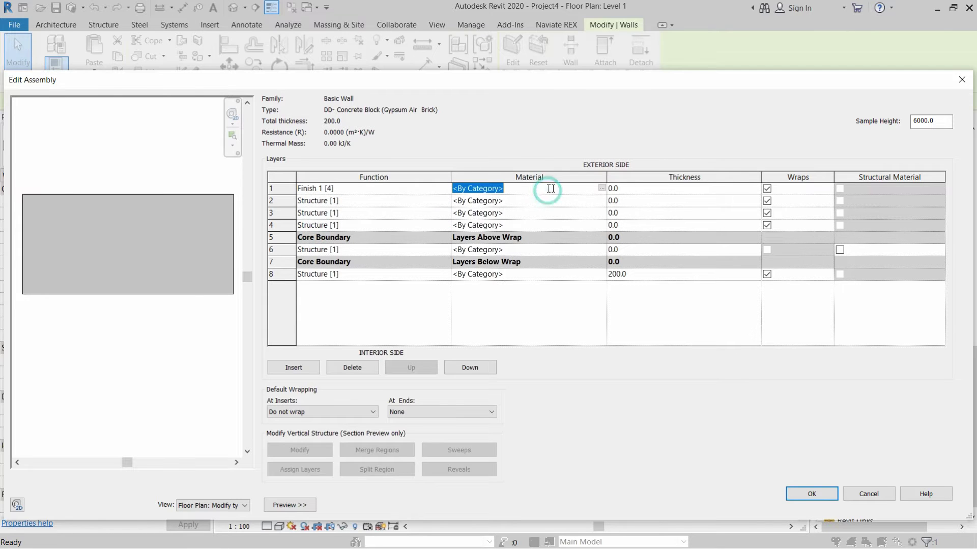
pyautogui.click(601, 188)
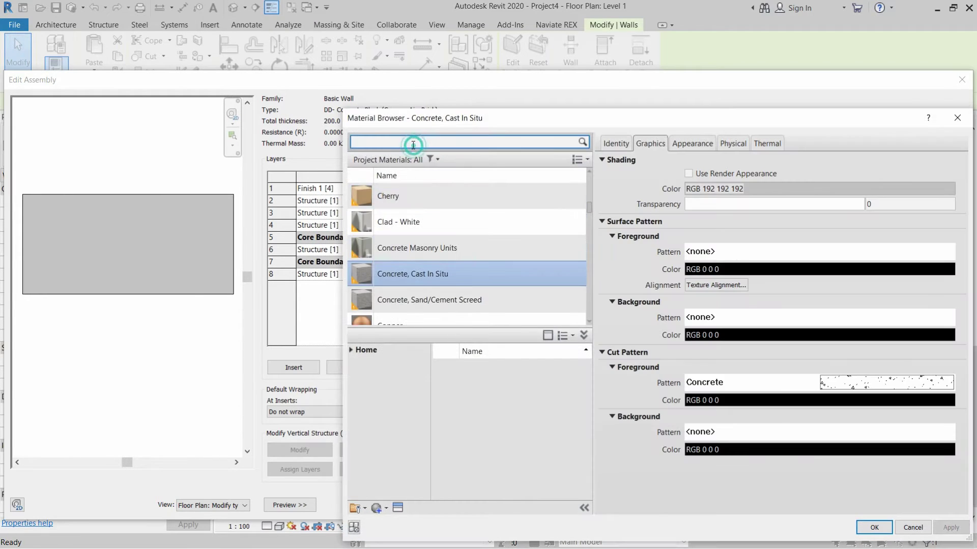
pyautogui.write('Comm')
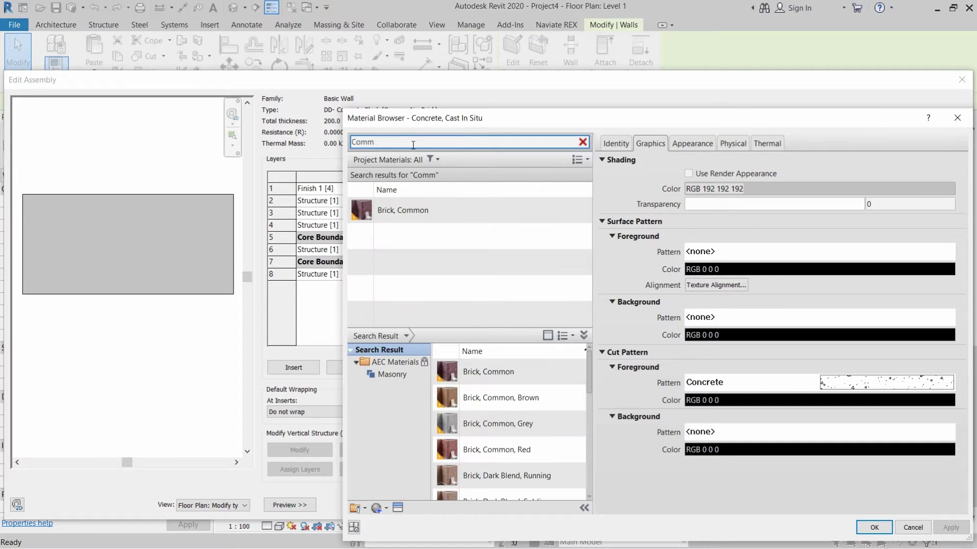
pyautogui.click(402, 210)
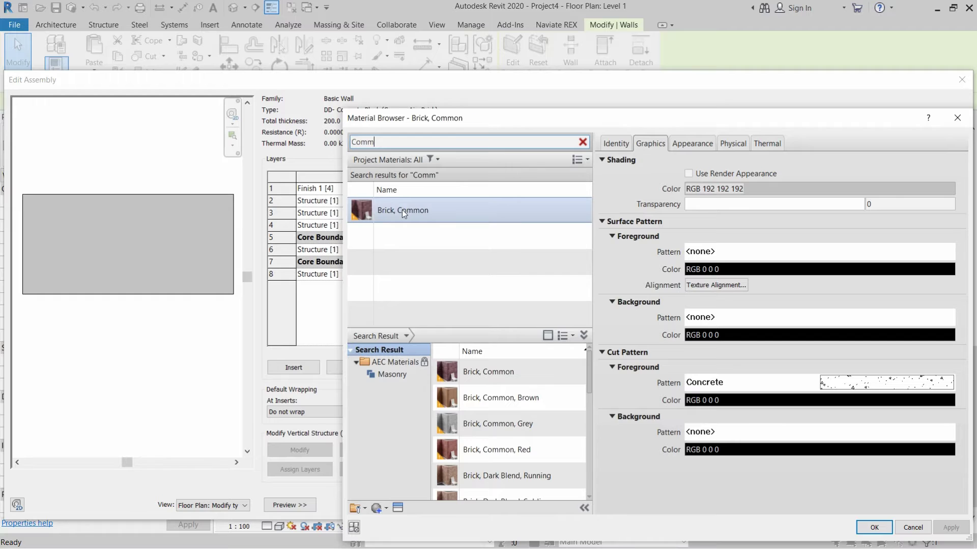
pyautogui.press('Return')
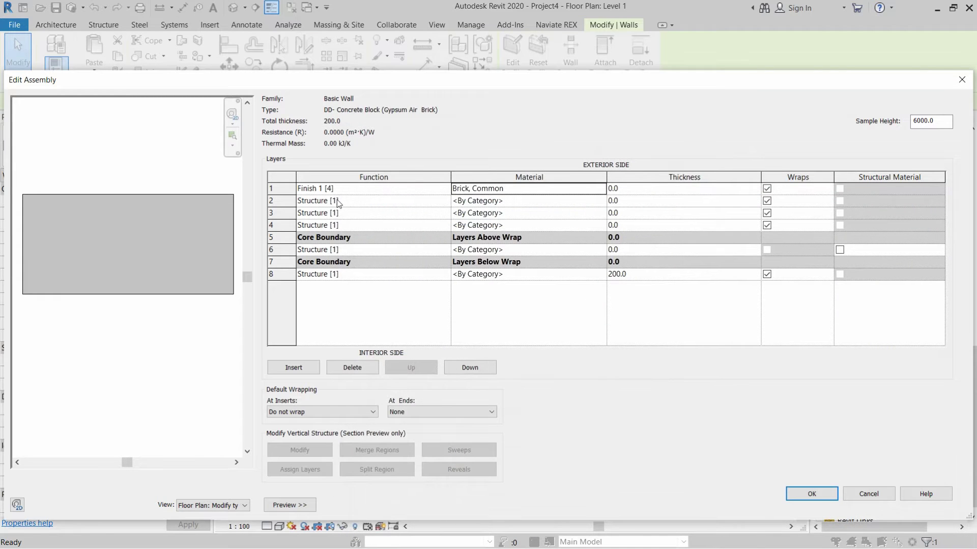
# Assign the Air material to layer 2 and set its function to Thermal/Air Layer [3]
pyautogui.click(600, 201)
pyautogui.click(599, 201)
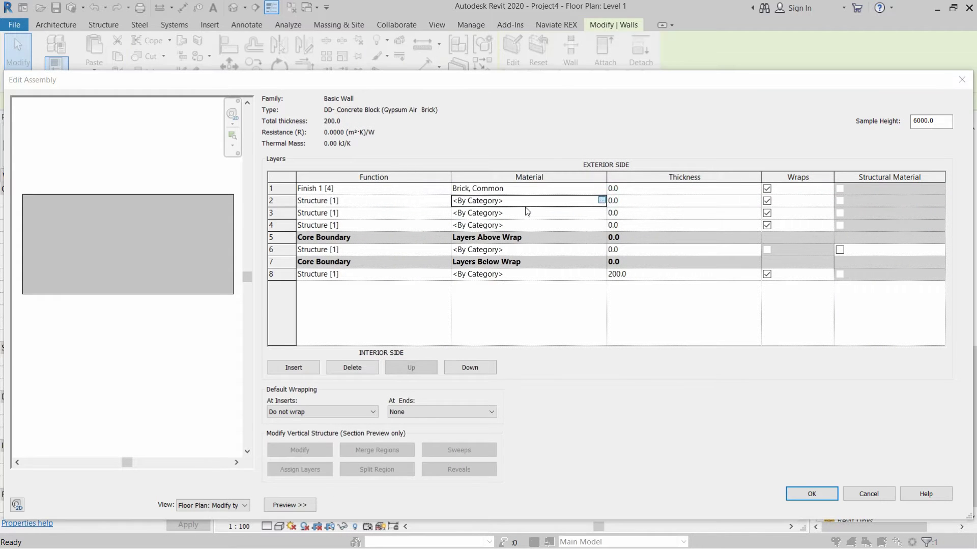
pyautogui.click(425, 141)
pyautogui.write('Air')
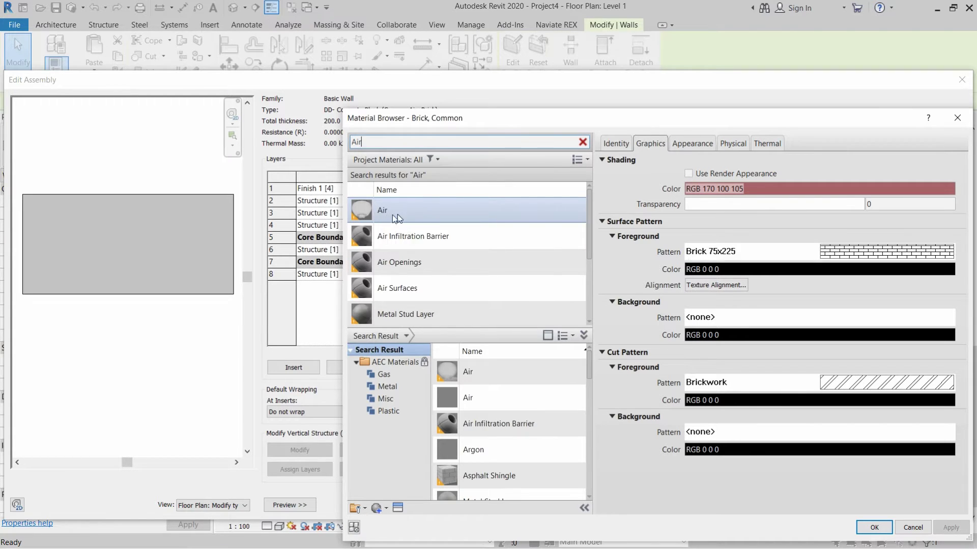
pyautogui.click(392, 215)
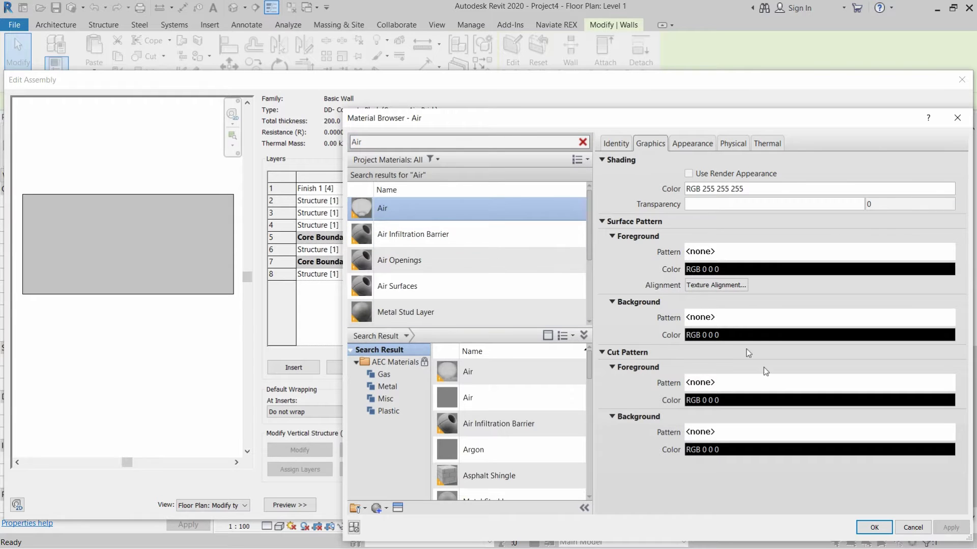
pyautogui.doubleClick(484, 209)
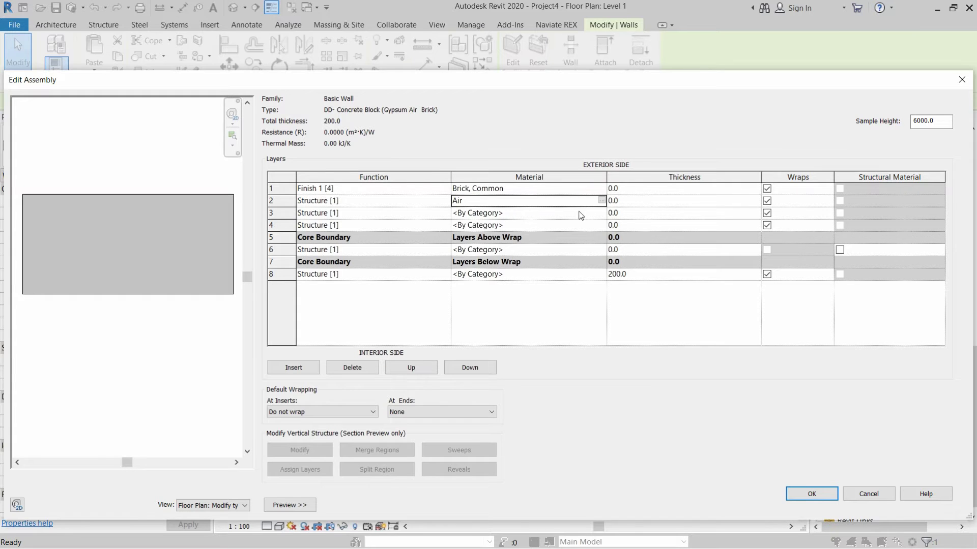
pyautogui.click(445, 201)
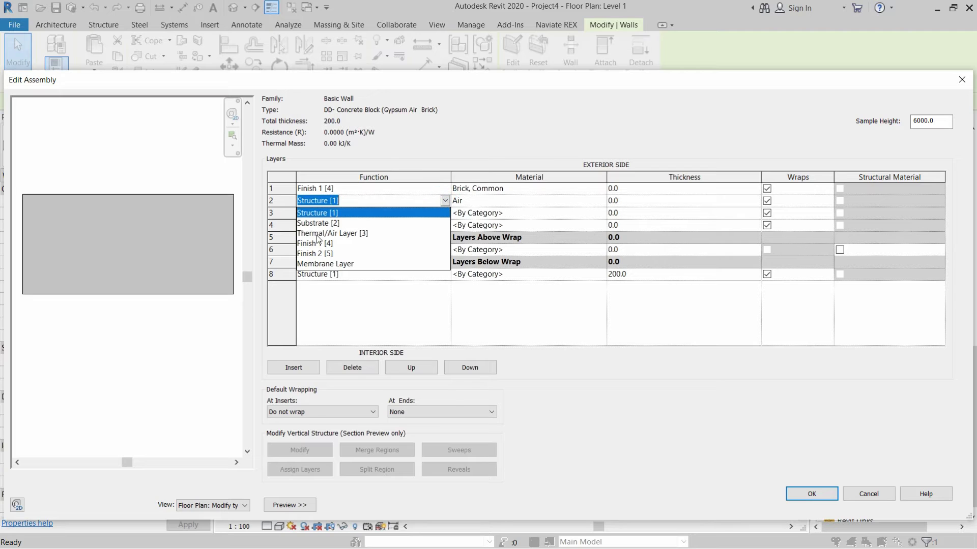
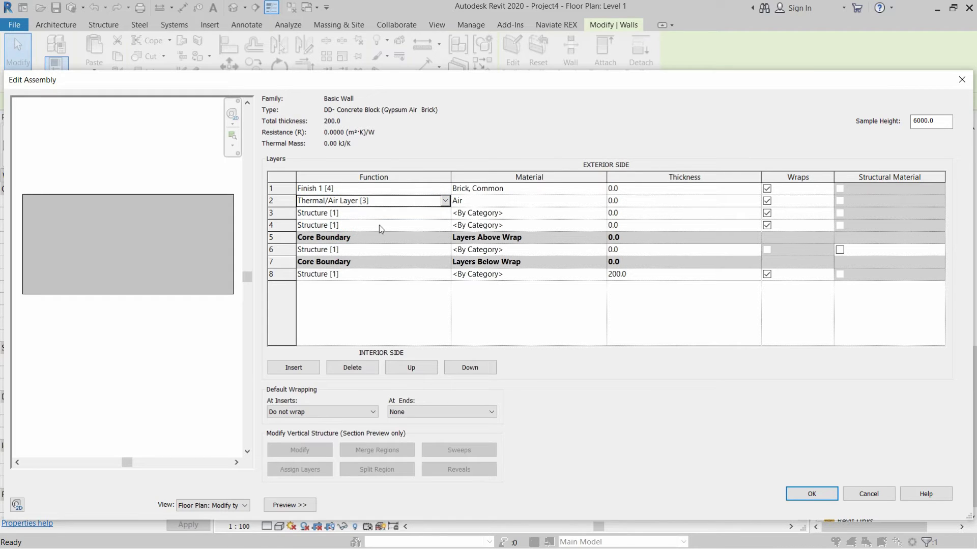
# Set layer 3's function to Thermal/Air Layer [3] and assign it the Rigid insulation material
pyautogui.click(444, 214)
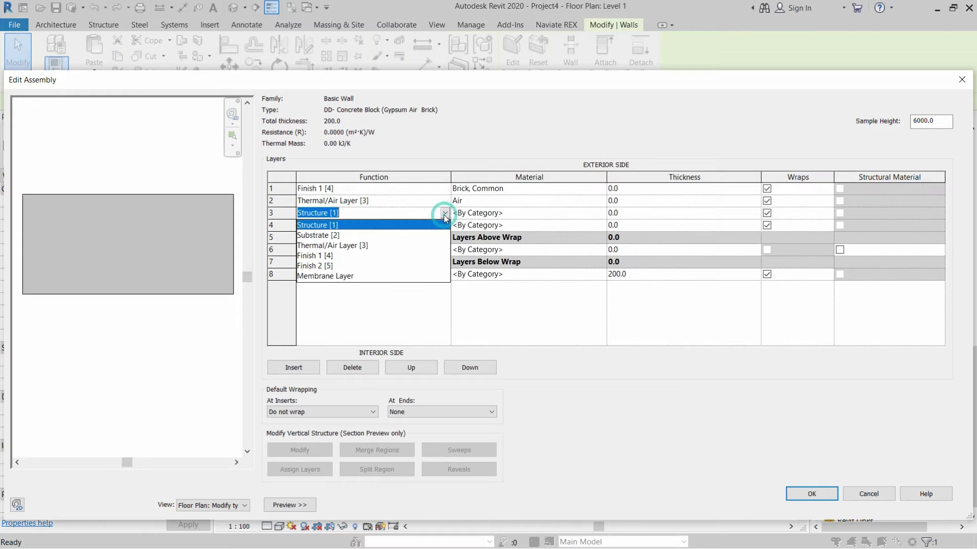
pyautogui.click(326, 245)
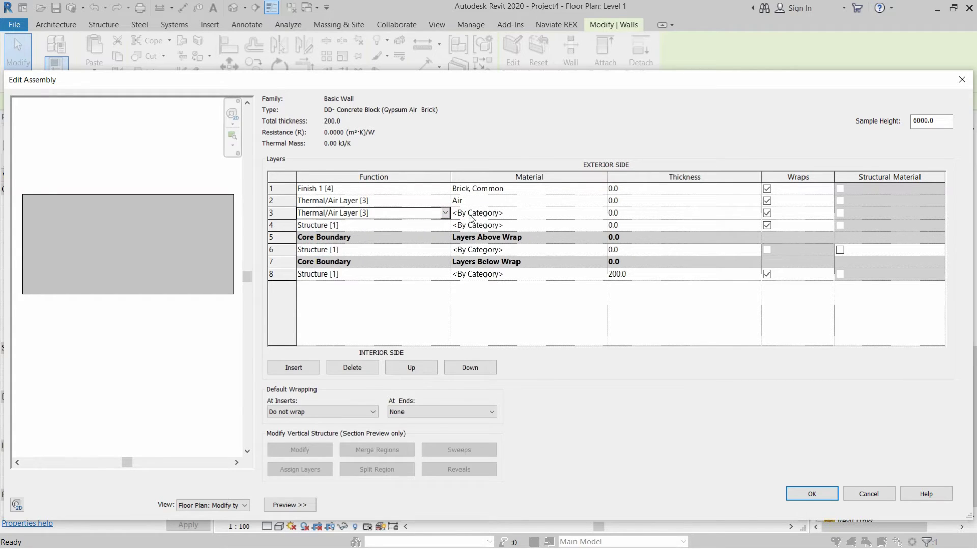
pyautogui.click(603, 215)
pyautogui.click(600, 213)
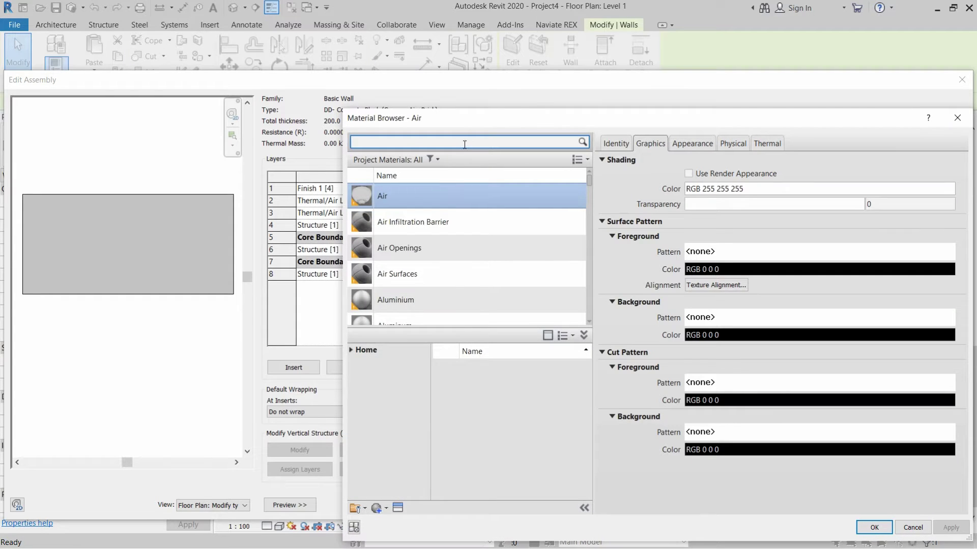
pyautogui.click(464, 142)
pyautogui.write('Ri')
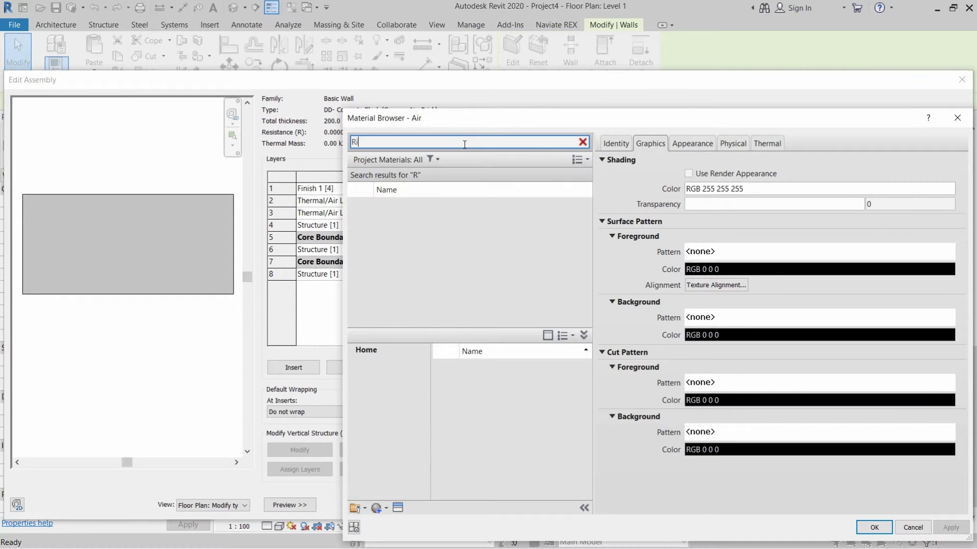
pyautogui.write('git')
pyautogui.press('BackSpace')
pyautogui.write('d')
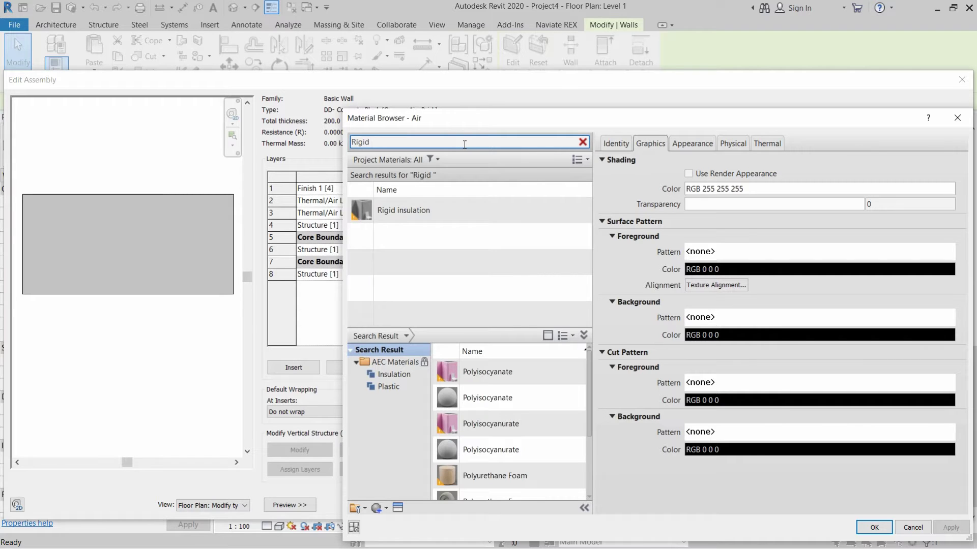
pyautogui.click(431, 214)
pyautogui.press('Return')
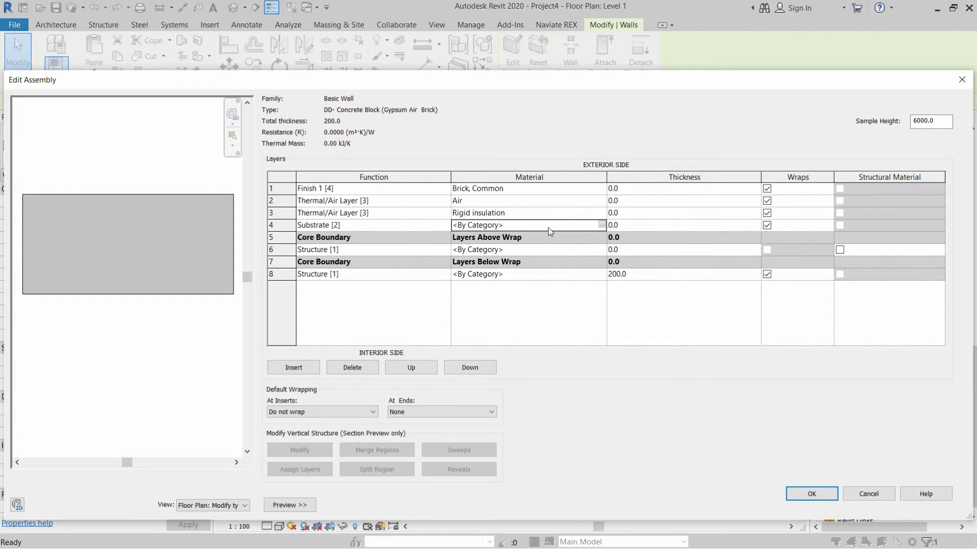
# Assign the Damp-proofing material to layer 4, just outside the exterior core boundary
pyautogui.click(602, 225)
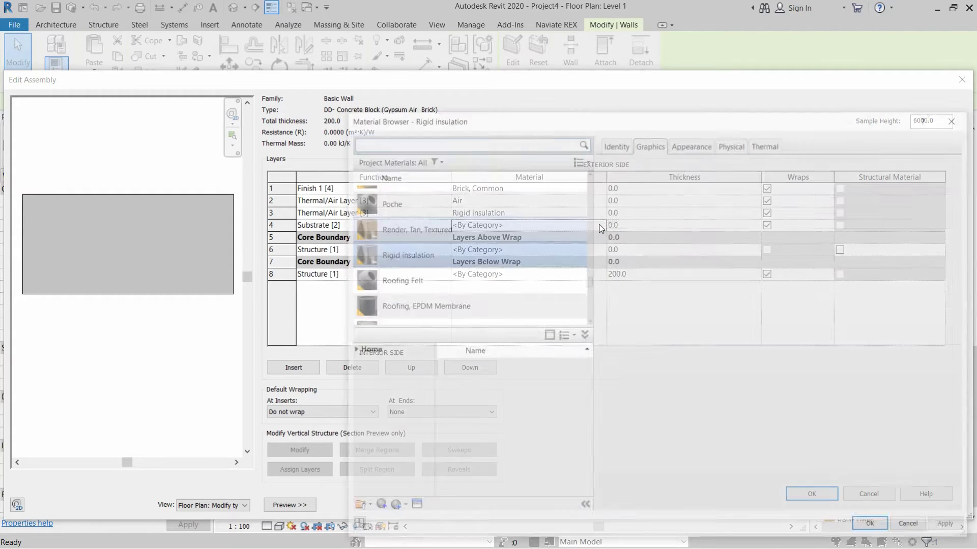
pyautogui.click(390, 141)
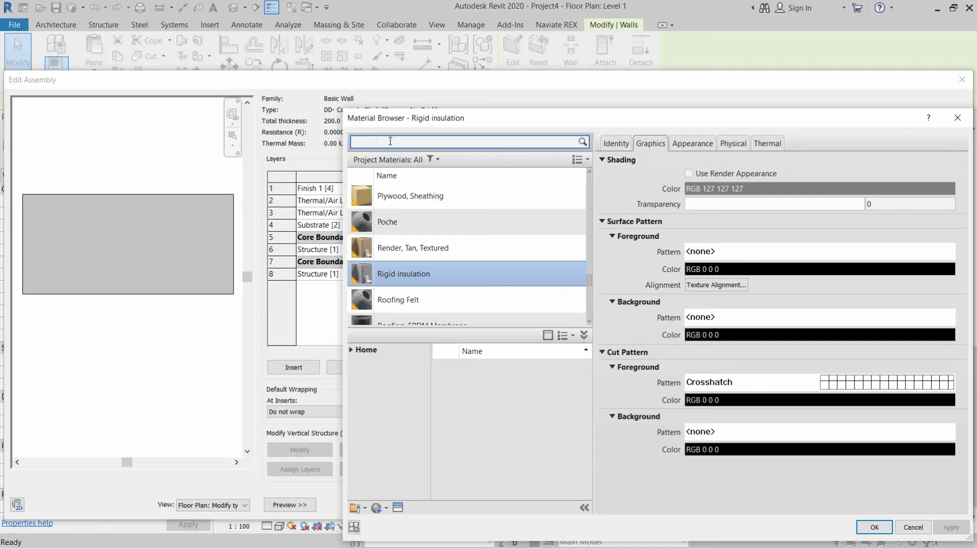
pyautogui.write('damp')
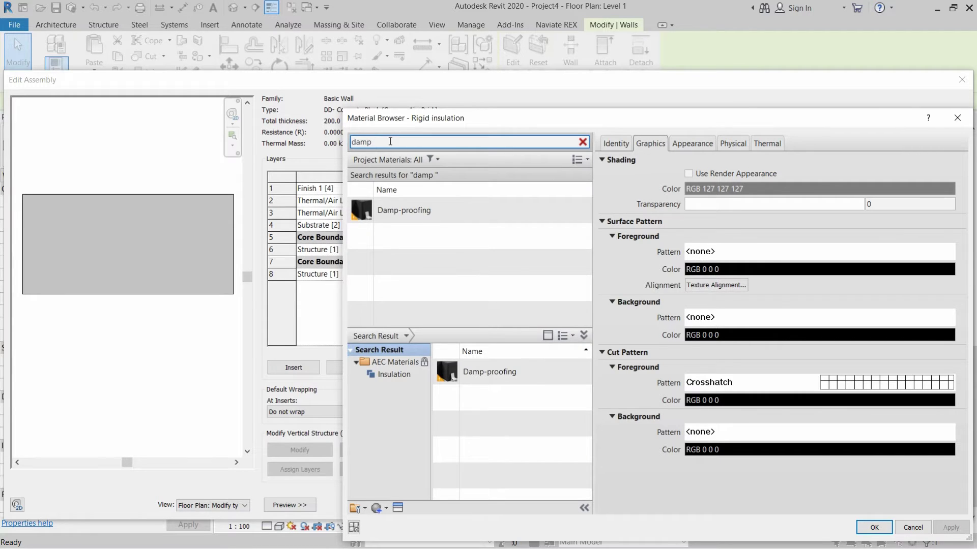
pyautogui.doubleClick(408, 204)
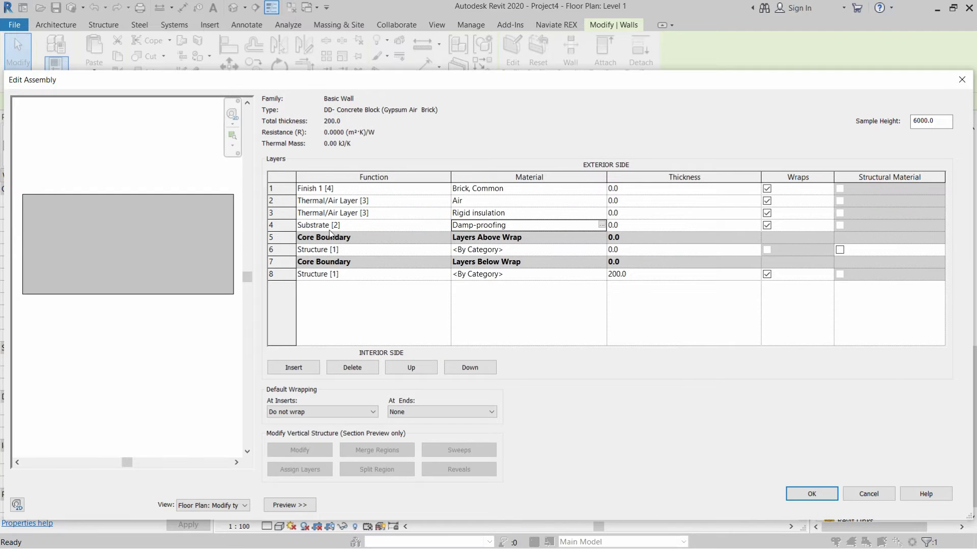
# Assign the Concrete Masonry Units material to the structure layer between the core boundaries
pyautogui.click(587, 255)
pyautogui.click(602, 250)
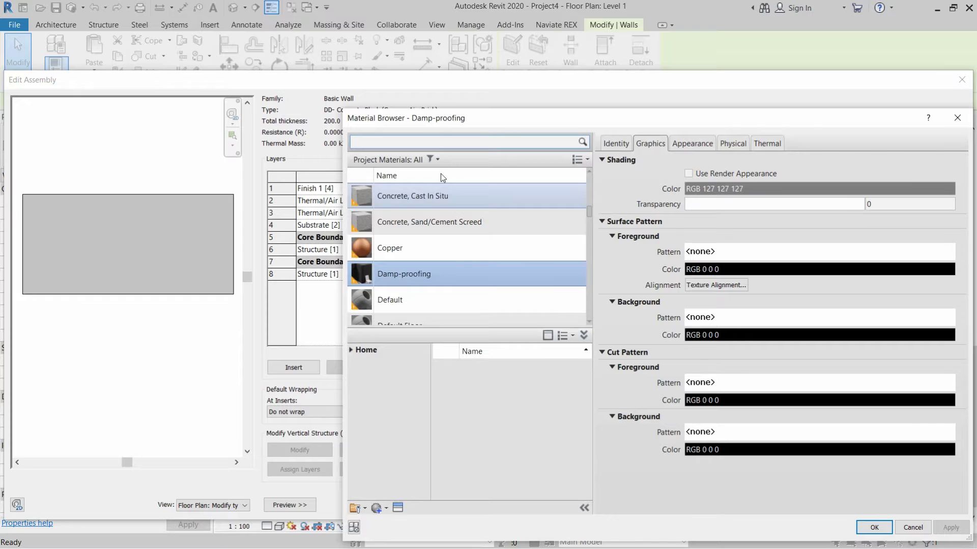
pyautogui.click(443, 141)
pyautogui.write('Co')
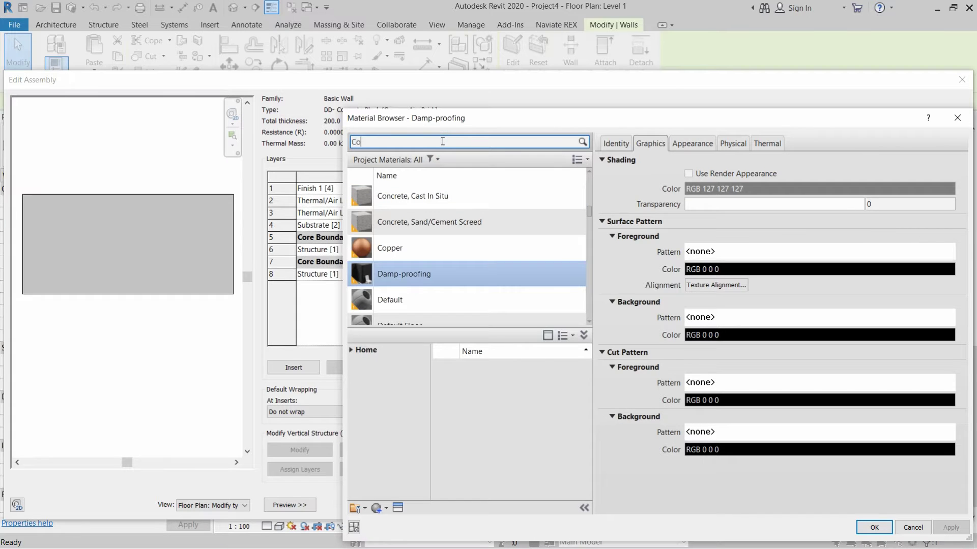
pyautogui.write('ncrete')
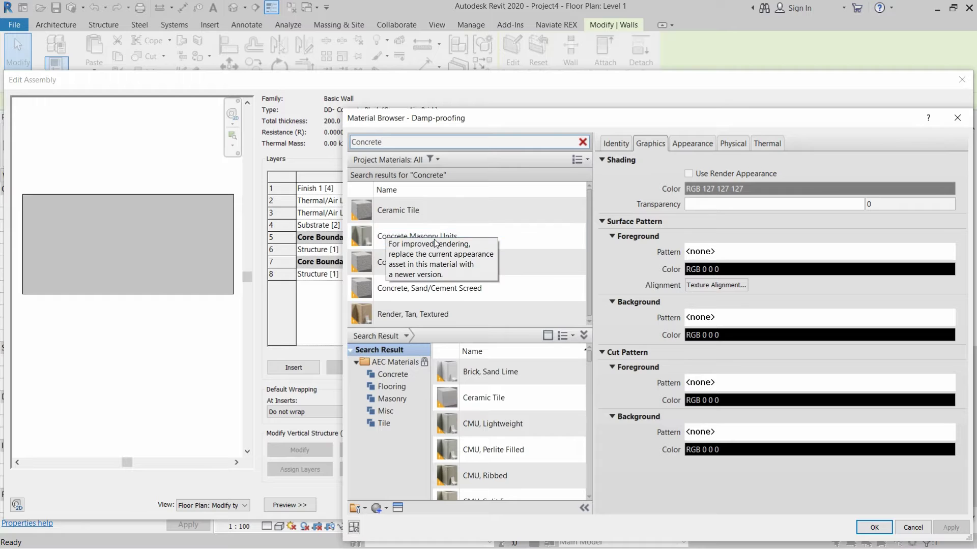
pyautogui.click(453, 241)
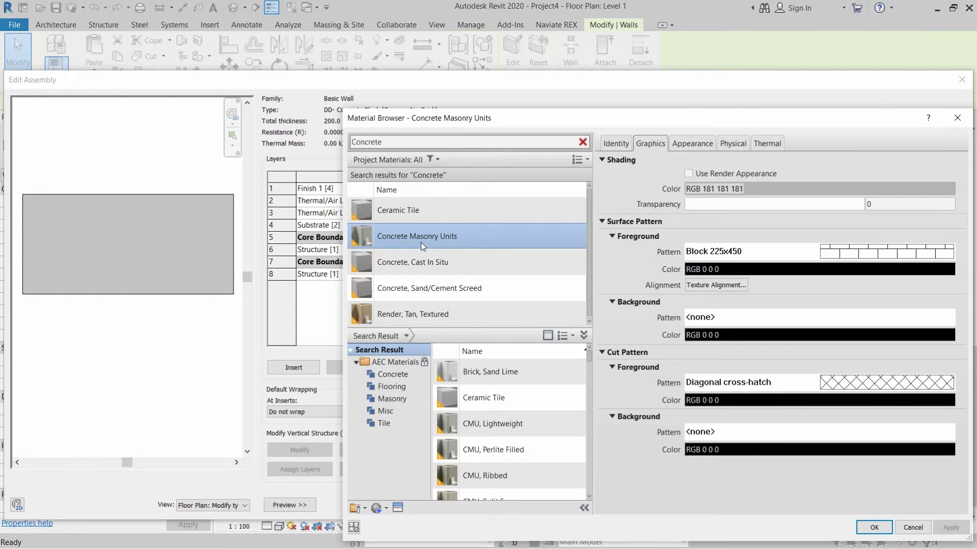
pyautogui.press('Return')
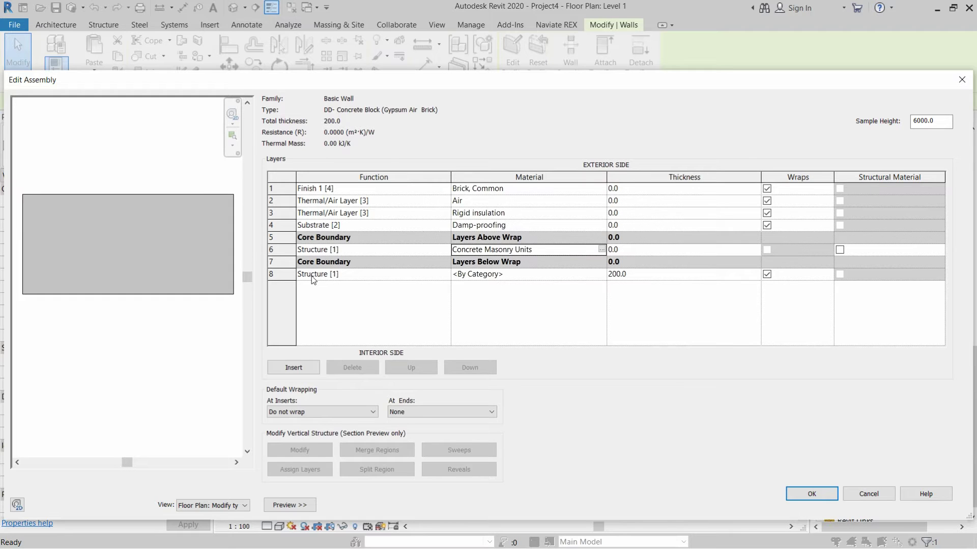
# Assign the Plywood, Sheathing material to the innermost interior layer and set its function to Finish 2 [5]
pyautogui.click(600, 275)
pyautogui.click(601, 274)
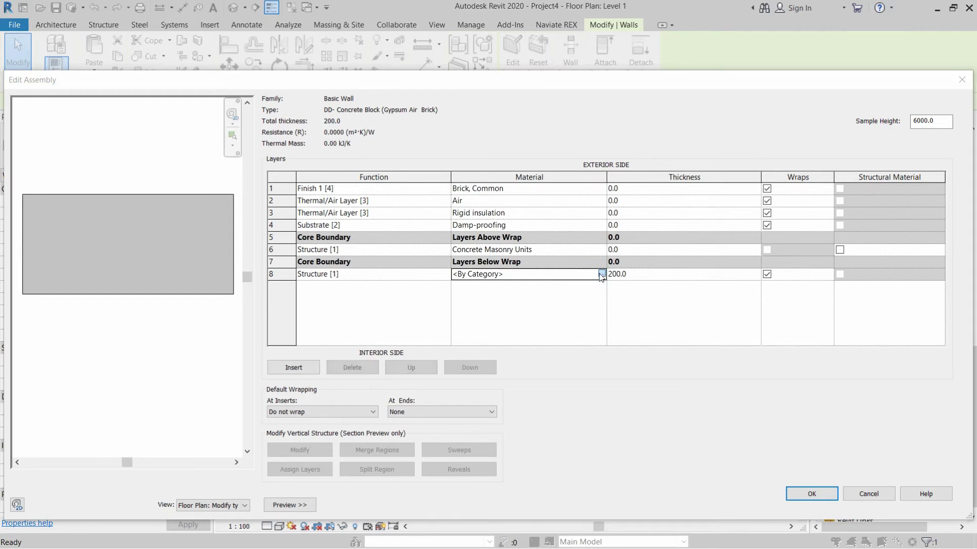
pyautogui.scroll(3, 407, 201)
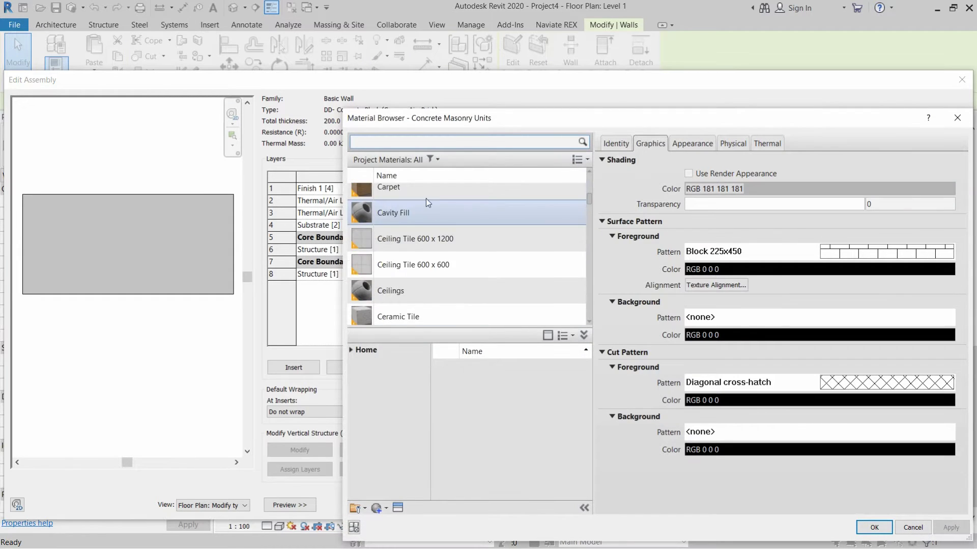
pyautogui.click(432, 143)
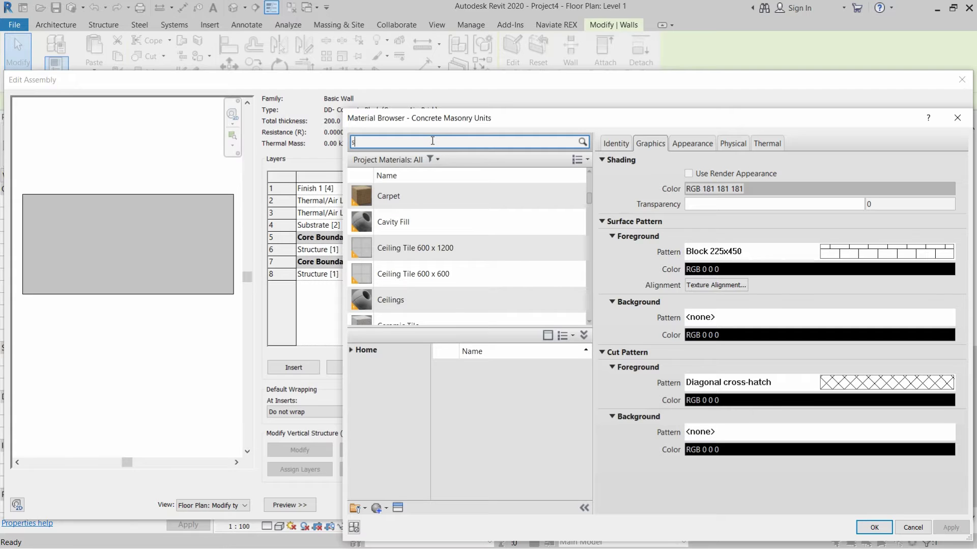
pyautogui.write('sheath')
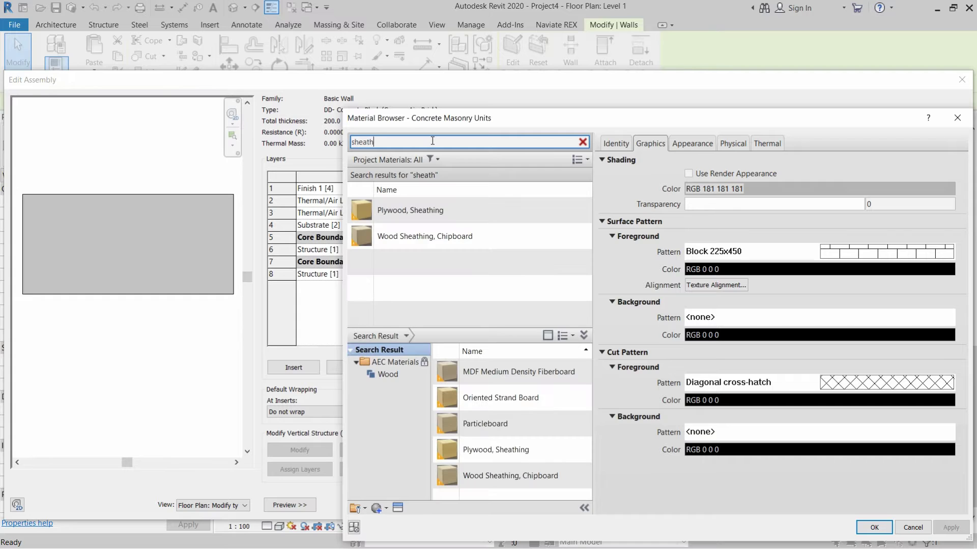
pyautogui.doubleClick(416, 215)
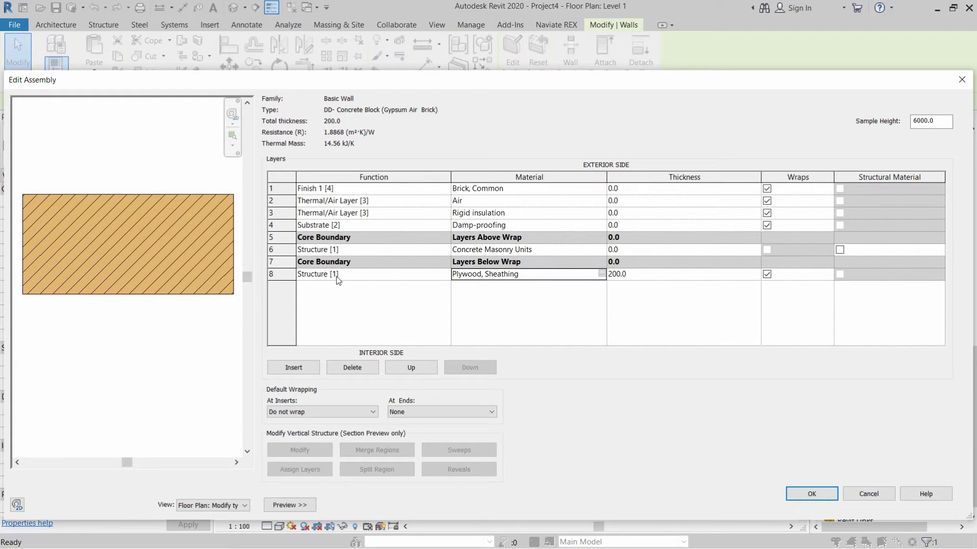
pyautogui.click(445, 275)
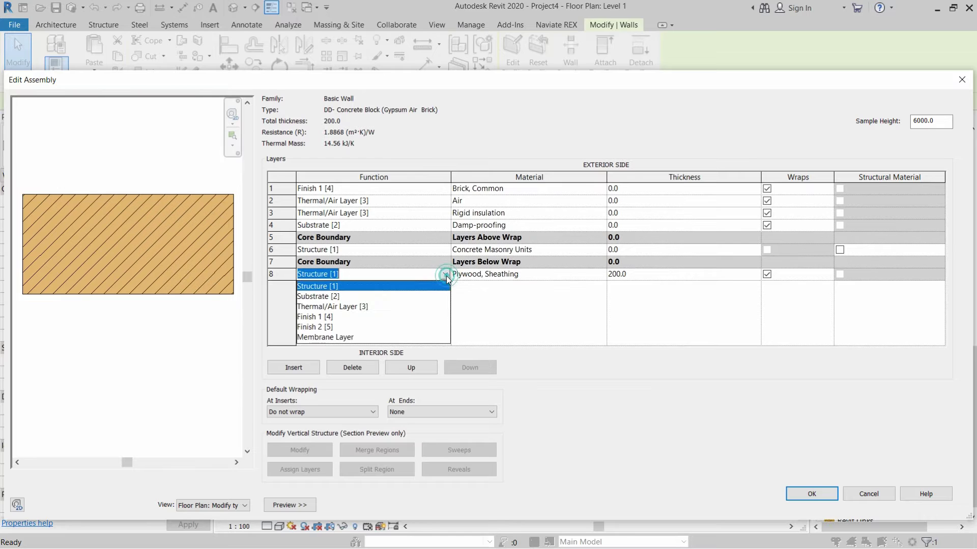
pyautogui.click(326, 327)
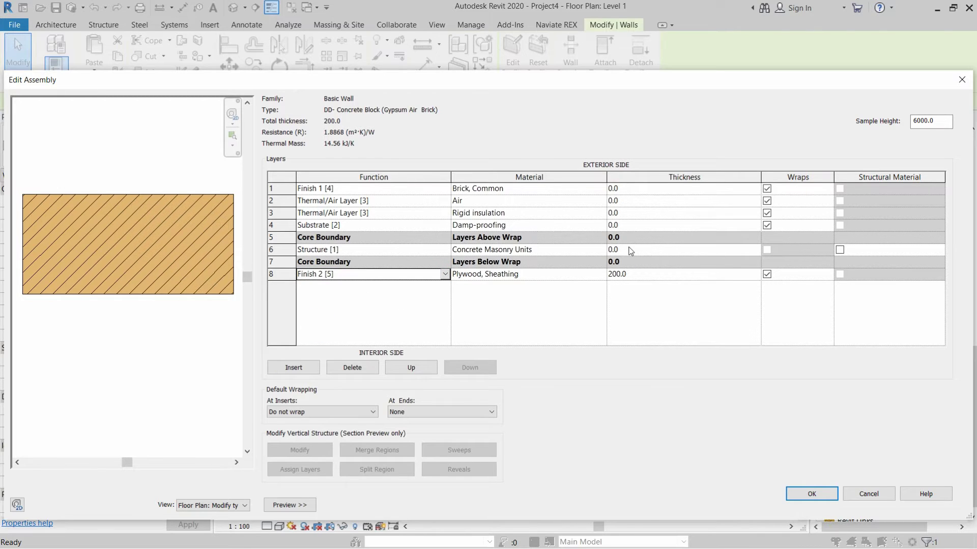
# Set the layer thicknesses to 108 for the brick, 50 for the air and 25 for the rigid insulation
pyautogui.click(656, 189)
pyautogui.write('108')
pyautogui.click(656, 201)
pyautogui.write('50')
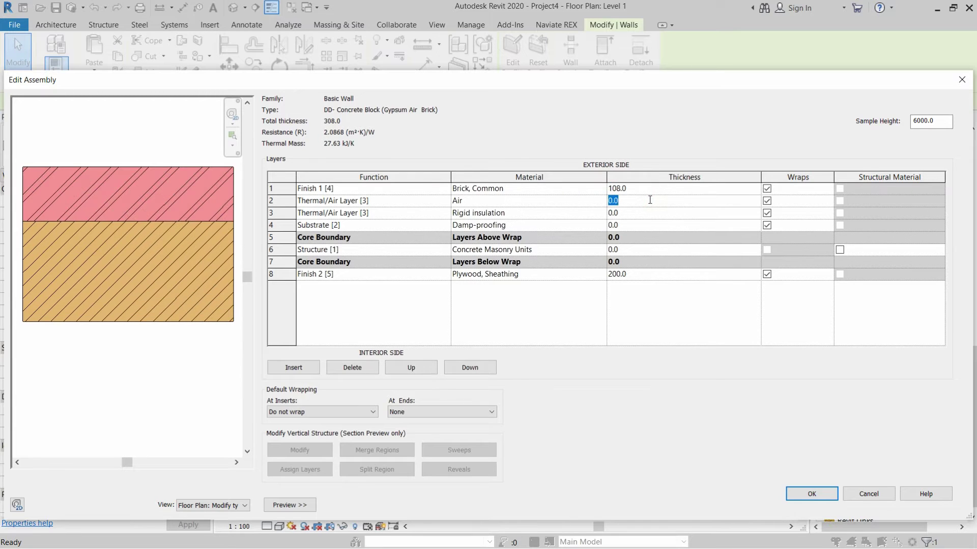
pyautogui.click(643, 213)
pyautogui.write('25')
# Change the damp-proofing layer's function to Membrane Layer
pyautogui.click(638, 224)
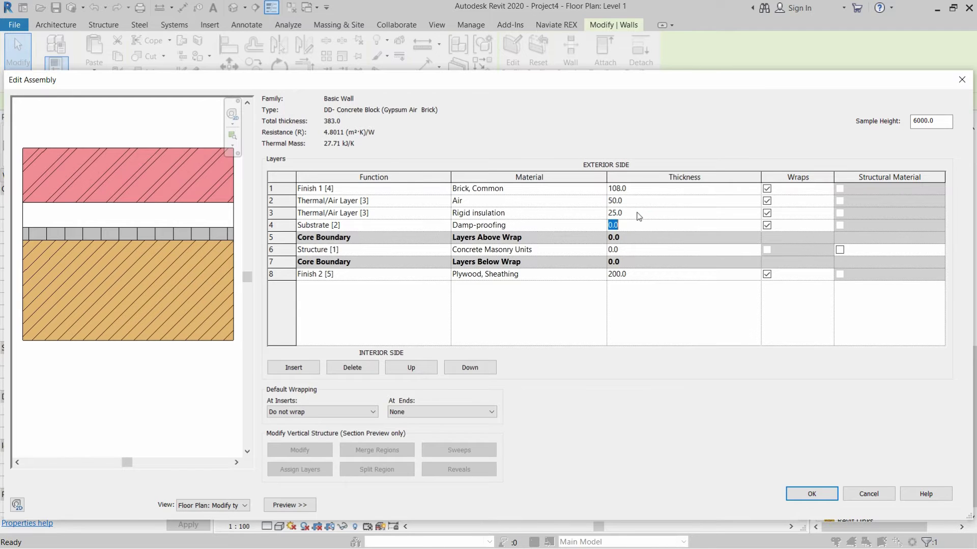
pyautogui.click(383, 225)
pyautogui.click(449, 225)
pyautogui.click(313, 291)
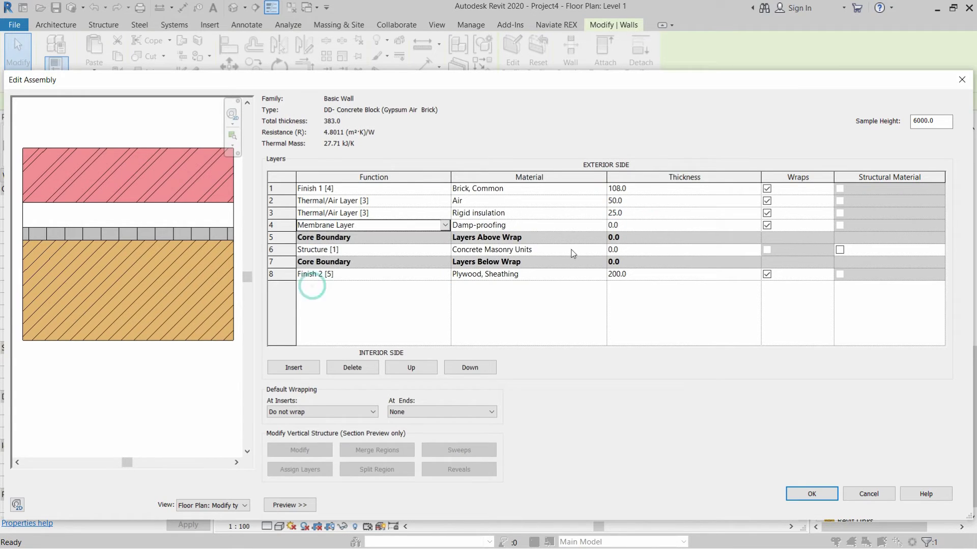
# Set the concrete masonry layer's thickness to 150 and the plywood layer's to 18, and accept the assembly and type properties
pyautogui.click(617, 250)
pyautogui.write('150')
pyautogui.press('Tab')
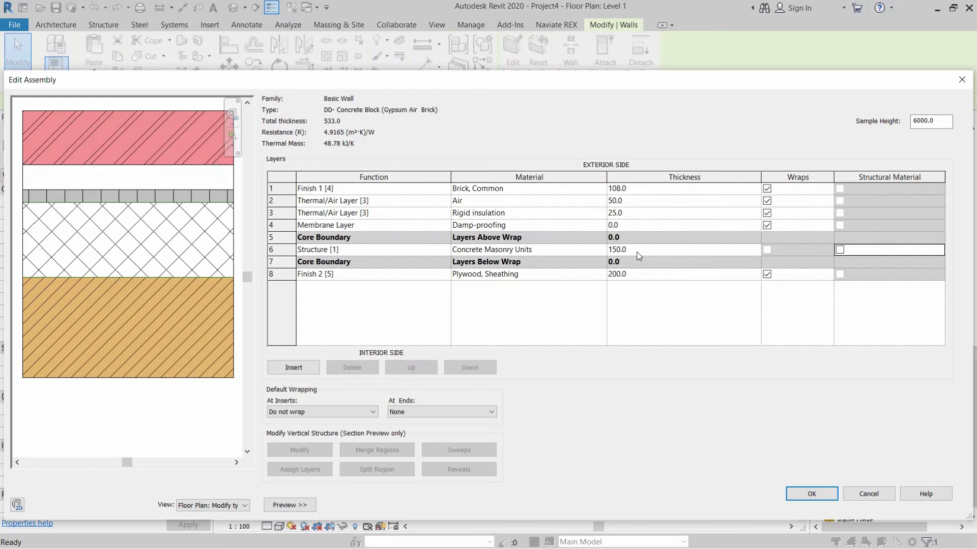
pyautogui.click(617, 274)
pyautogui.write('18')
pyautogui.press('Return')
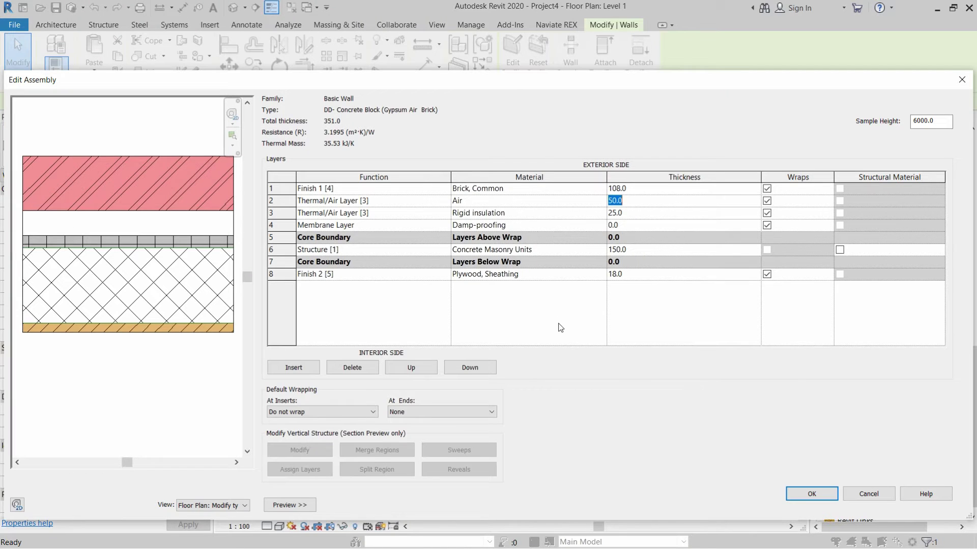
pyautogui.click(814, 494)
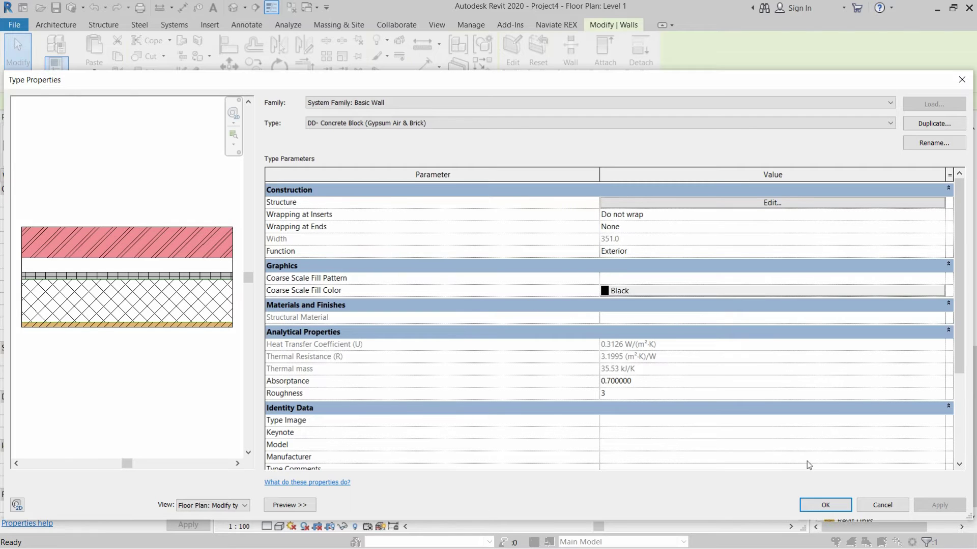
pyautogui.click(826, 505)
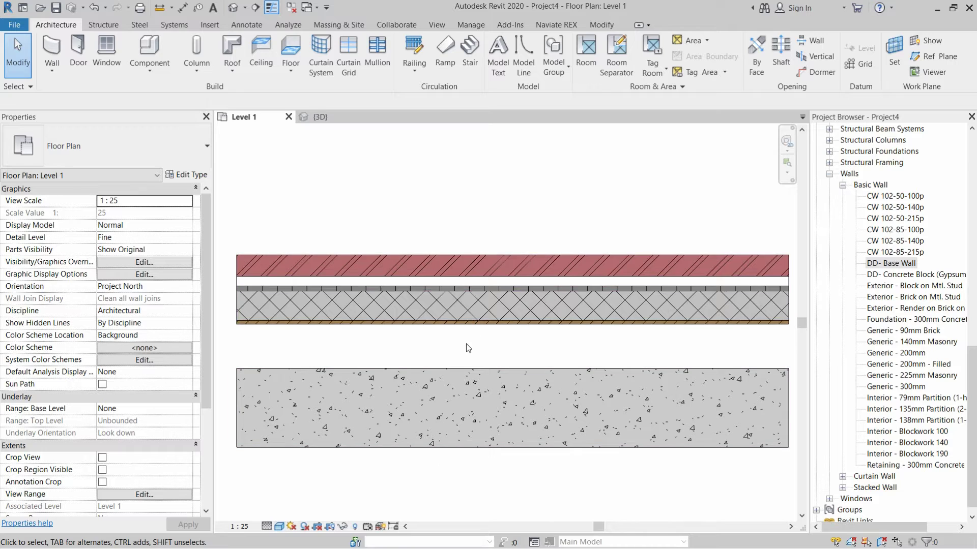
# Duplicate the DD- Concrete Block (Gypsum Air & Brick) wall type as "DD - Perapit wall with TOp Profile"
pyautogui.scroll(-3, 465, 365)
pyautogui.scroll(2, 481, 267)
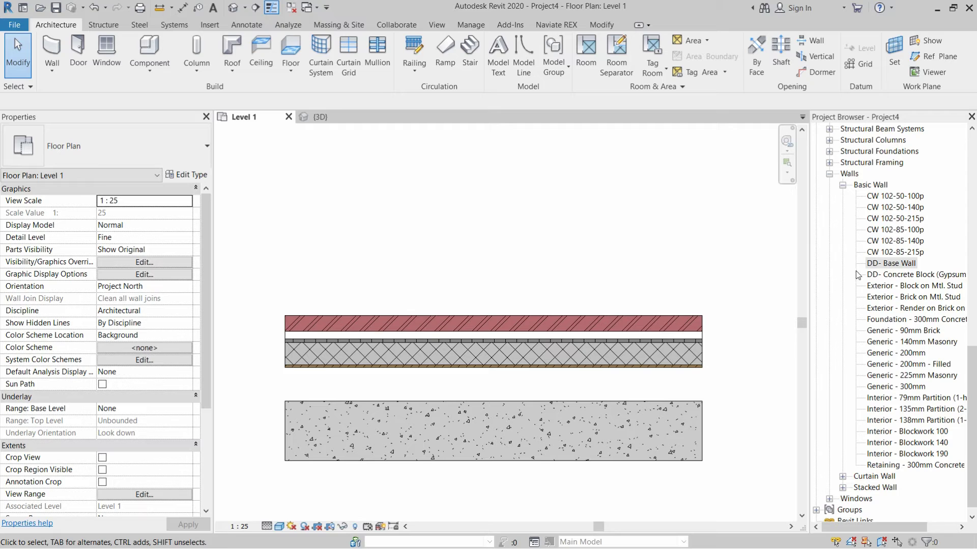
pyautogui.click(895, 280)
pyautogui.rightClick(895, 280)
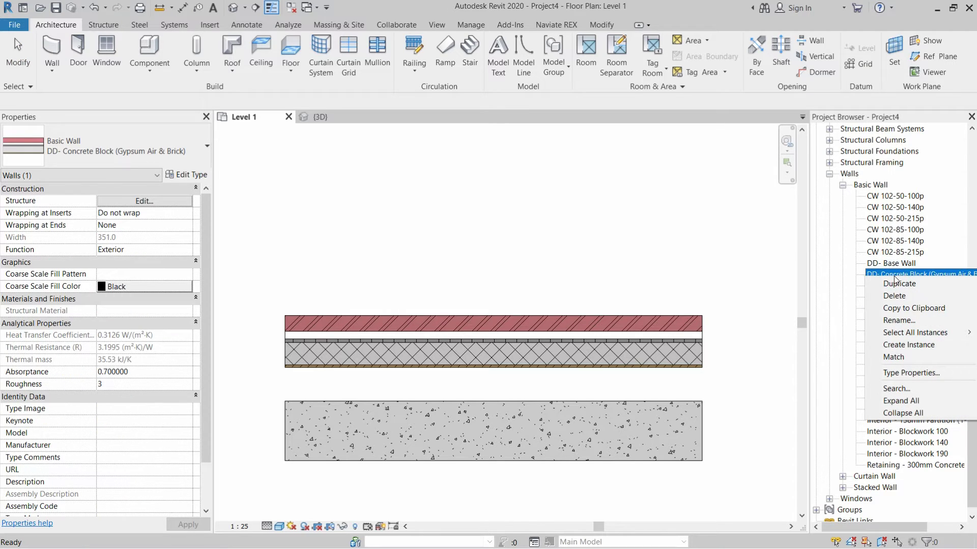
pyautogui.click(898, 374)
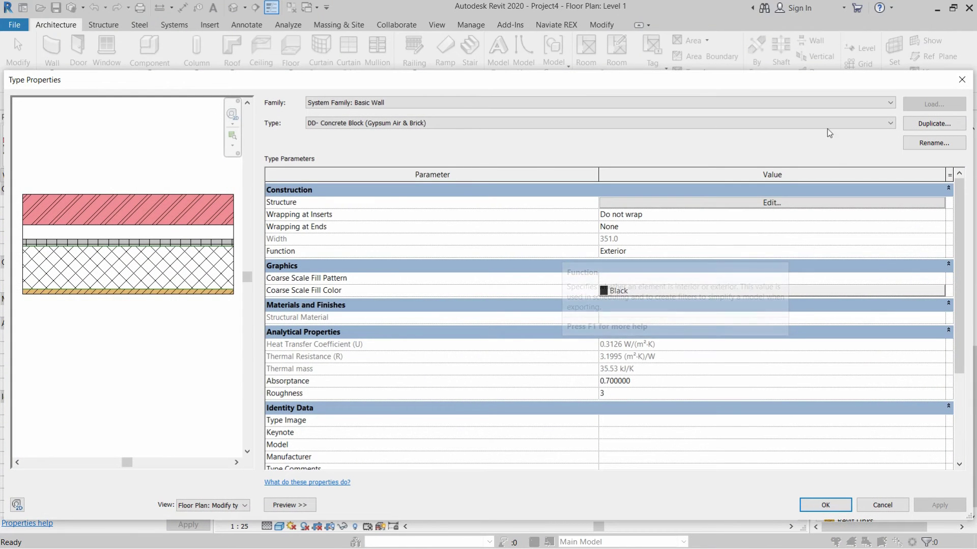
pyautogui.click(928, 126)
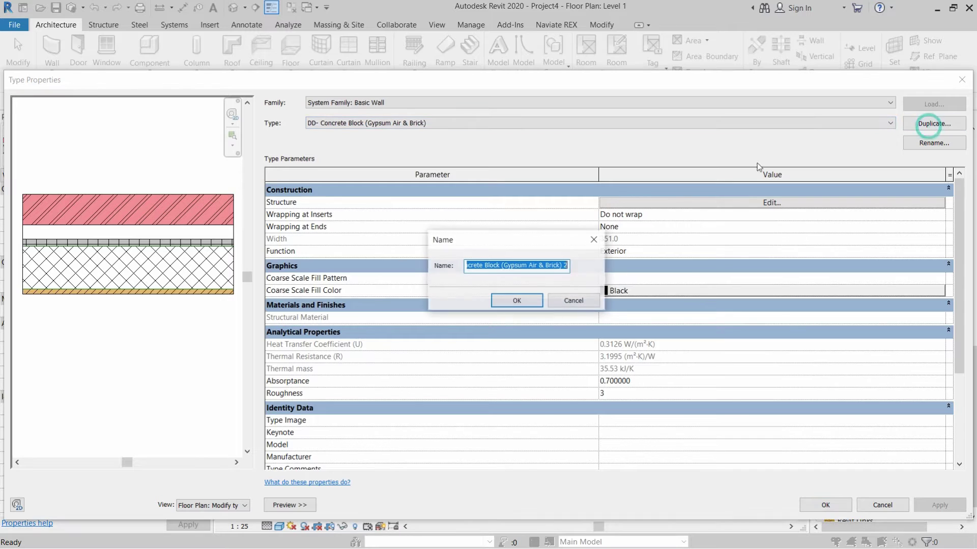
pyautogui.click(565, 263)
pyautogui.moveTo(565, 264); pyautogui.dragTo(391, 263)
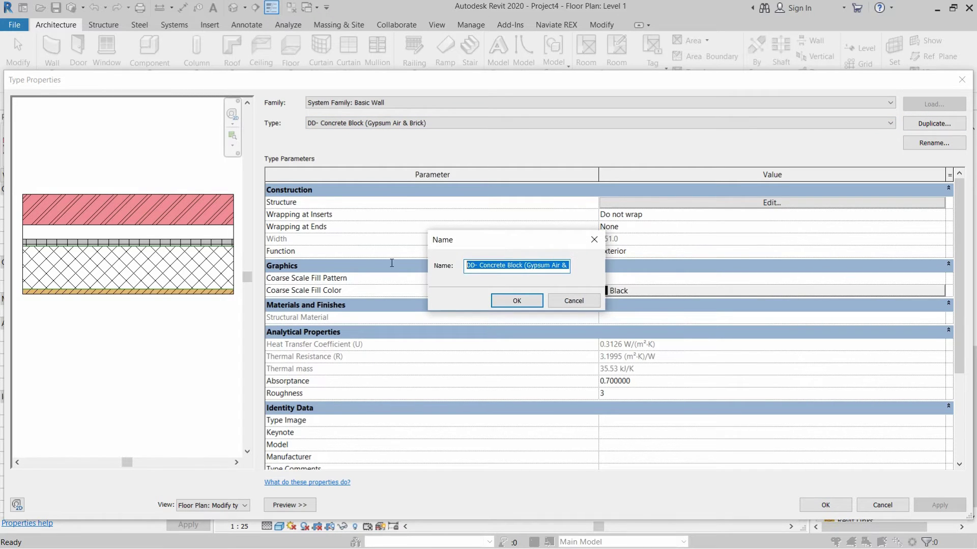
pyautogui.write('DD')
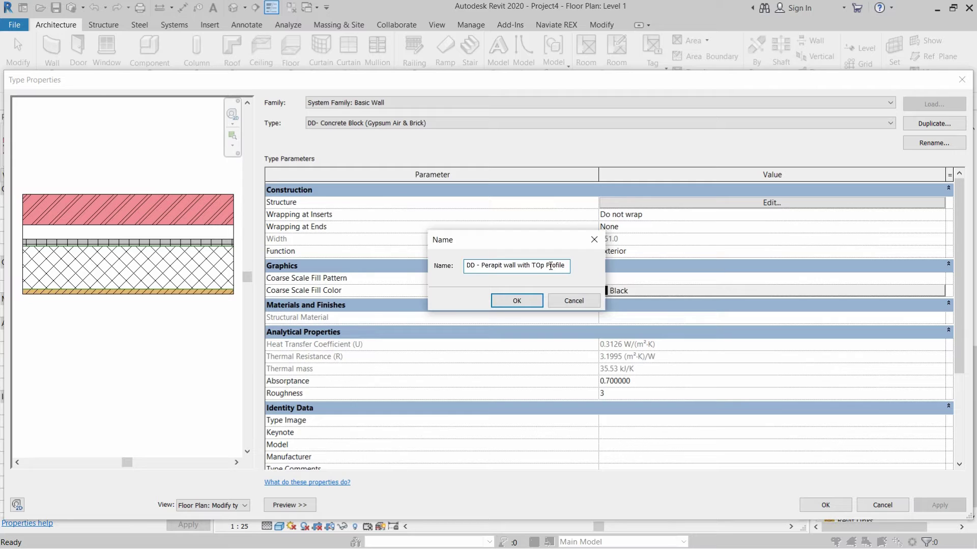
pyautogui.click(515, 300)
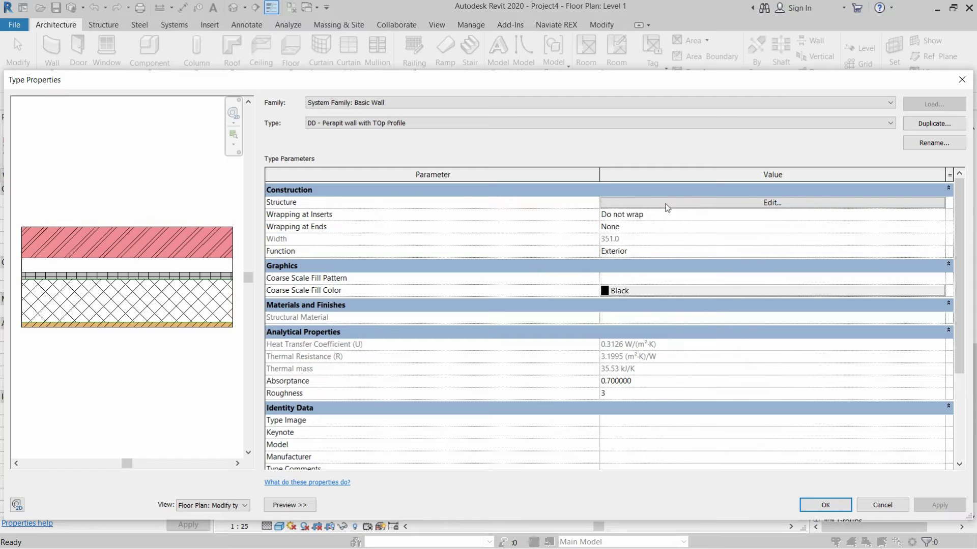
# Delete the rigid insulation, damp-proofing membrane and plywood sheathing layers from the new wall type's structure
pyautogui.click(748, 204)
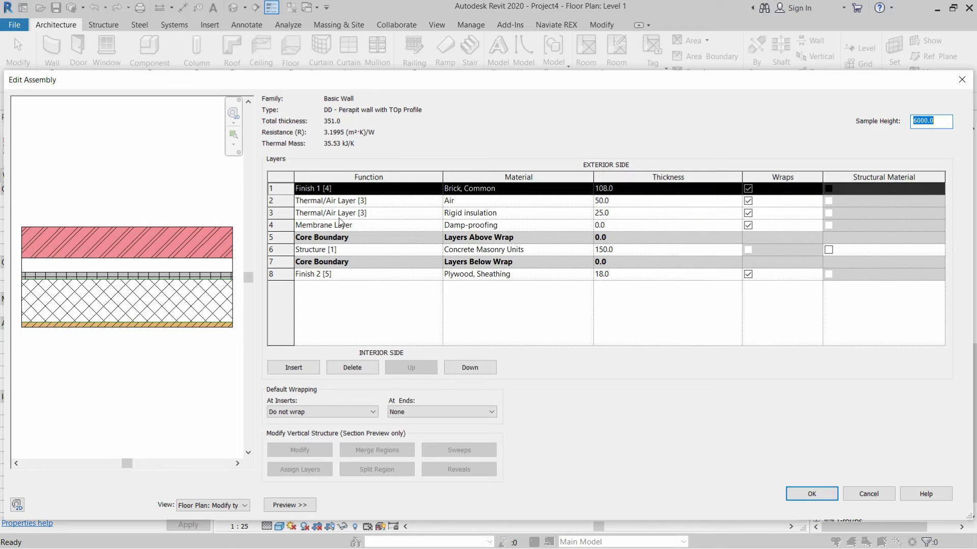
pyautogui.click(322, 203)
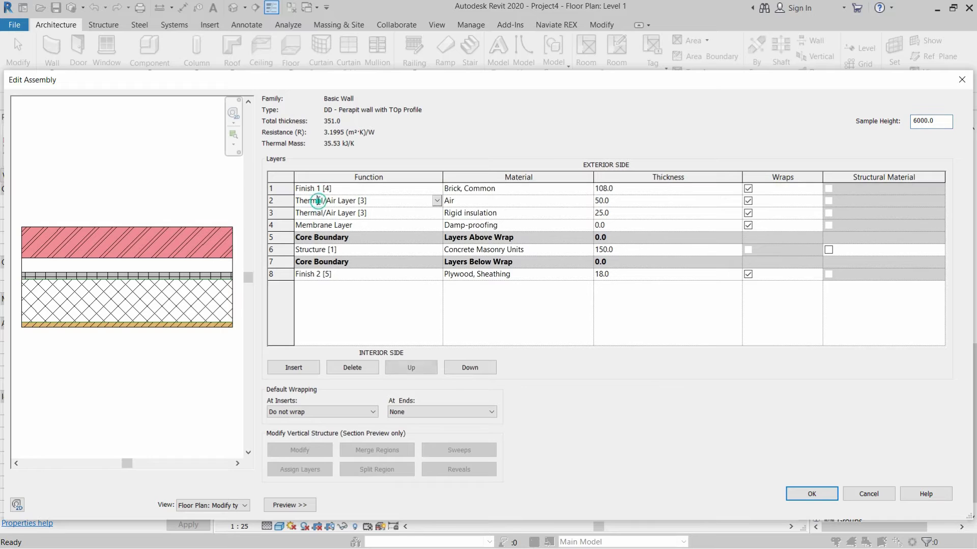
pyautogui.click(321, 214)
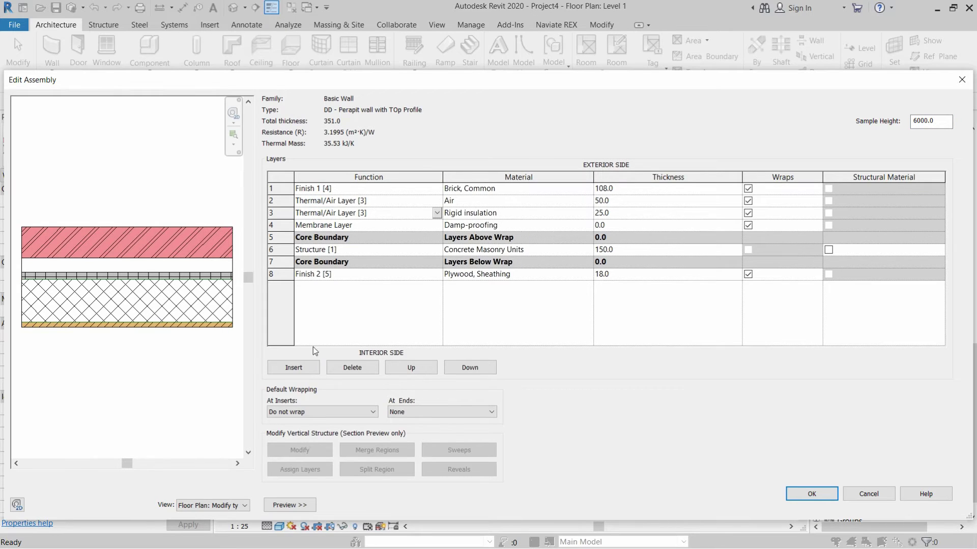
pyautogui.click(346, 368)
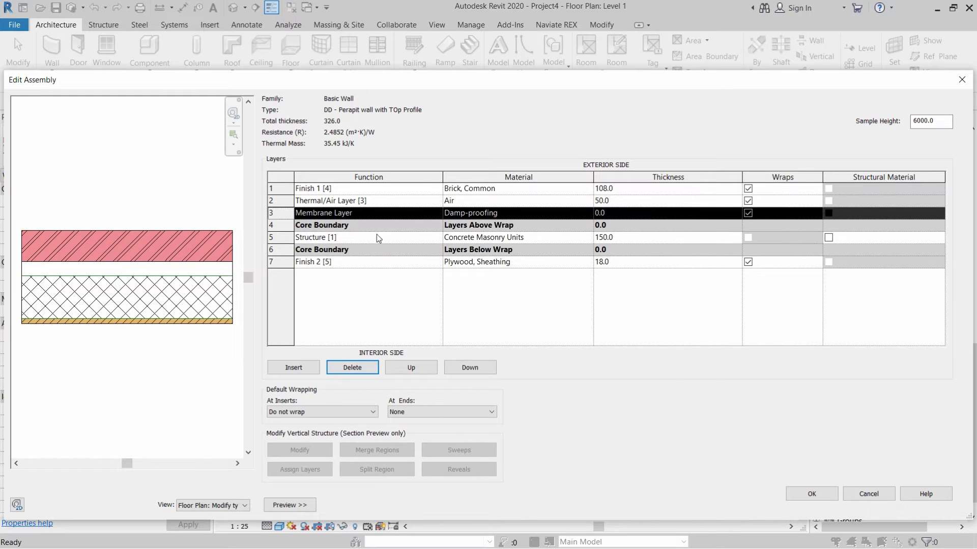
pyautogui.click(357, 367)
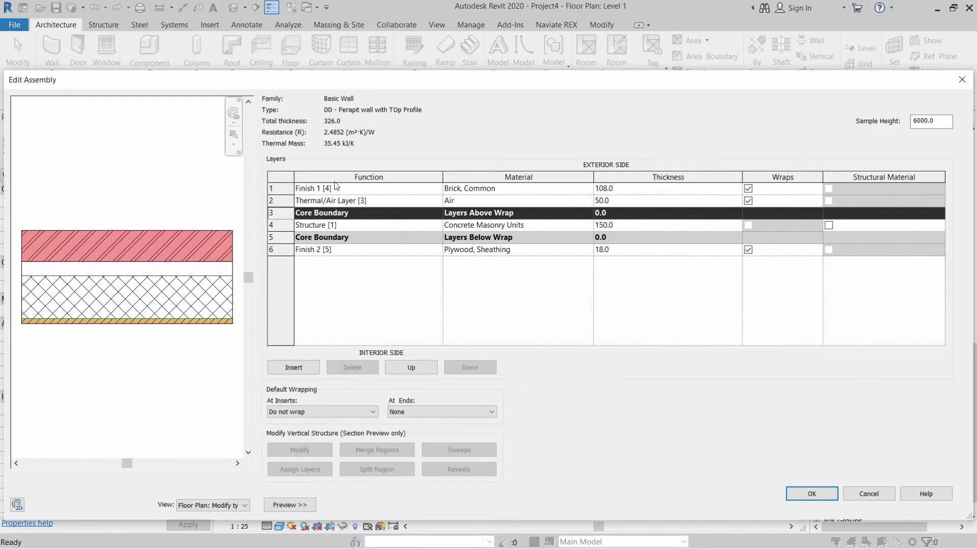
pyautogui.click(363, 189)
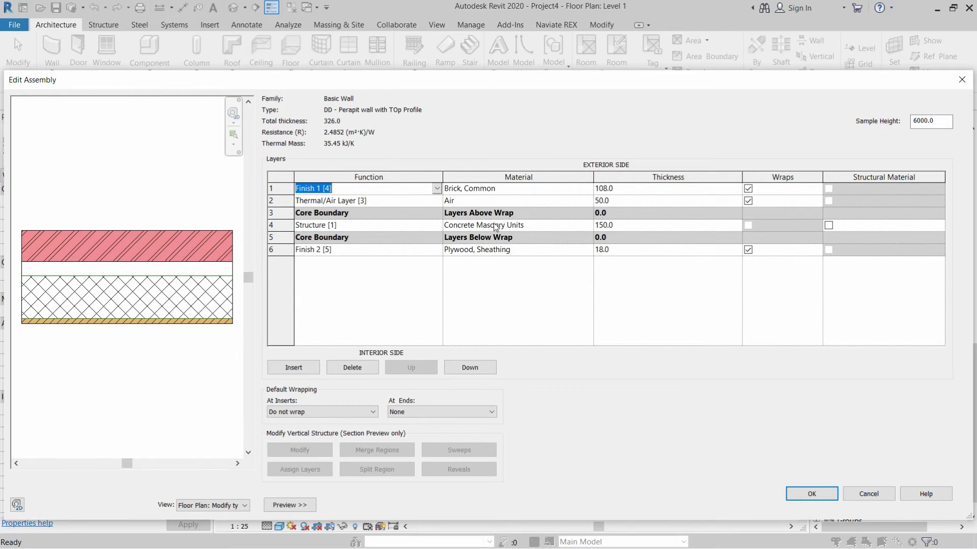
pyautogui.click(349, 253)
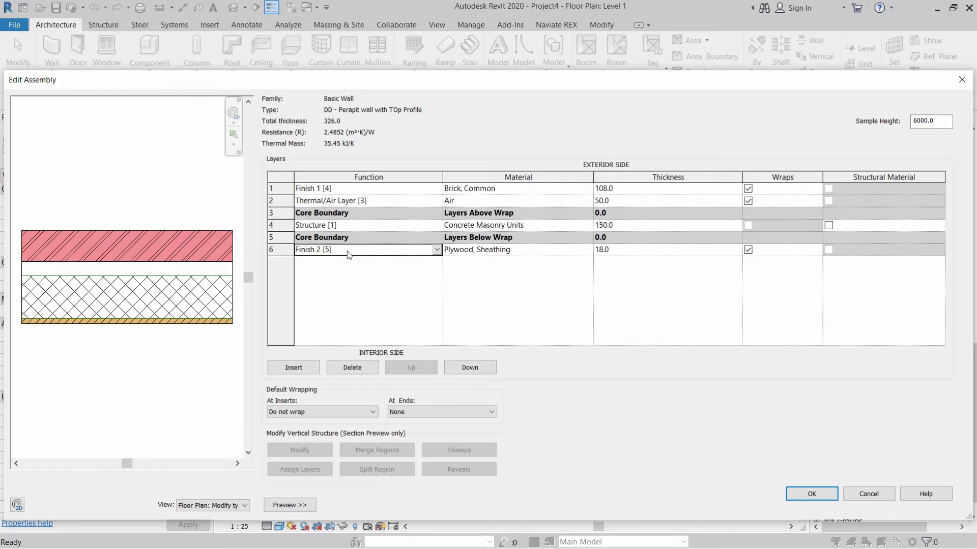
pyautogui.click(354, 367)
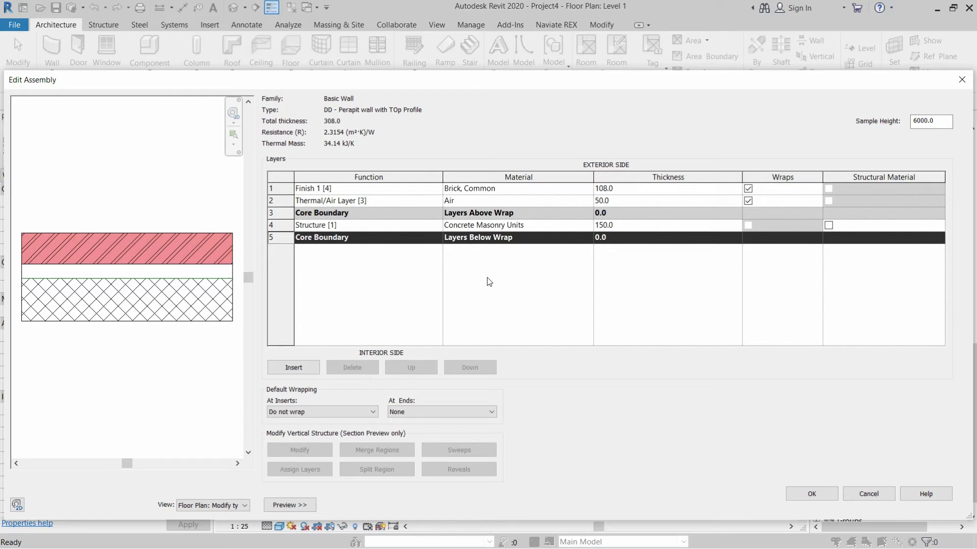
# Set the concrete masonry layer's thickness to 150 and the air layer's to 75, and accept the assembly and type properties
pyautogui.click(596, 225)
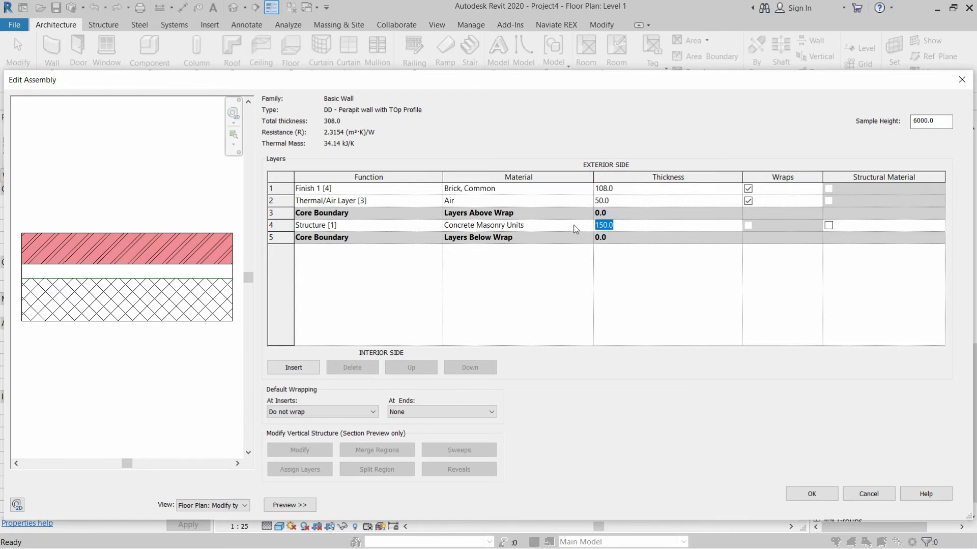
pyautogui.write('180')
pyautogui.press('BackSpace')
pyautogui.press('BackSpace')
pyautogui.write('50')
pyautogui.click(604, 200)
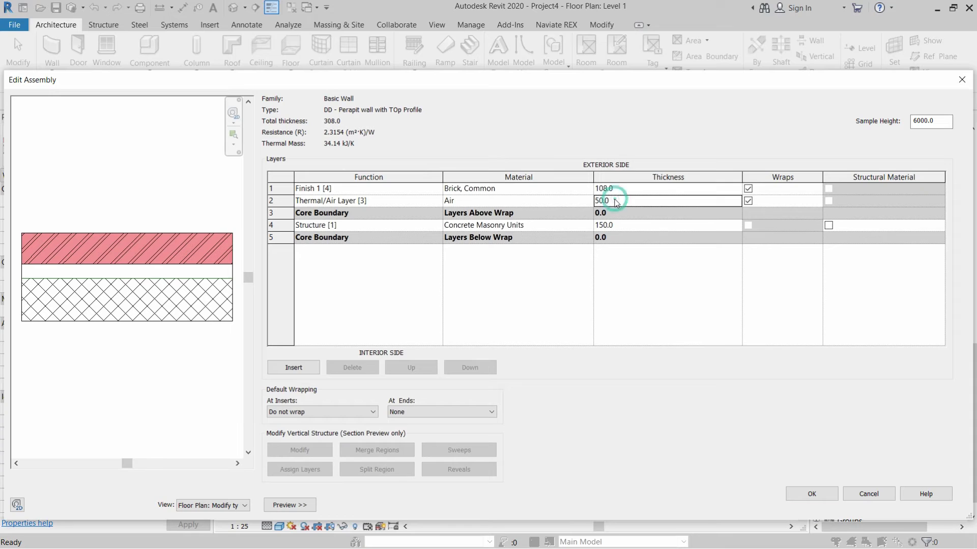
pyautogui.write('75')
pyautogui.click(218, 232)
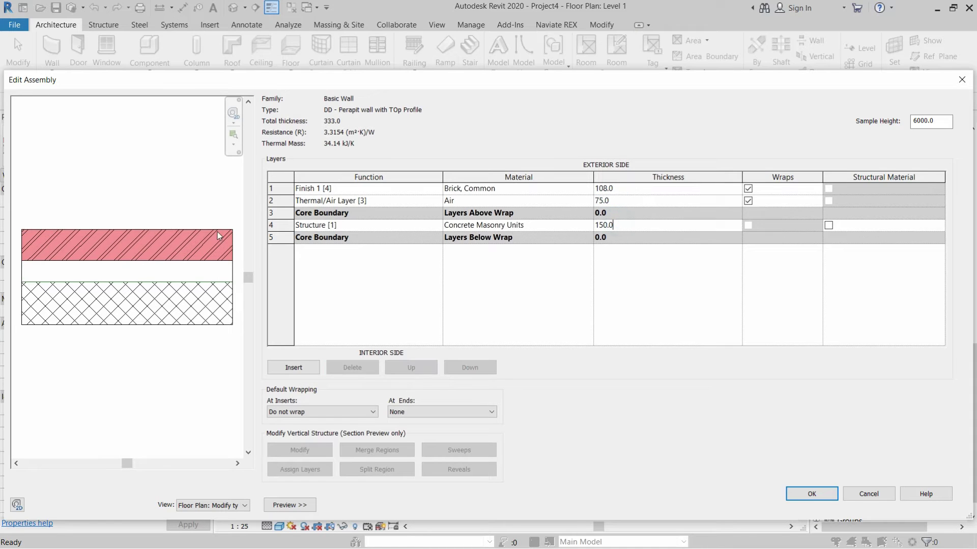
pyautogui.click(804, 496)
pyautogui.click(825, 505)
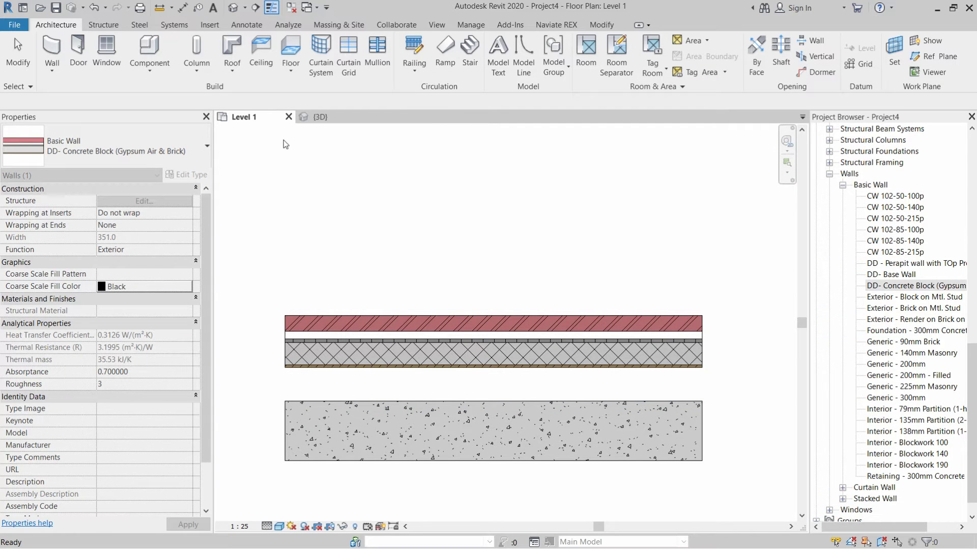
# Draw a horizontal DD - Perapit wall with TOp Profile wall about 2800 mm long above the brick-faced wall, aligned with its ends
pyautogui.click(55, 51)
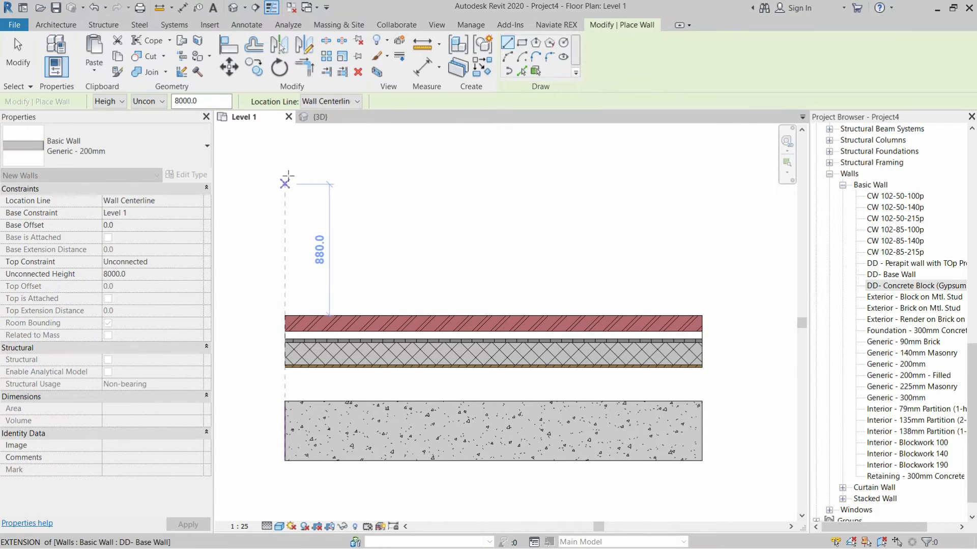
pyautogui.click(108, 143)
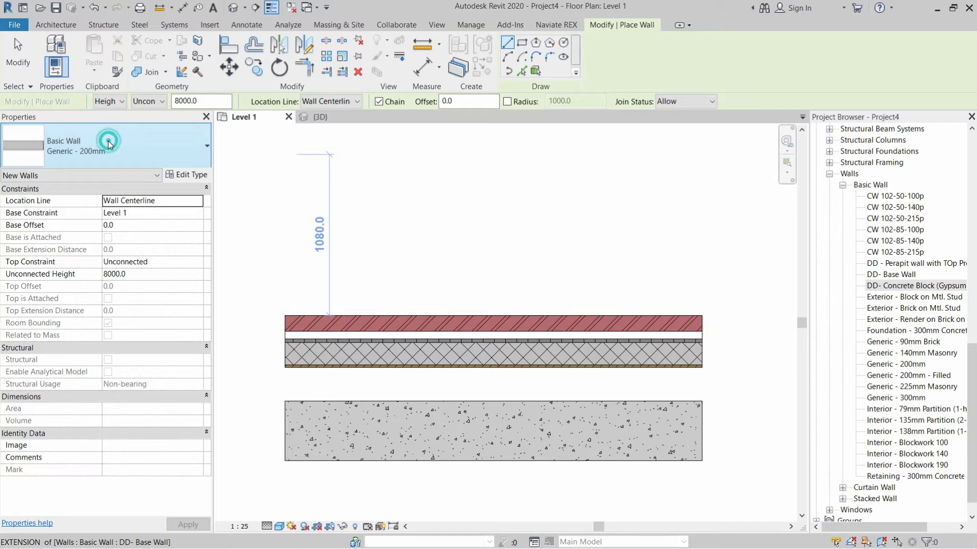
pyautogui.scroll(1, 90, 228)
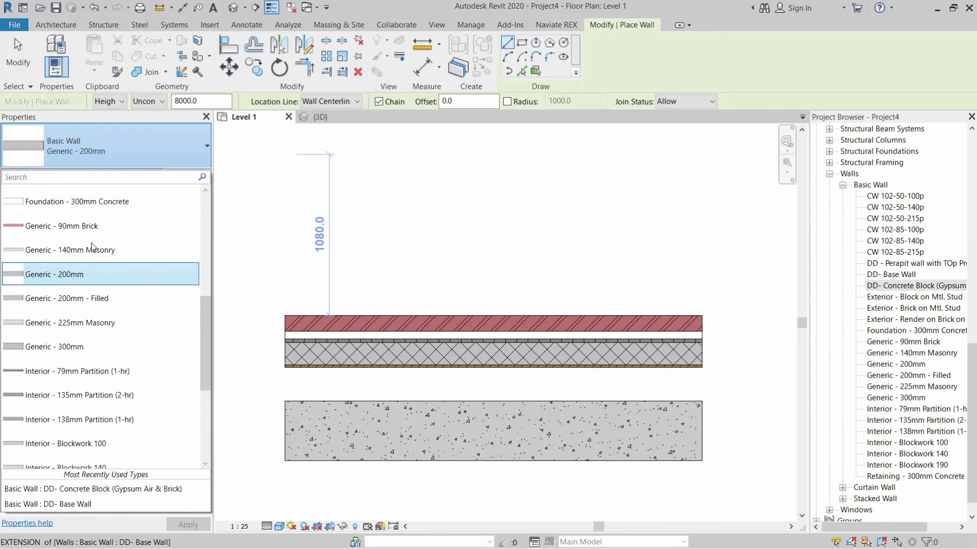
pyautogui.scroll(5, 84, 244)
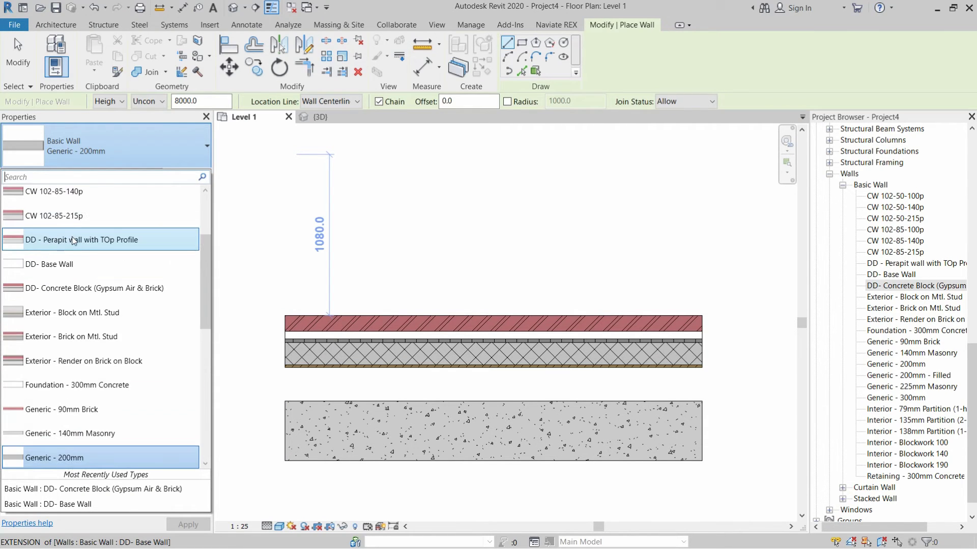
pyautogui.click(125, 245)
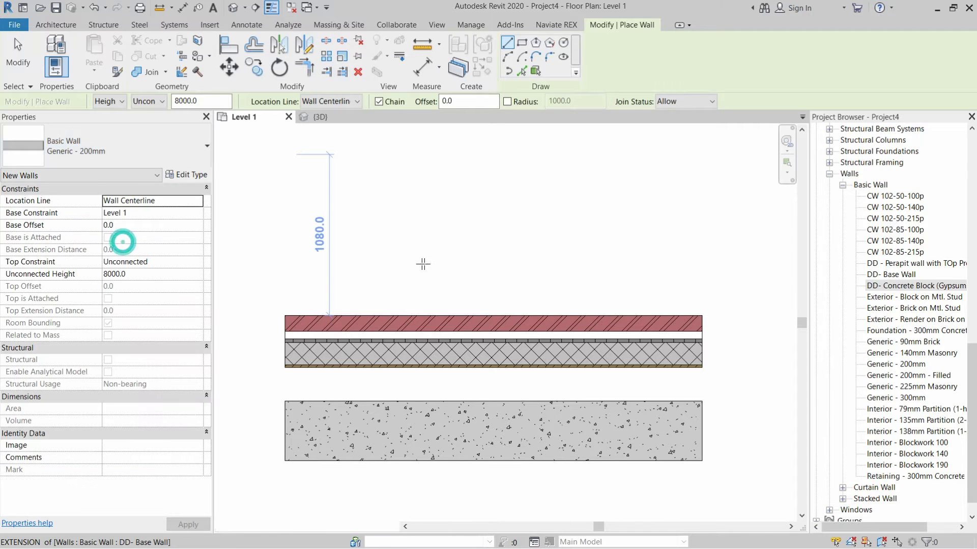
pyautogui.click(284, 232)
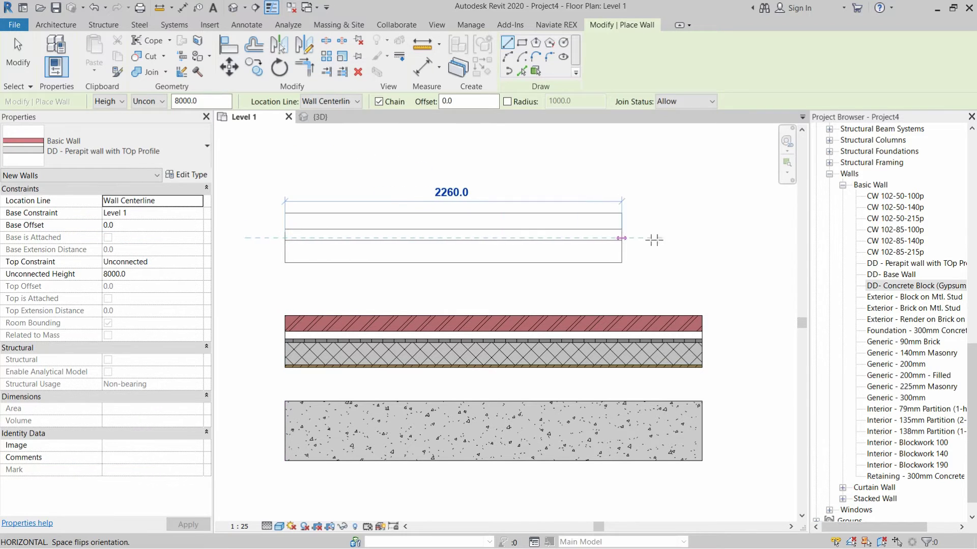
pyautogui.click(701, 238)
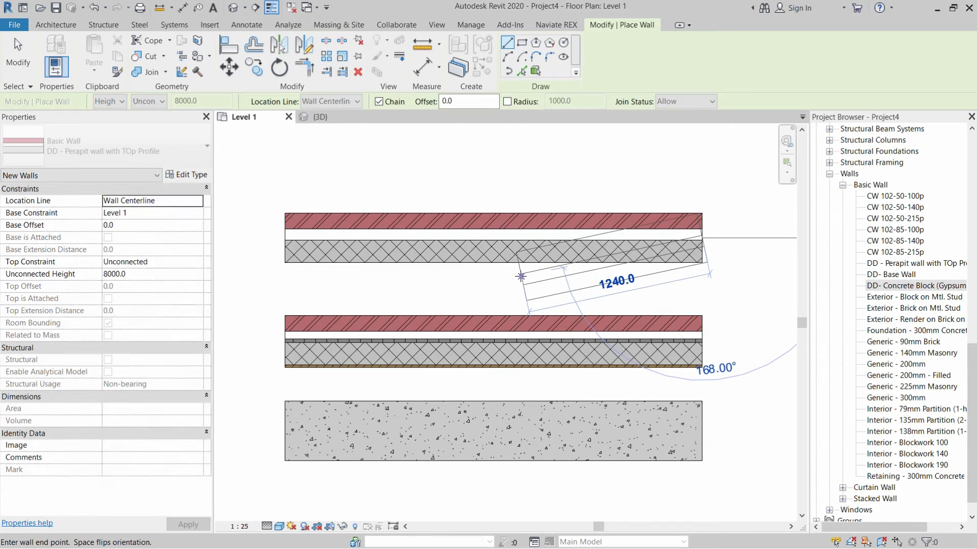
pyautogui.press('Escape')
pyautogui.press('Escape')
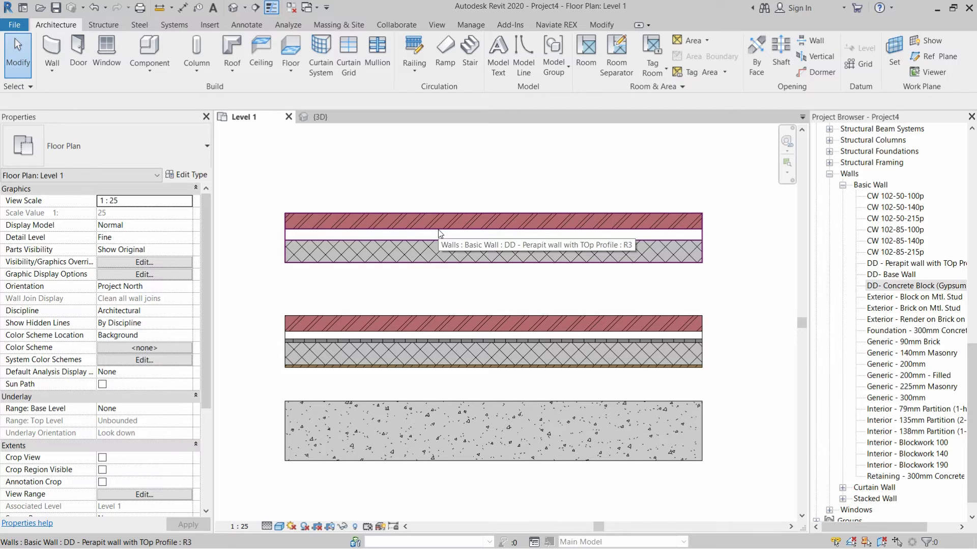
# Open the structure of the DD - Perapit wall with TOp Profile type and switch its preview to the section view
pyautogui.click(438, 230)
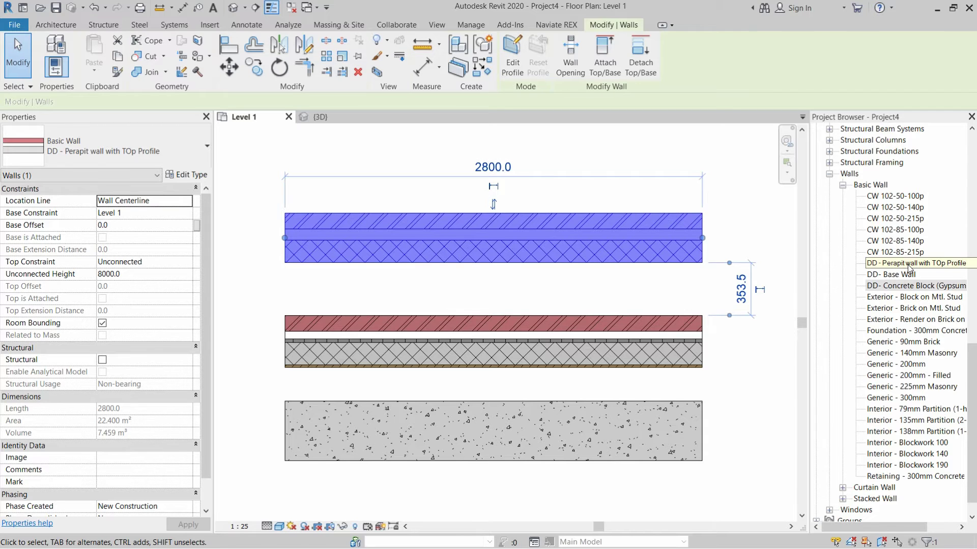
pyautogui.rightClick(909, 265)
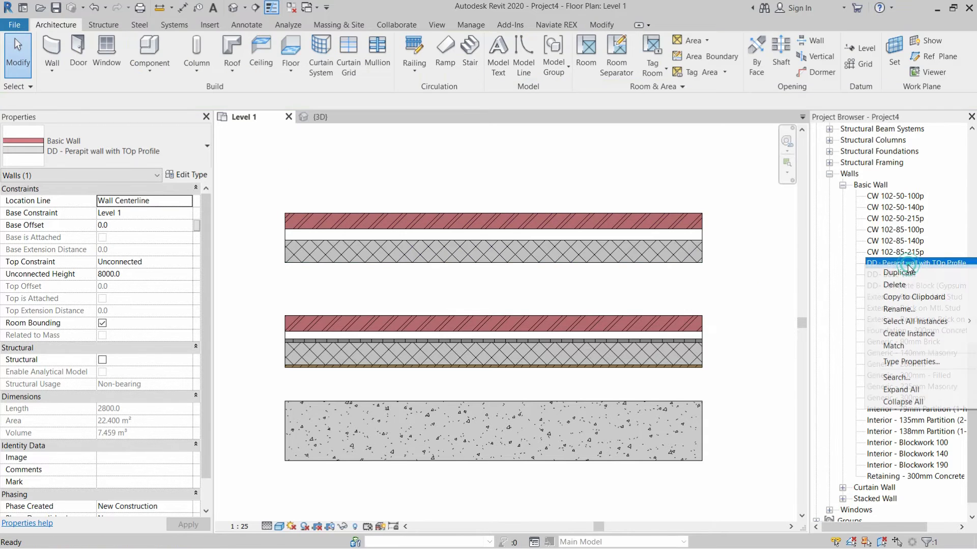
pyautogui.click(898, 363)
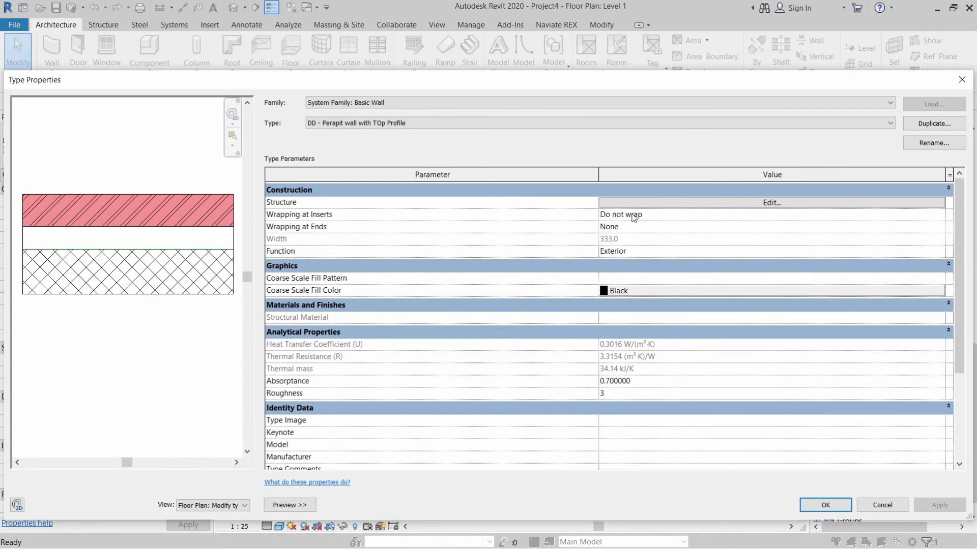
pyautogui.click(768, 203)
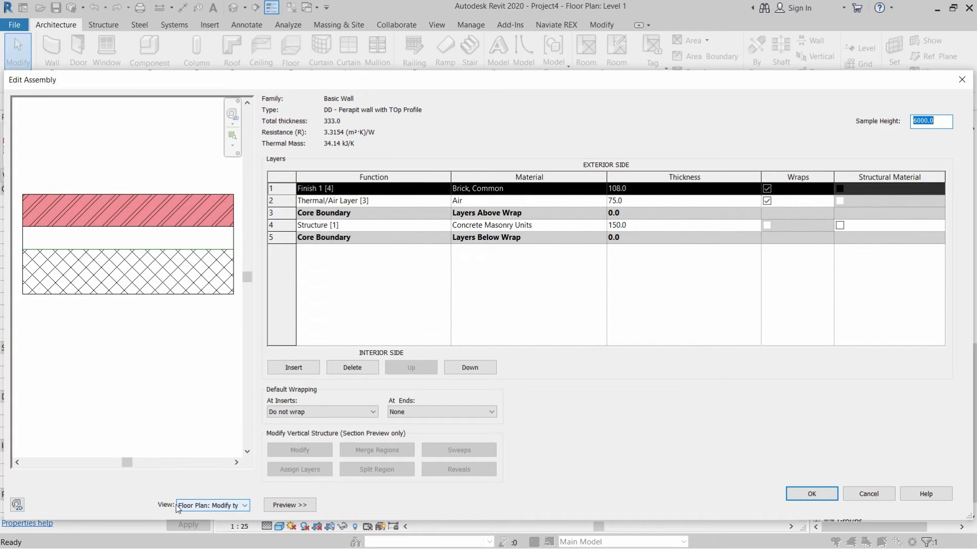
pyautogui.click(196, 509)
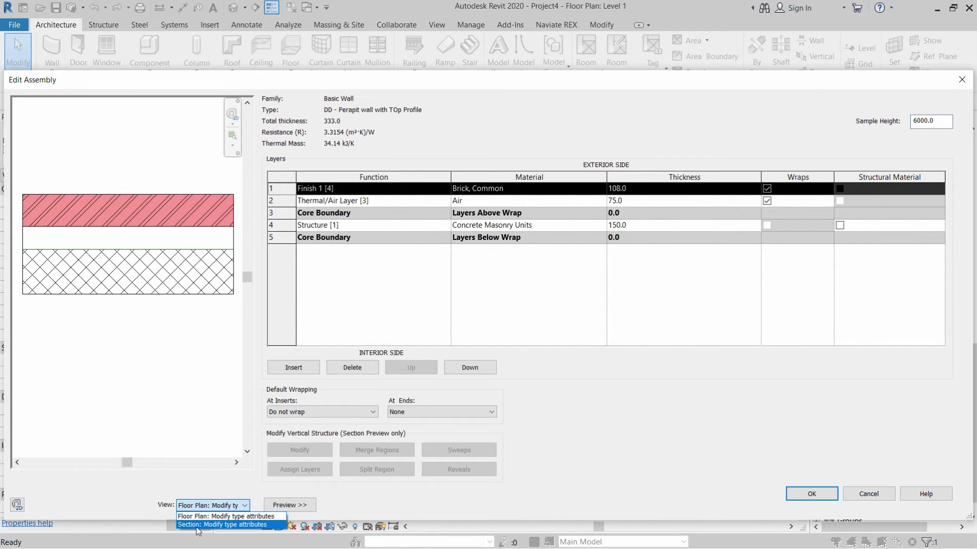
pyautogui.click(192, 524)
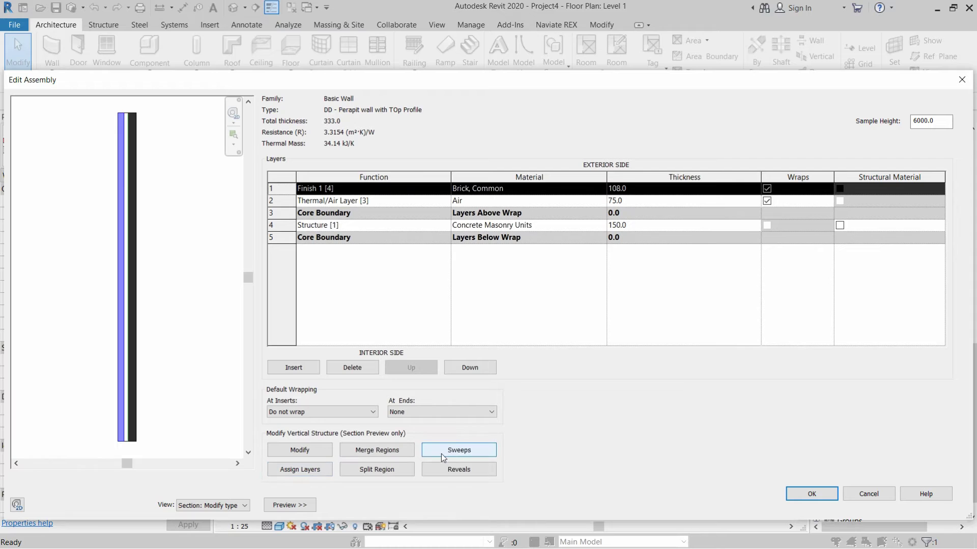
# Open profile loading for the wall type's sweeps and preview the wall profile families in the US Imperial library
pyautogui.click(458, 452)
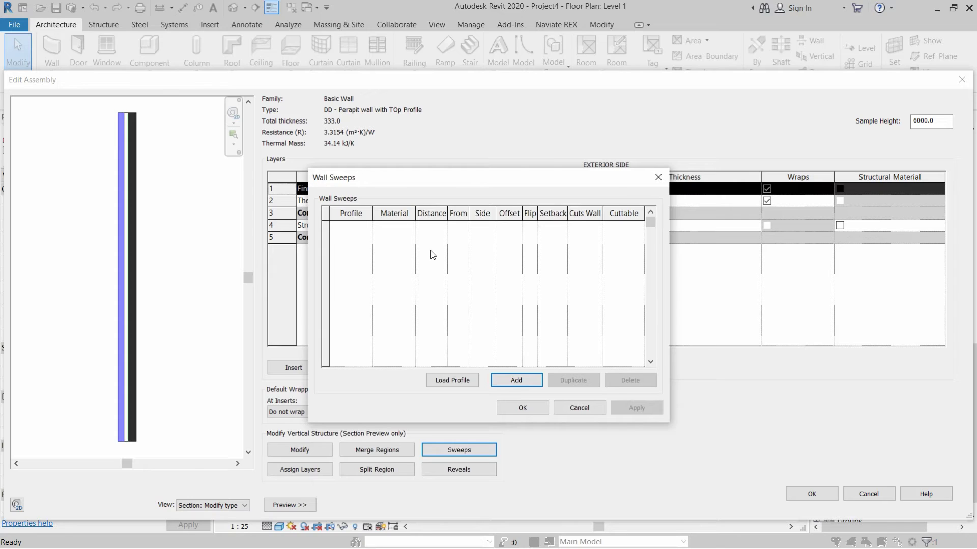
pyautogui.click(452, 380)
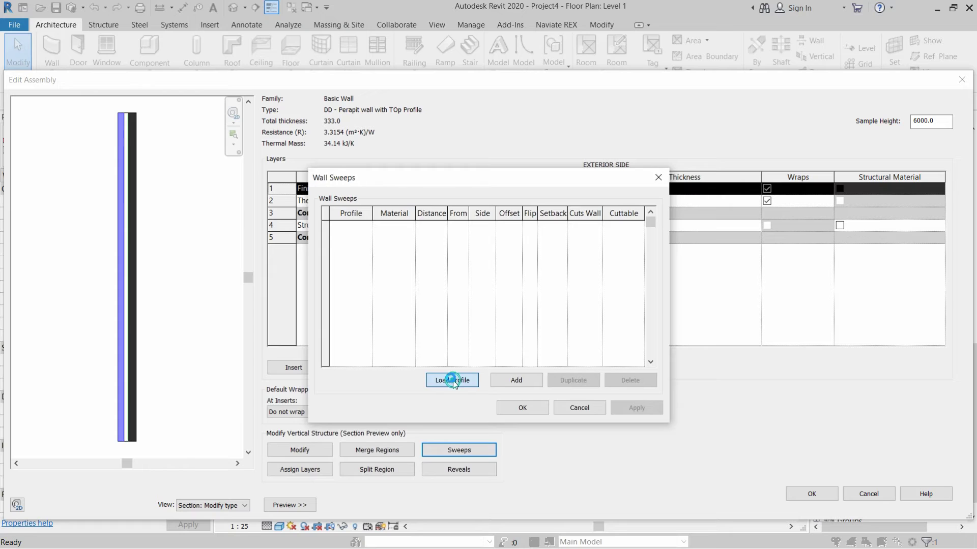
pyautogui.click(472, 179)
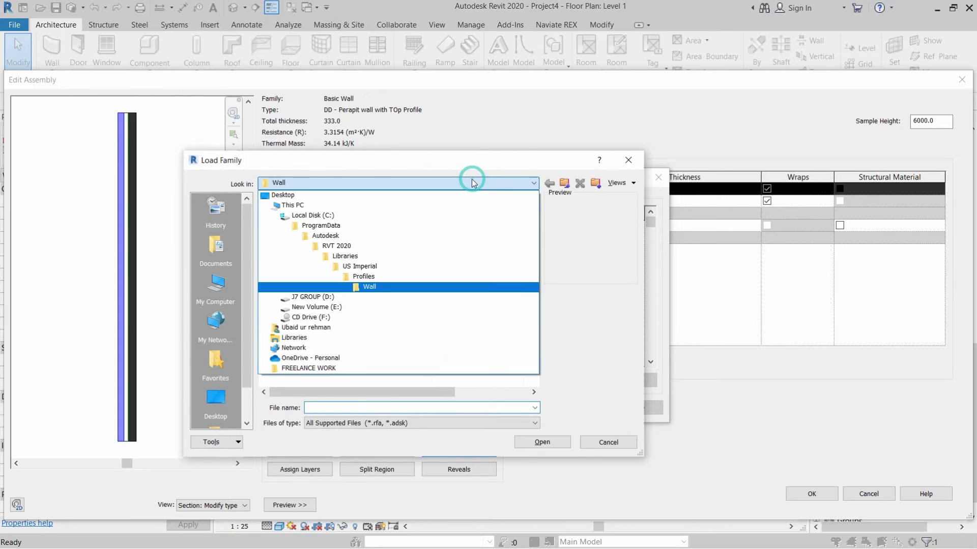
pyautogui.click(472, 179)
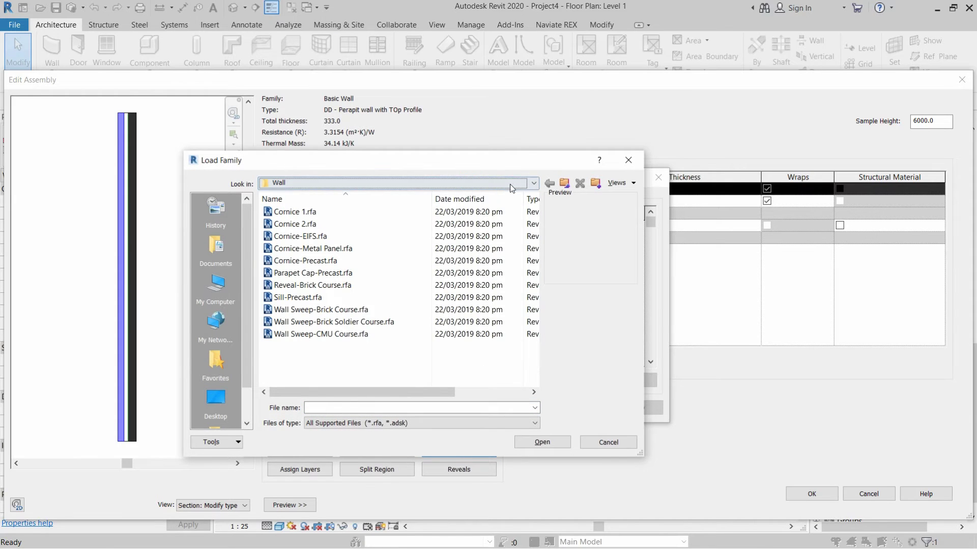
pyautogui.click(295, 223)
pyautogui.click(306, 248)
pyautogui.click(293, 284)
pyautogui.click(295, 309)
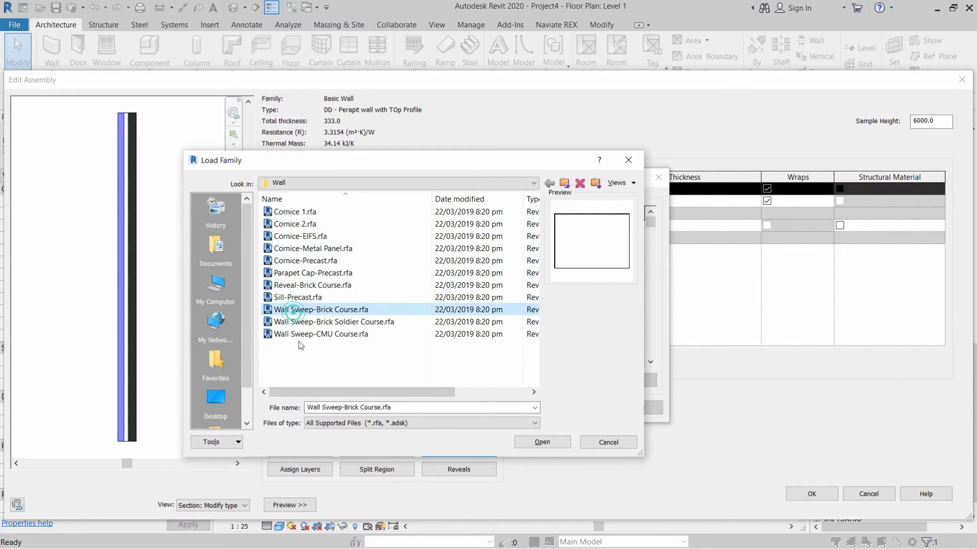
# Load the M_Parapet Cap-Precast.rfa profile family from the US Metric library's Profiles/Wall folder
pyautogui.click(462, 187)
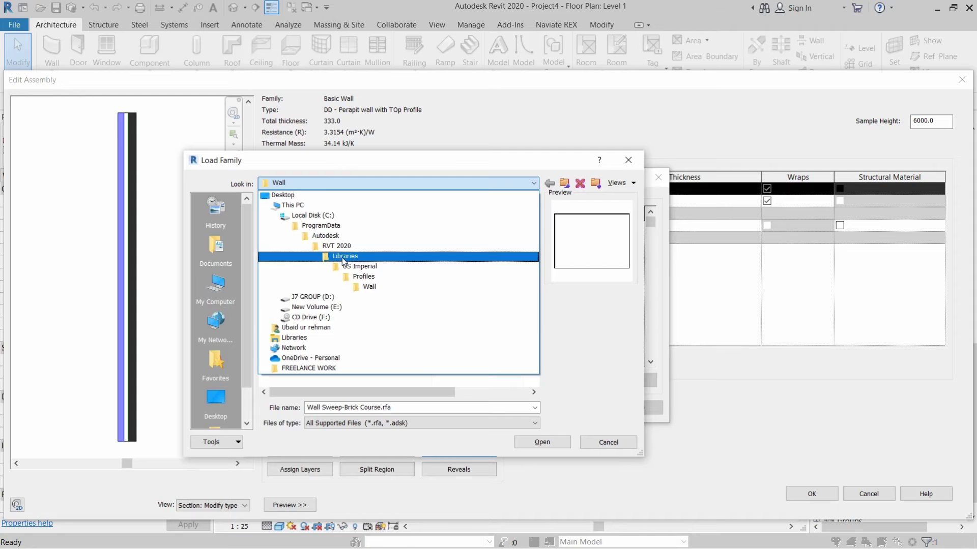
pyautogui.click(342, 261)
pyautogui.doubleClick(290, 261)
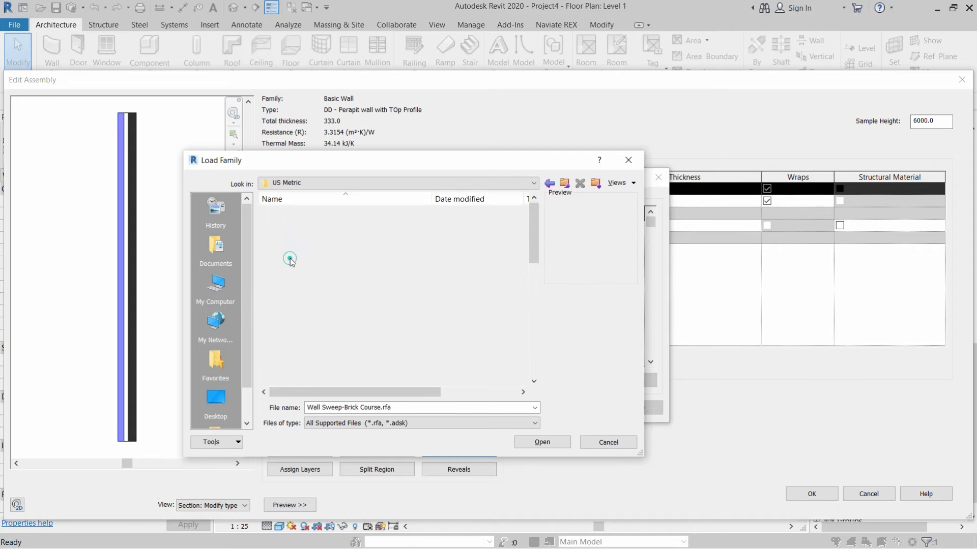
pyautogui.scroll(-5, 293, 275)
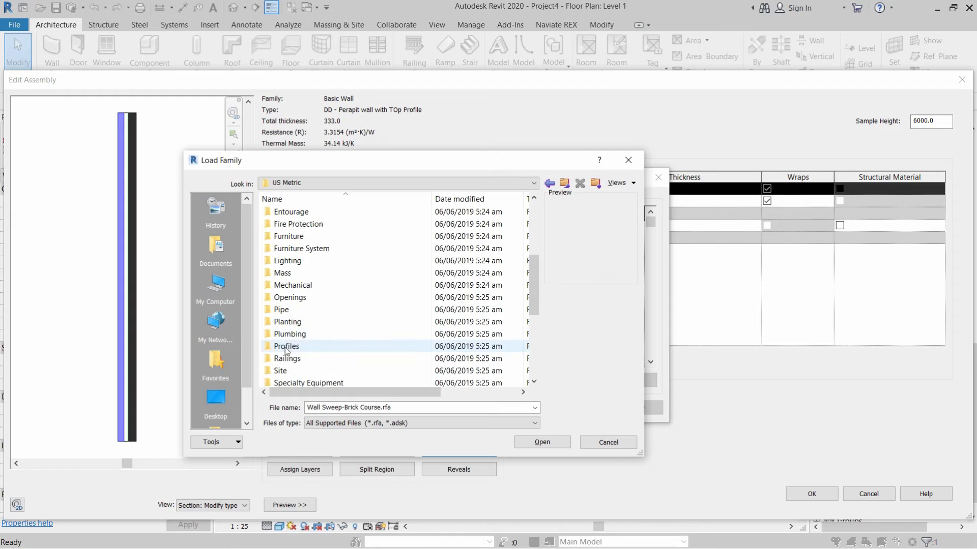
pyautogui.doubleClick(286, 347)
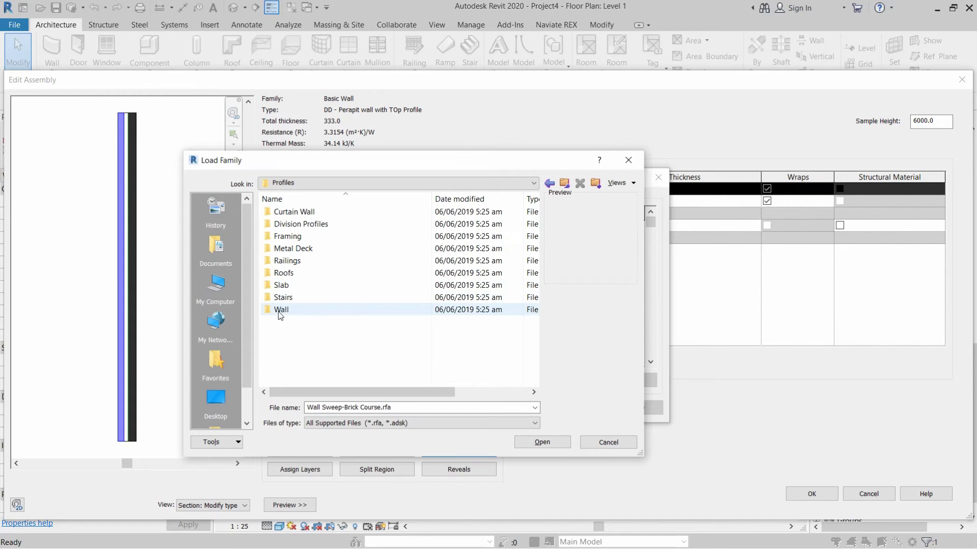
pyautogui.doubleClick(275, 310)
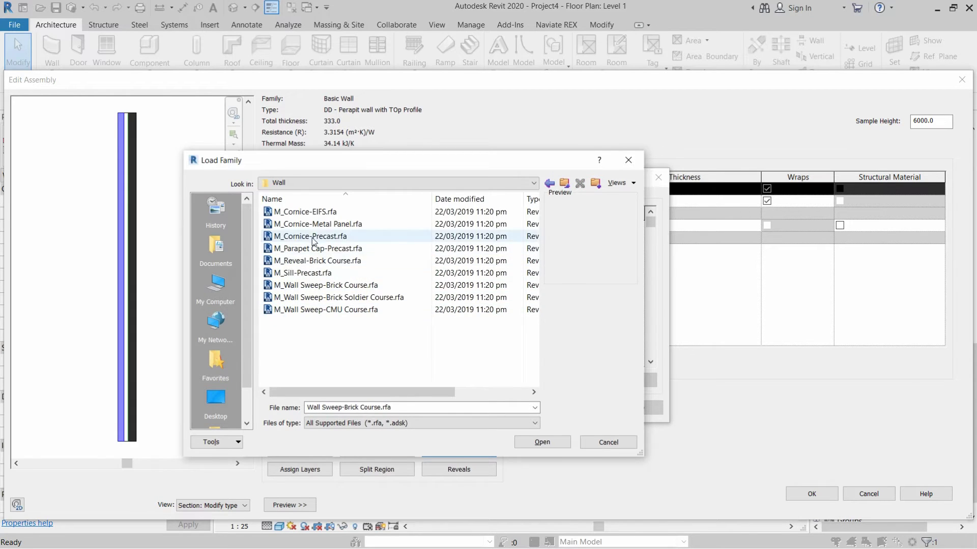
pyautogui.click(313, 224)
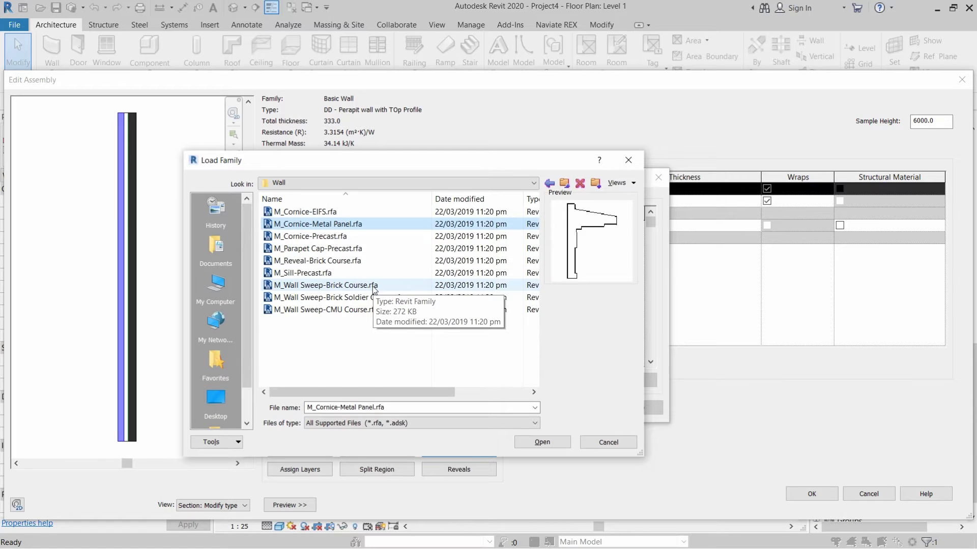
pyautogui.press('Down')
pyautogui.press('Down')
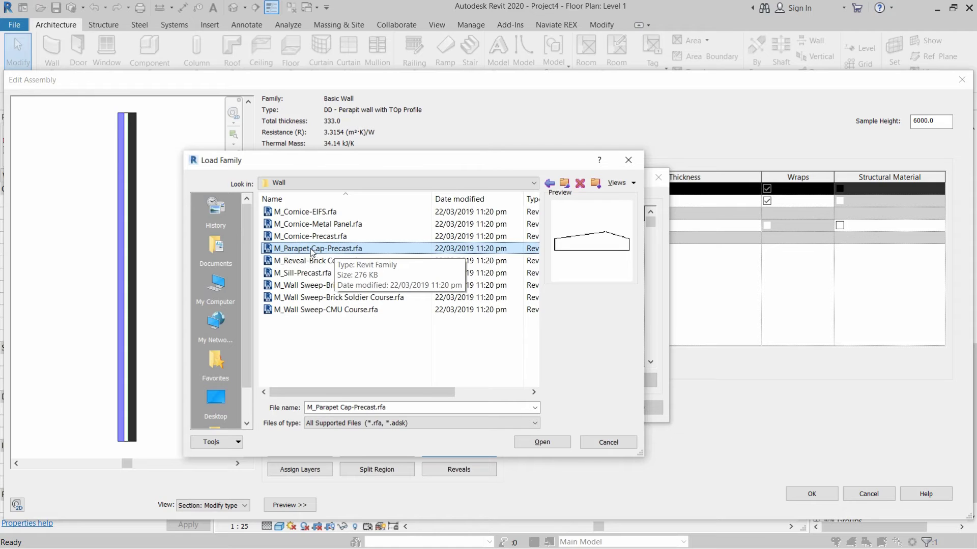
pyautogui.click(538, 442)
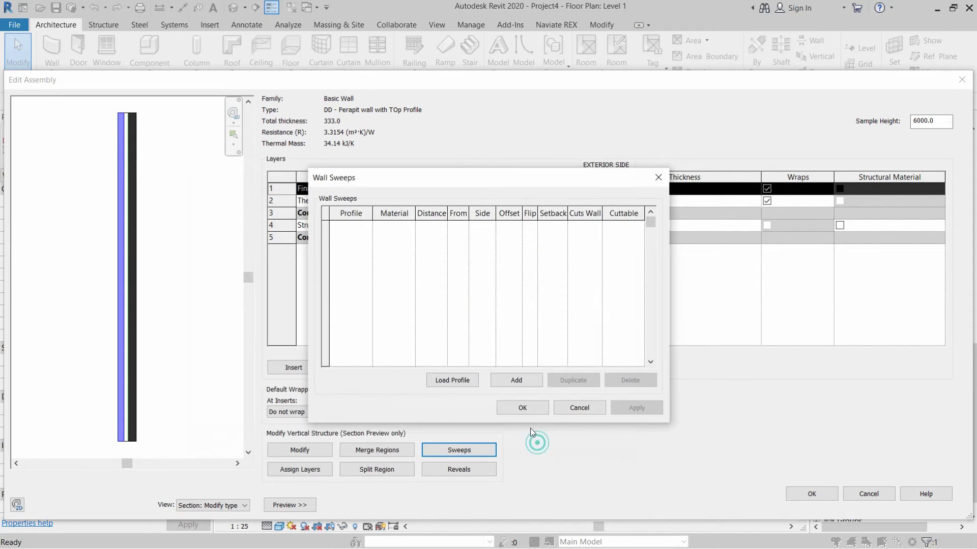
# Add a wall sweep with the M_Parapet Cap-Precast : 300mm Wide profile, measured from the wall's top, and accept the sweep settings
pyautogui.click(516, 381)
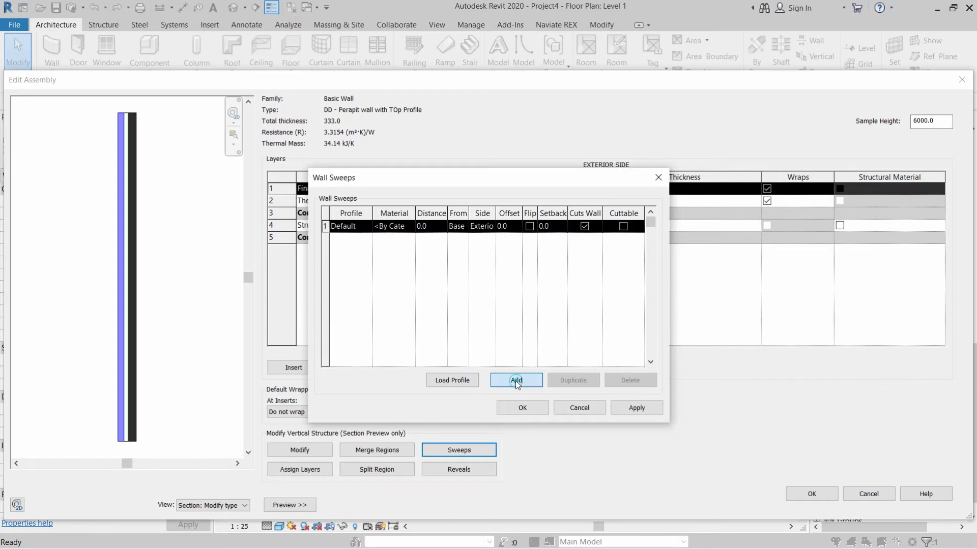
pyautogui.click(367, 227)
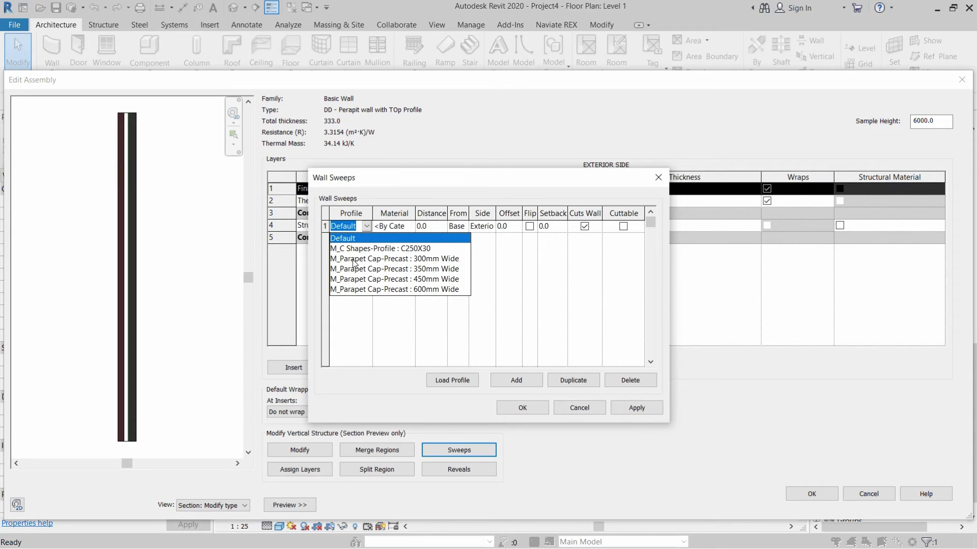
pyautogui.click(396, 259)
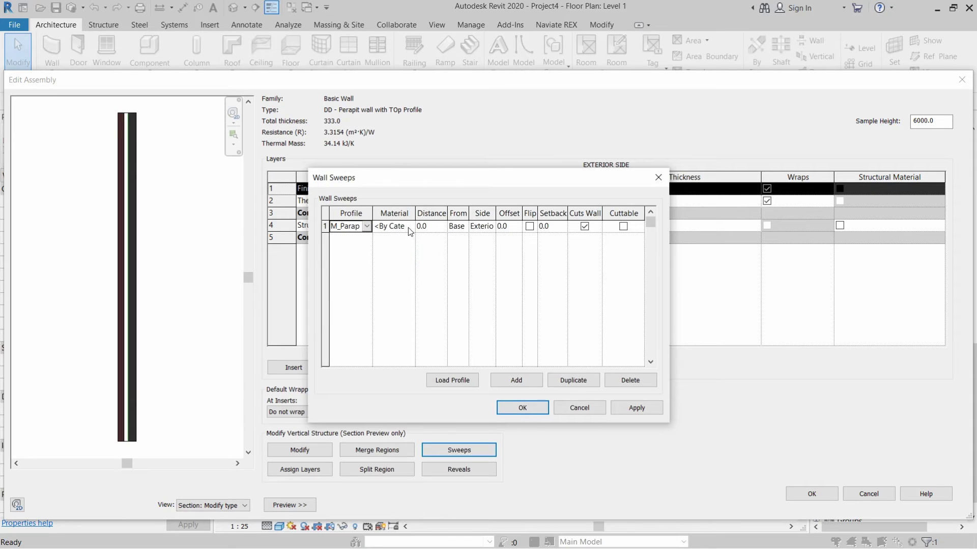
pyautogui.click(456, 226)
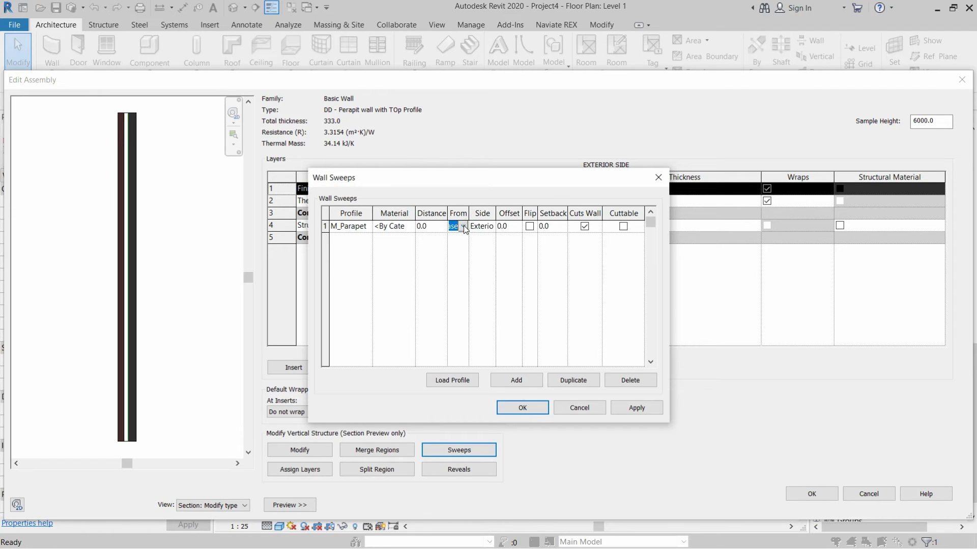
pyautogui.click(464, 226)
pyautogui.click(456, 249)
pyautogui.click(637, 408)
pyautogui.click(532, 408)
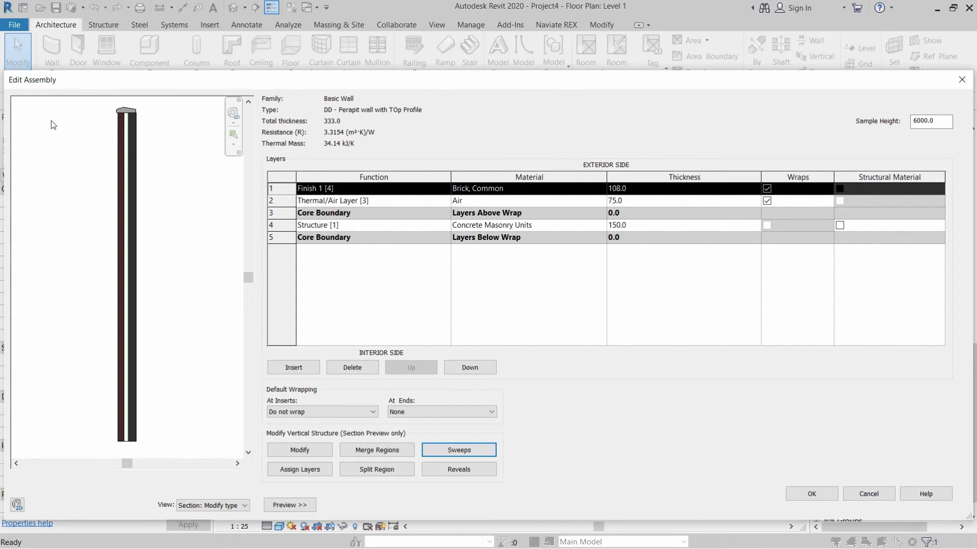
# Change the top sweep's profile to M_Parapet Cap-Precast : 350mm Wide and accept the sweep settings
pyautogui.click(234, 134)
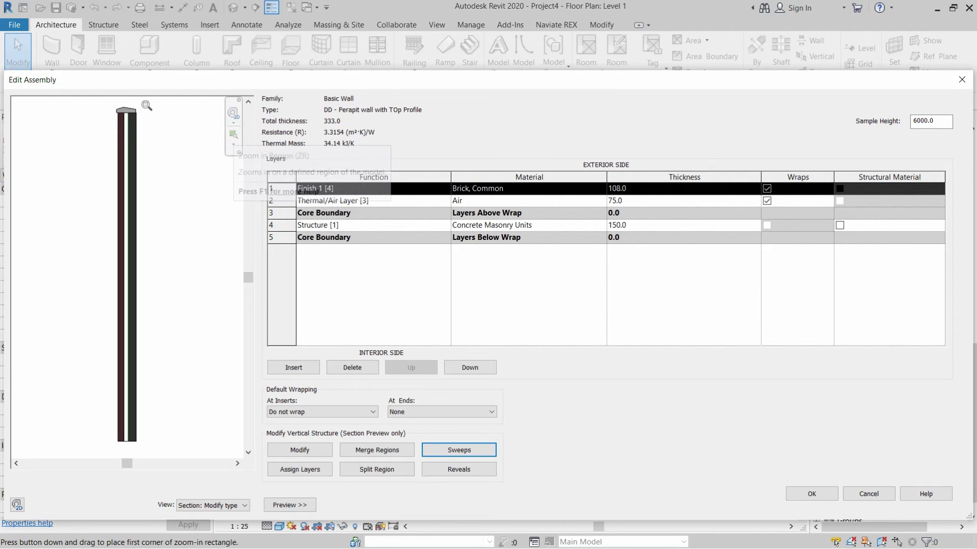
pyautogui.moveTo(147, 101); pyautogui.dragTo(111, 135)
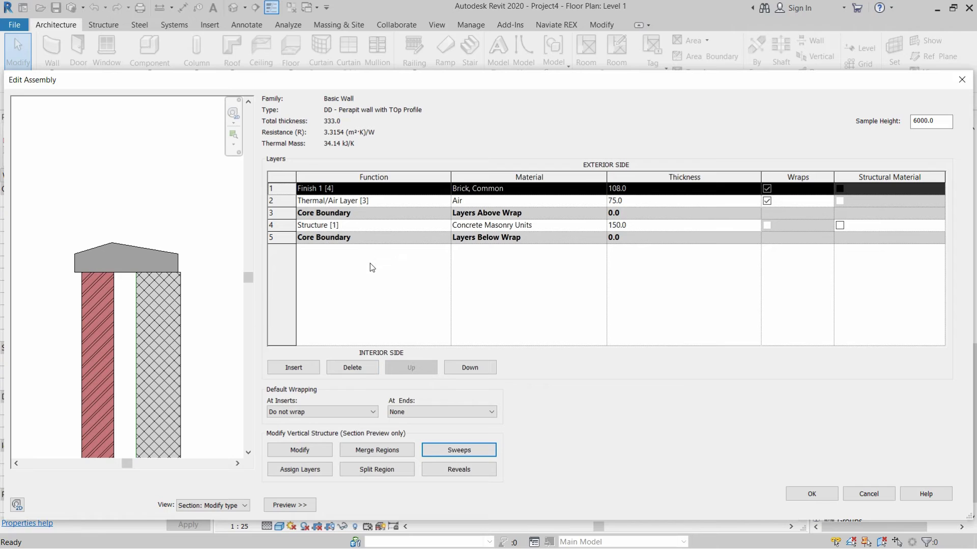
pyautogui.click(455, 453)
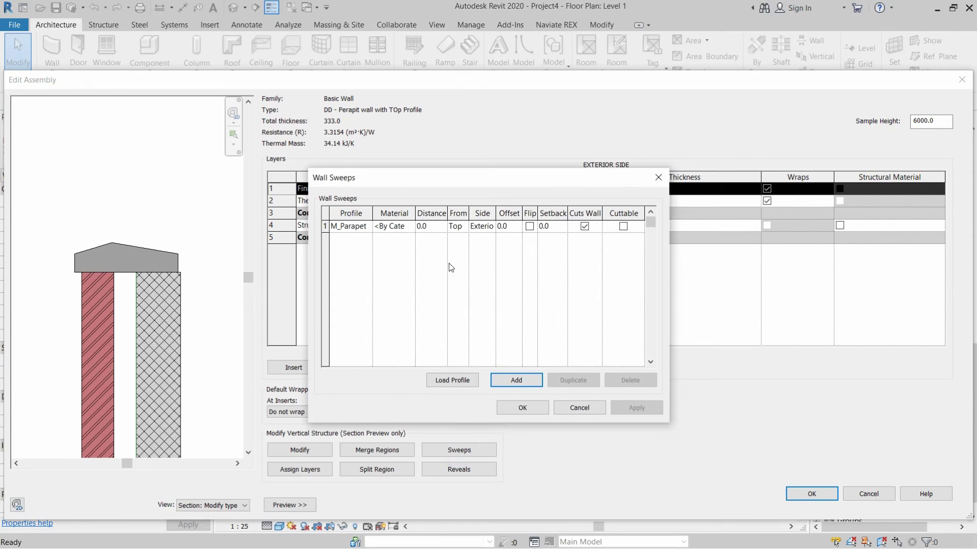
pyautogui.click(365, 228)
pyautogui.click(366, 226)
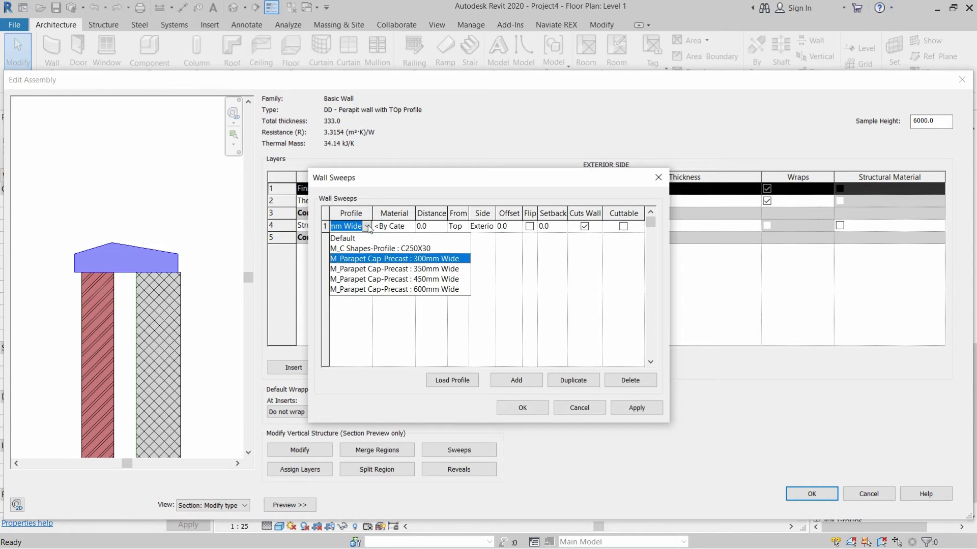
pyautogui.click(390, 270)
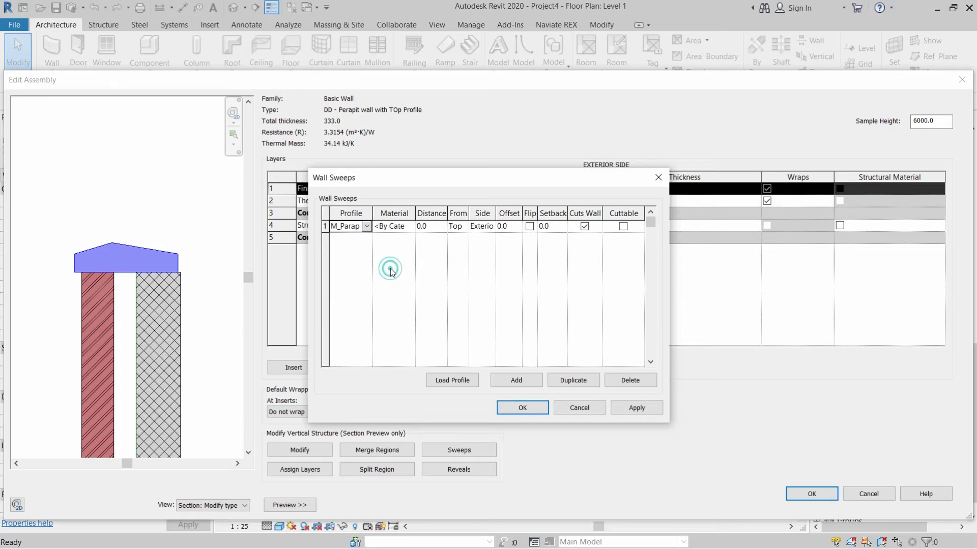
pyautogui.click(635, 408)
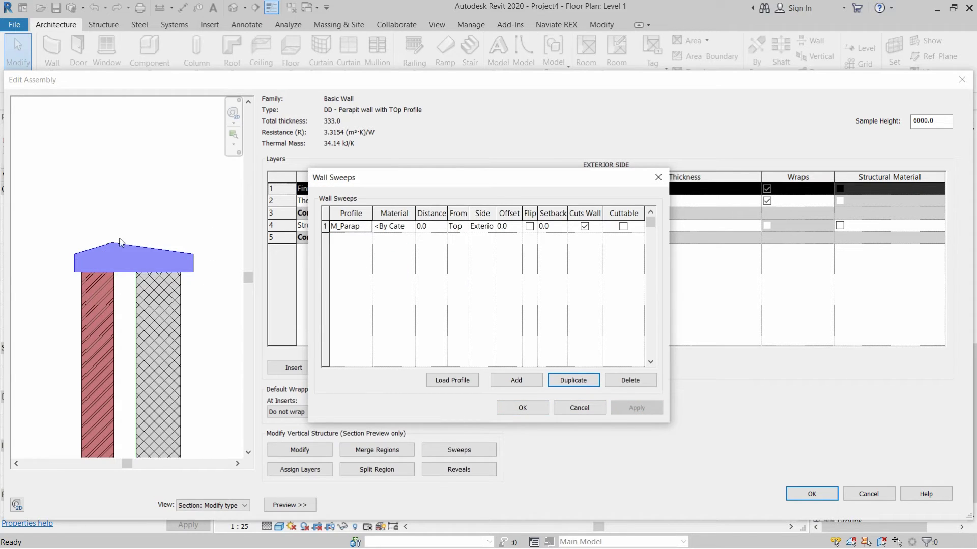
pyautogui.click(515, 409)
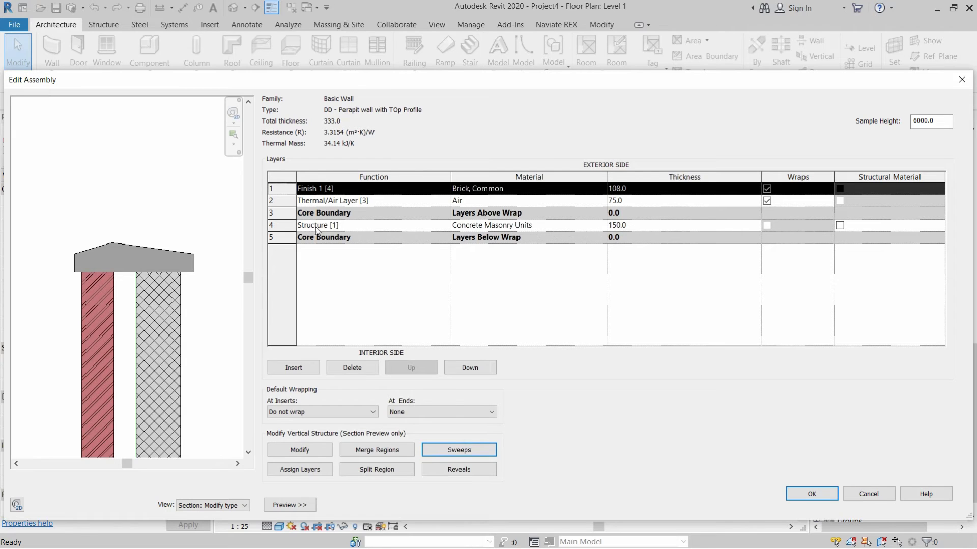
# Mark the concrete masonry layer as the structural material and accept the assembly and type properties
pyautogui.click(840, 225)
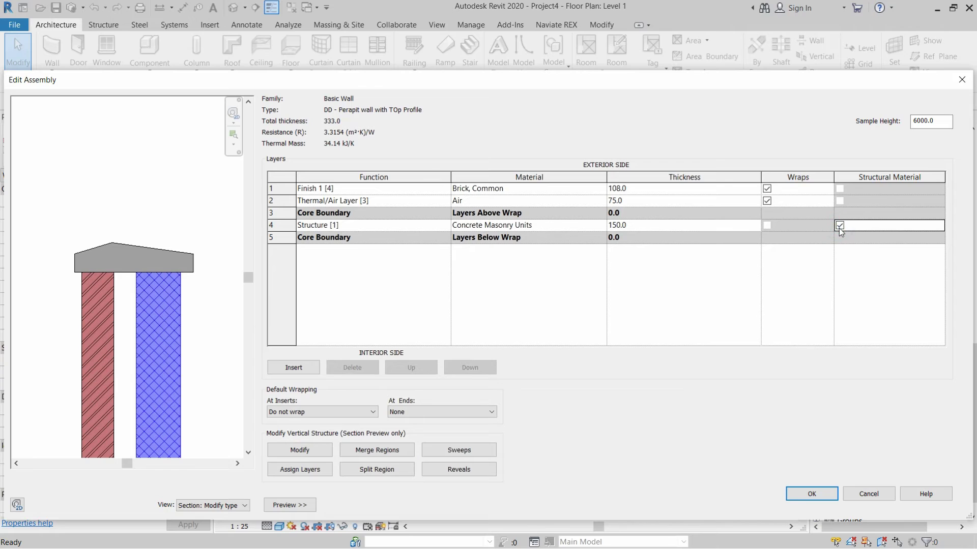
pyautogui.click(823, 496)
pyautogui.click(940, 506)
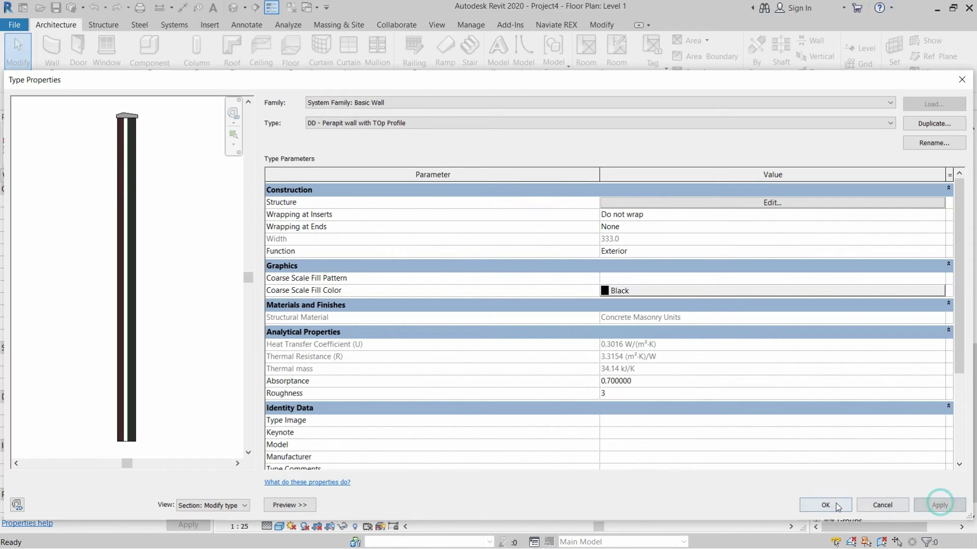
pyautogui.click(825, 505)
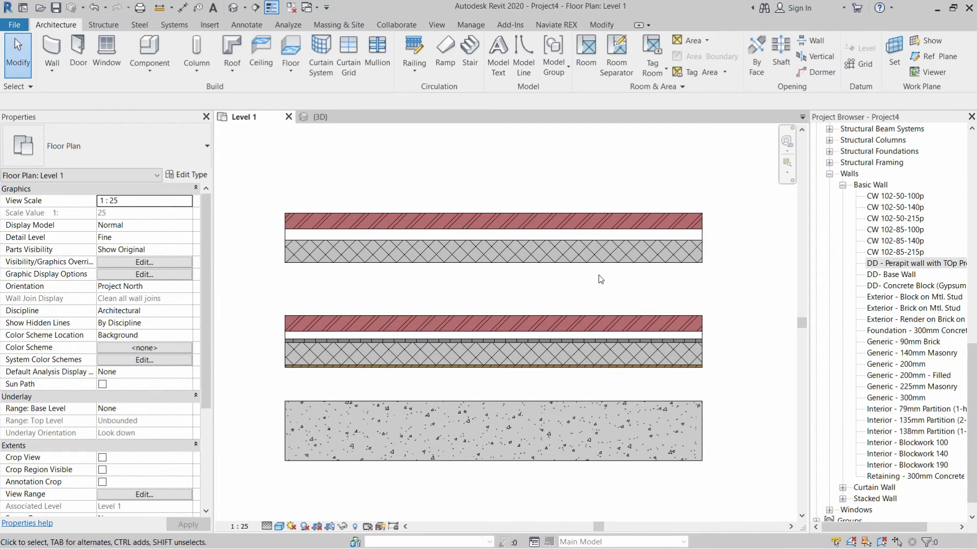
# In the 3D view, set the top constraint of the two taller walls to Up to level: Level 2
pyautogui.click(326, 115)
pyautogui.scroll(-5, 368, 364)
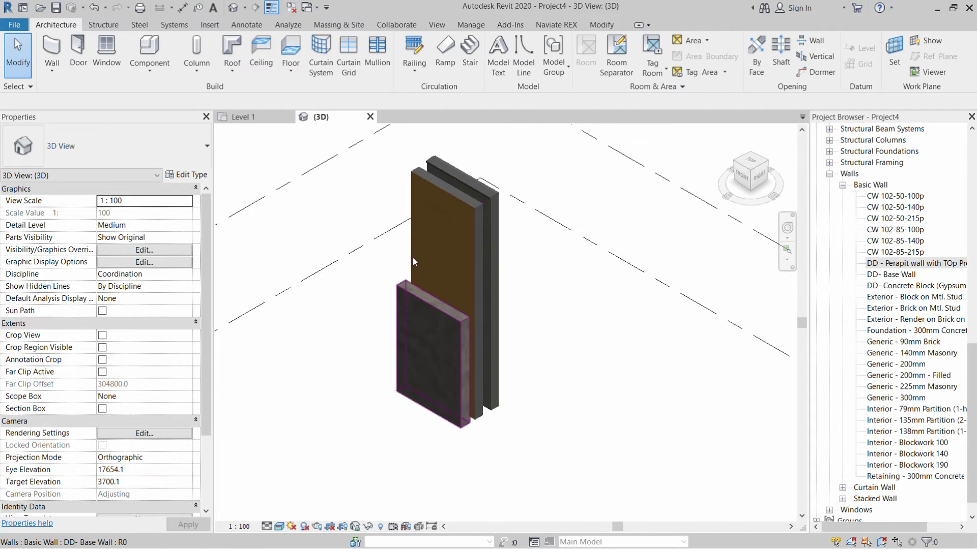
pyautogui.moveTo(403, 173); pyautogui.dragTo(364, 190)
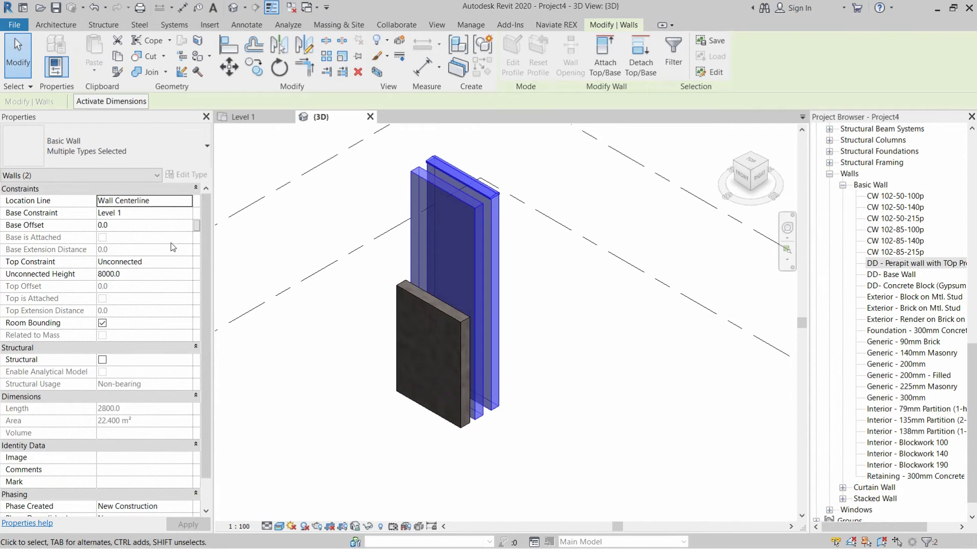
pyautogui.click(188, 262)
pyautogui.click(134, 295)
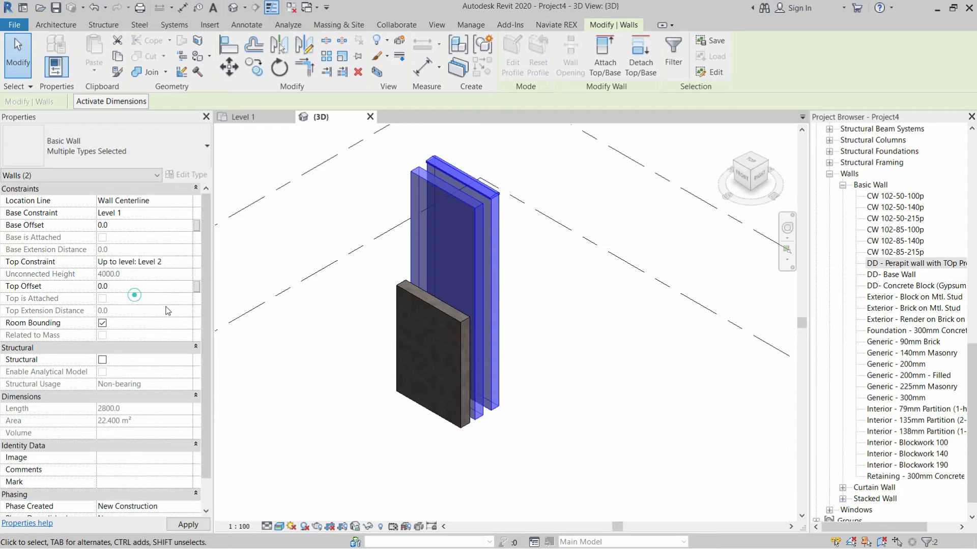
pyautogui.click(356, 340)
pyautogui.scroll(4, 332, 346)
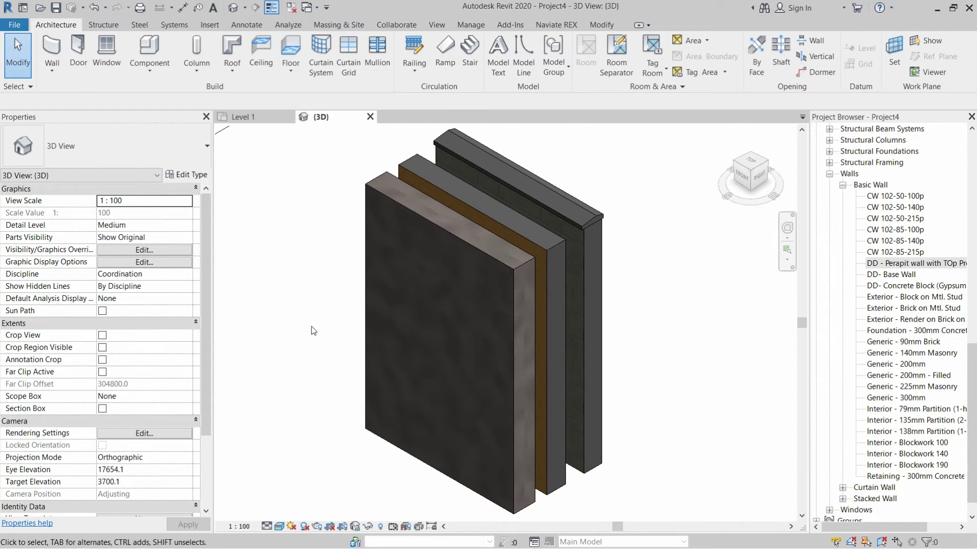
# In the Level 1 plan, cut a vertical building section across all three walls near their left ends and open the section view
pyautogui.click(247, 118)
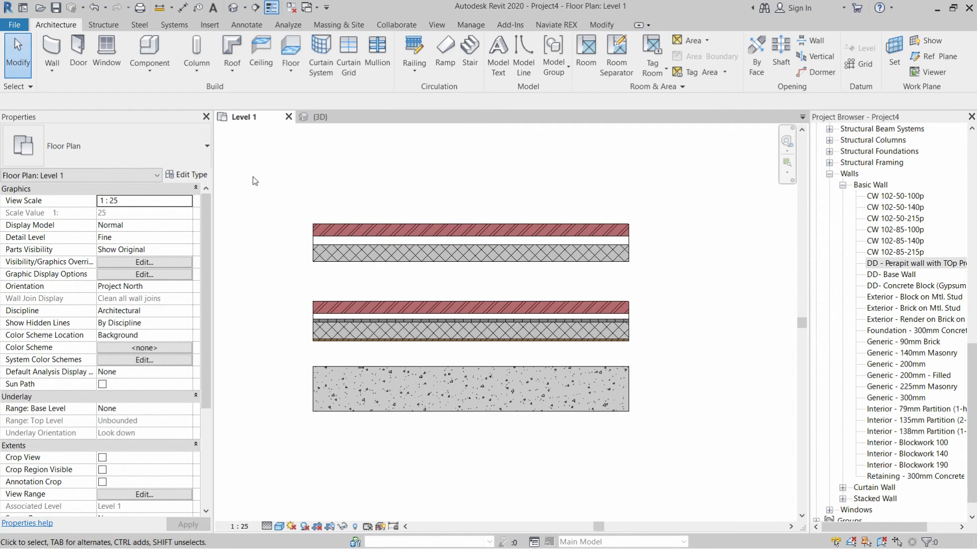
pyautogui.click(255, 8)
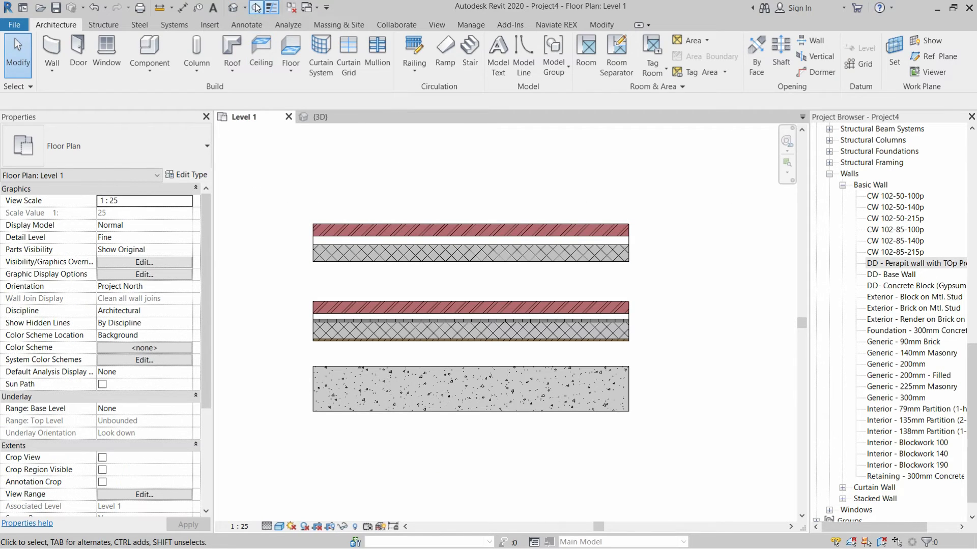
pyautogui.click(362, 159)
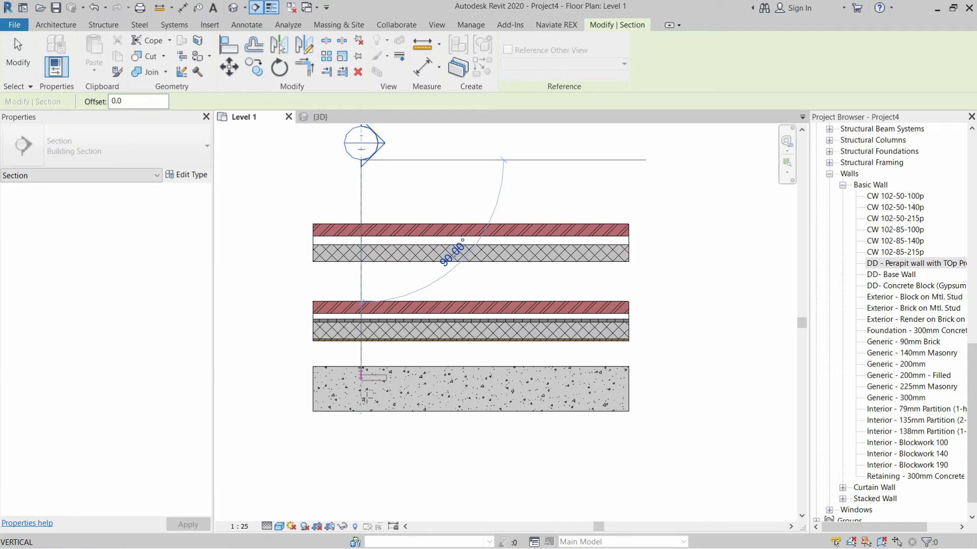
pyautogui.click(361, 456)
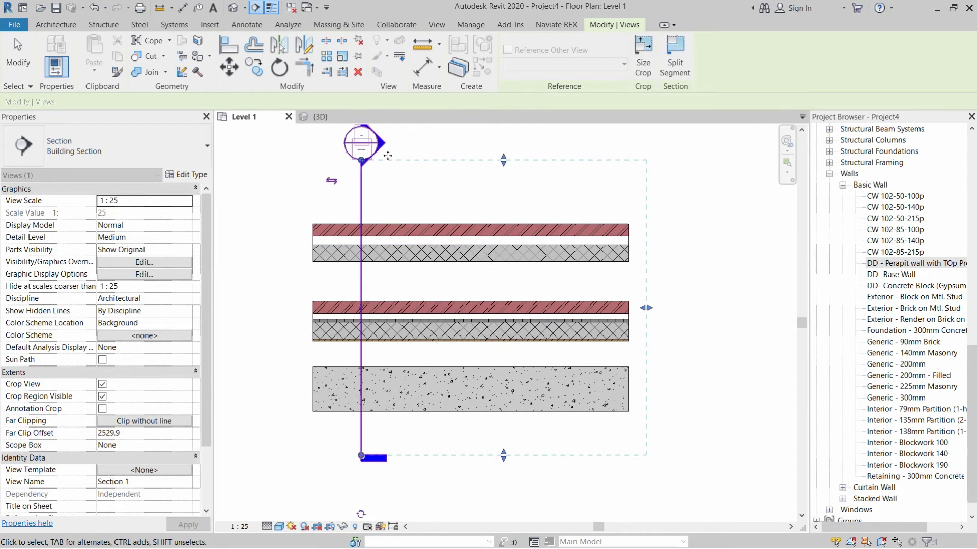
pyautogui.press('Escape')
pyautogui.doubleClick(361, 145)
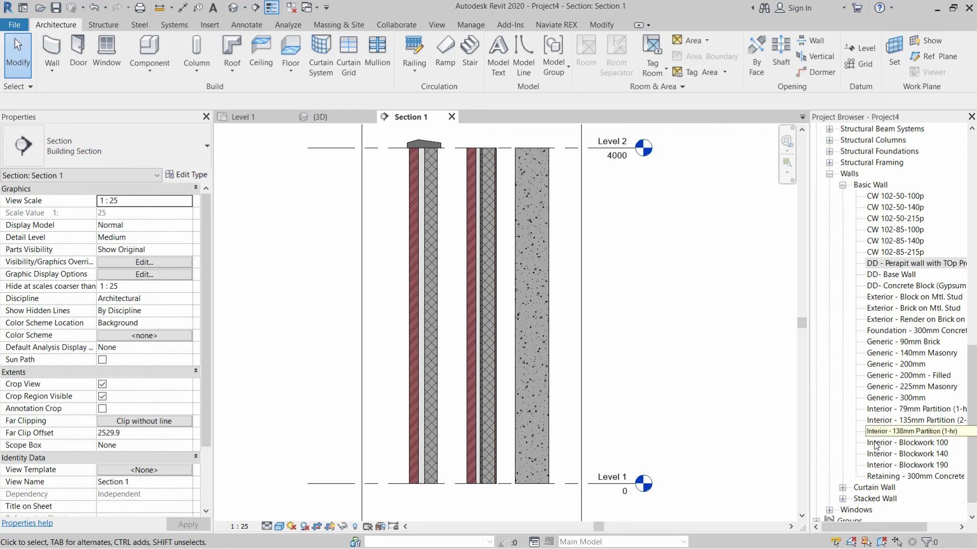
# Duplicate the stacked wall type Exterior - Brick Over Block w Metal Stud as DD - Stacked (Base CMU Perapit)
pyautogui.scroll(-1, 875, 445)
pyautogui.click(842, 476)
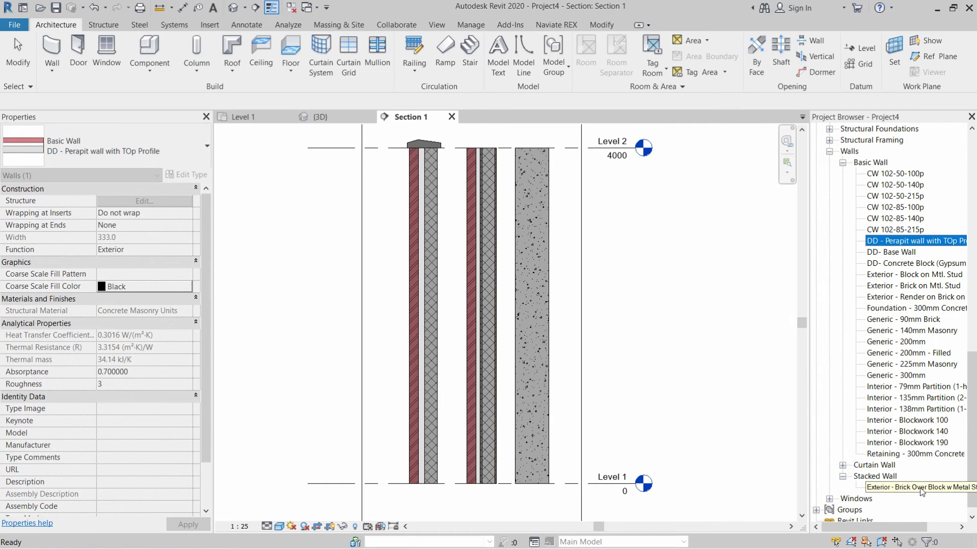
pyautogui.click(888, 488)
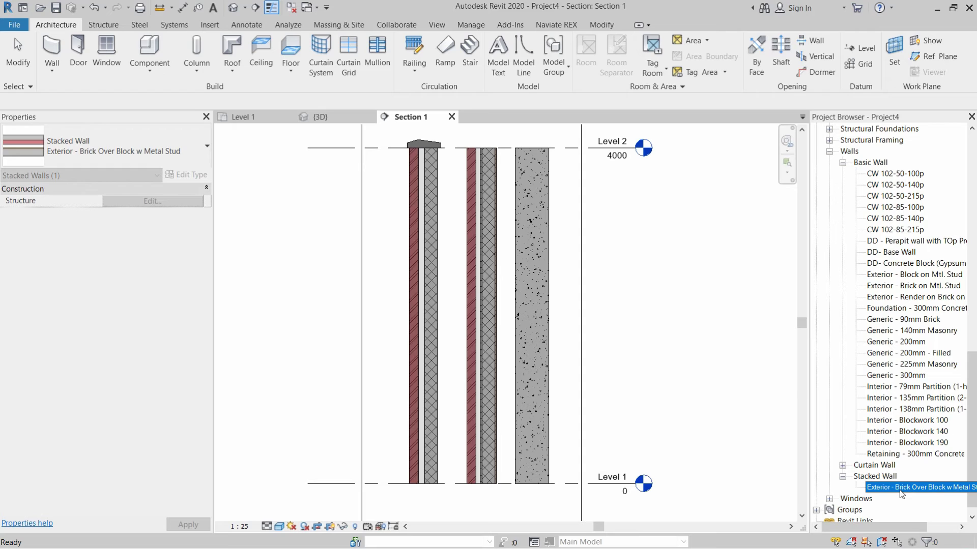
pyautogui.rightClick(882, 490)
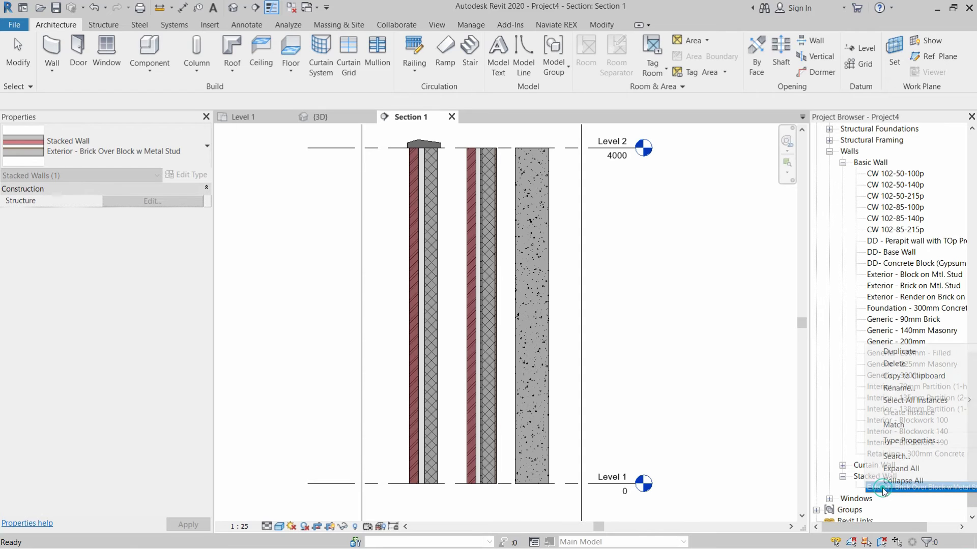
pyautogui.click(899, 441)
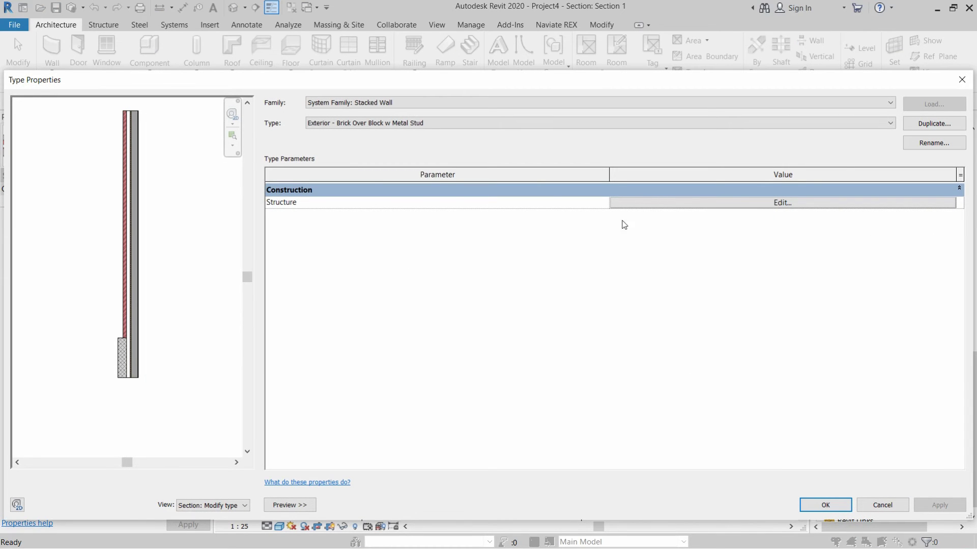
pyautogui.click(934, 124)
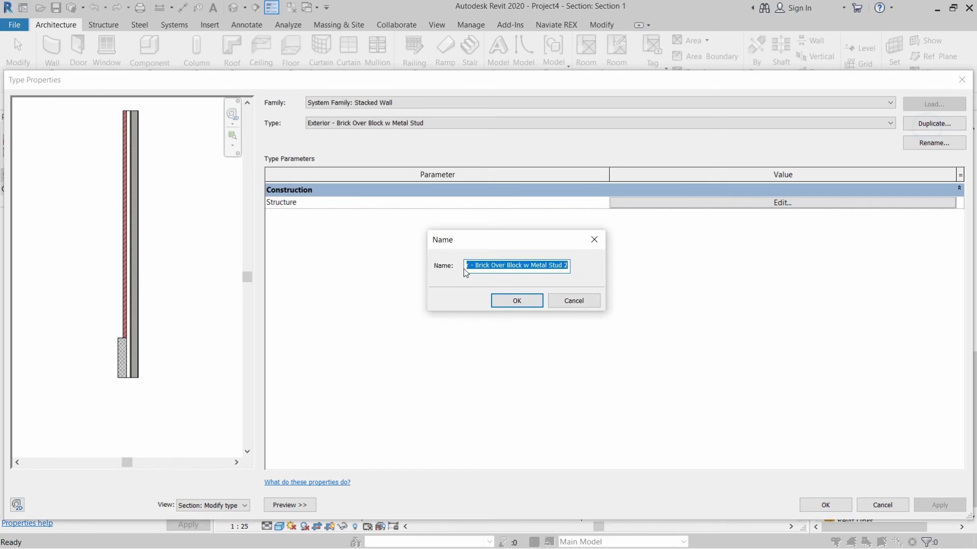
pyautogui.click(568, 265)
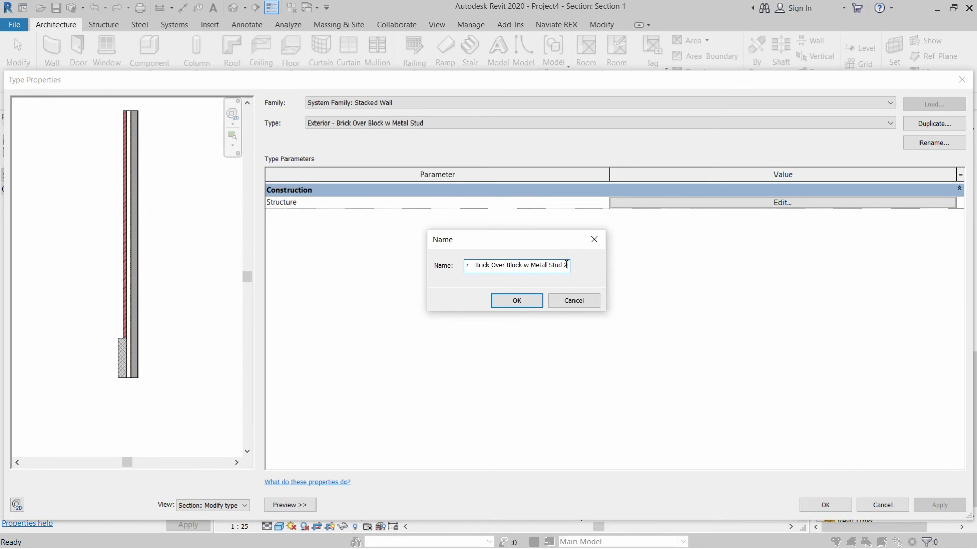
pyautogui.moveTo(566, 265); pyautogui.dragTo(435, 268)
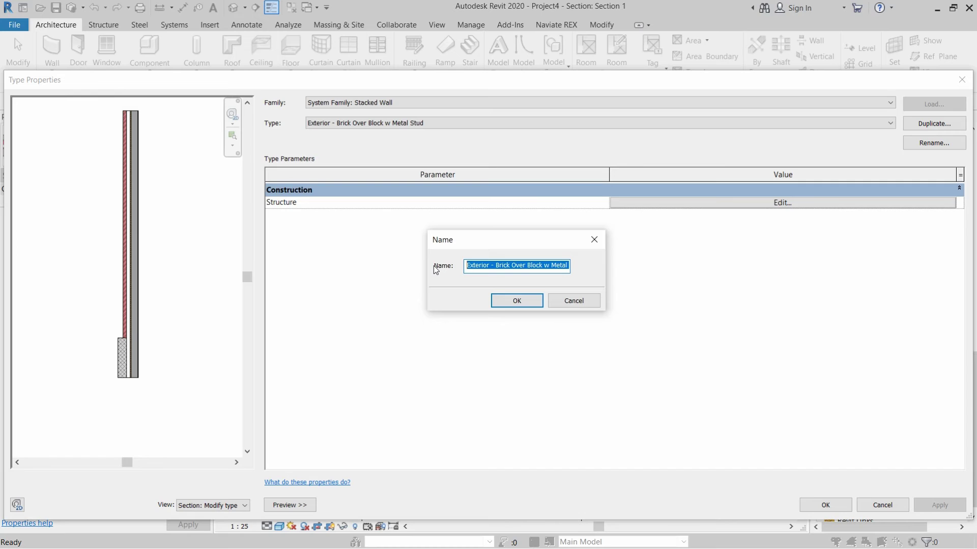
pyautogui.write('DD - St')
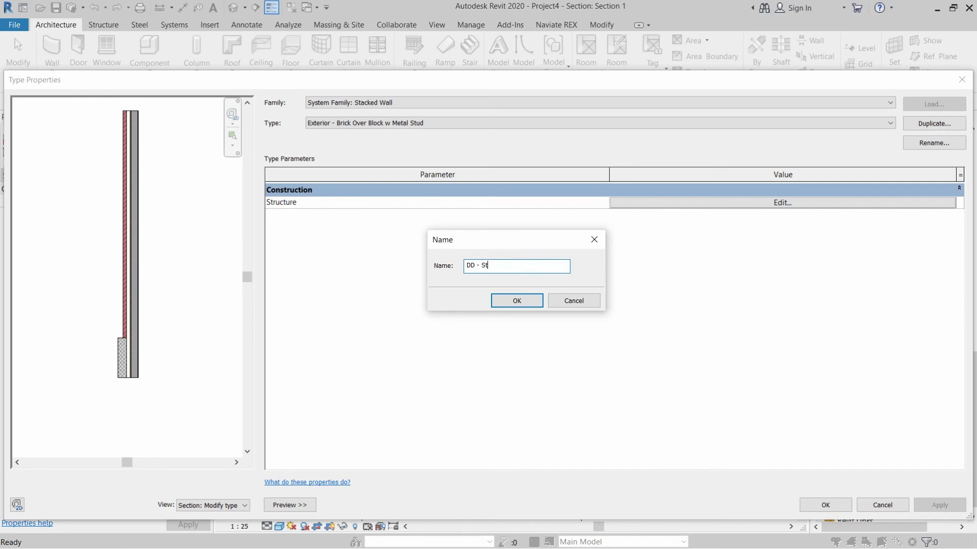
pyautogui.write('acked (Base CMU Perapit')
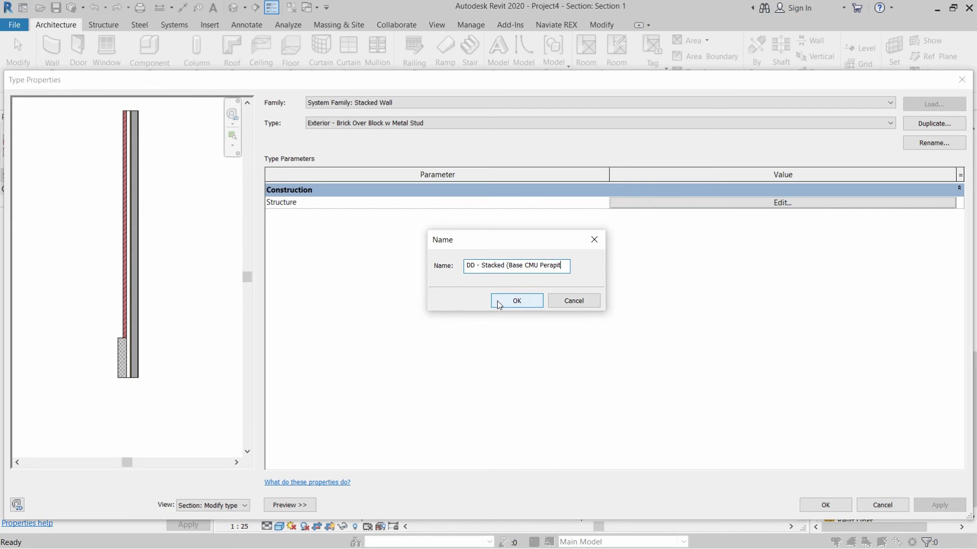
pyautogui.write(')')
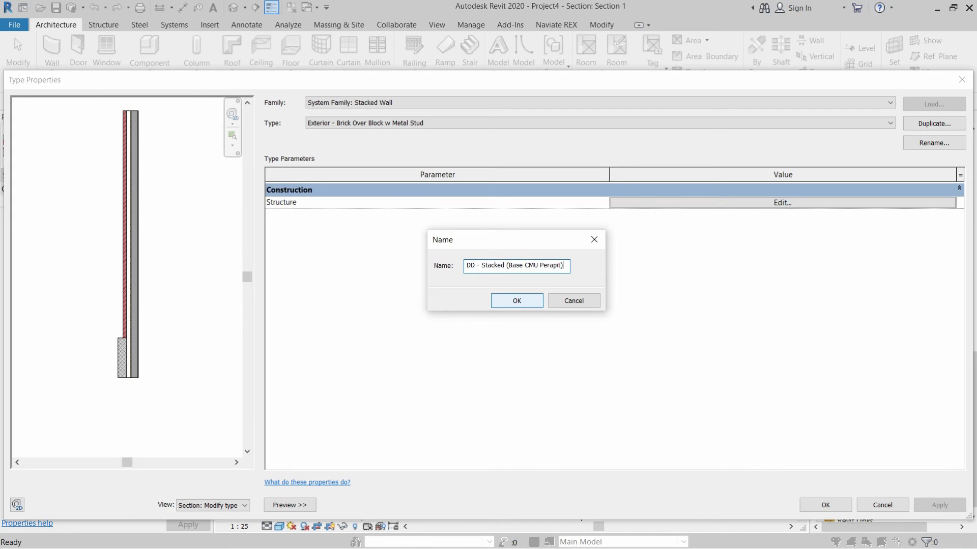
pyautogui.click(501, 303)
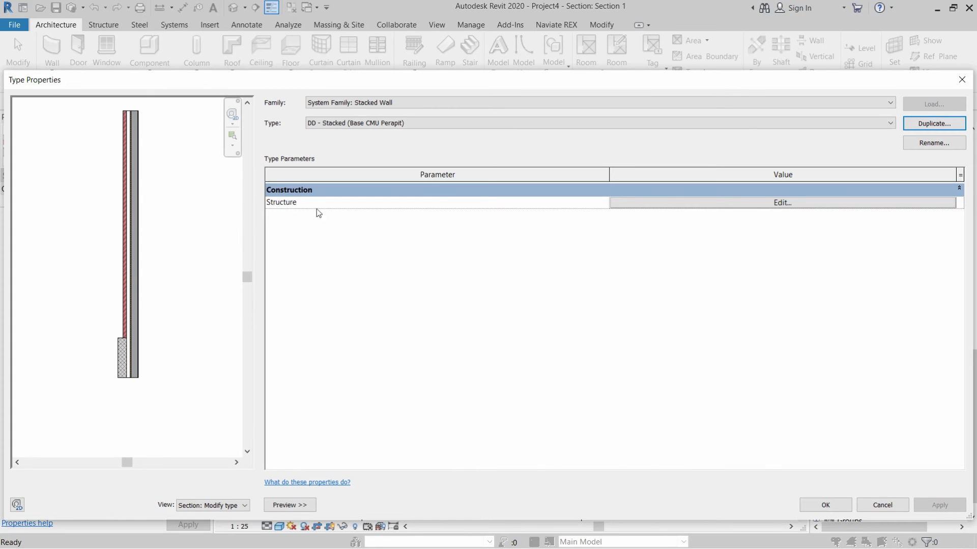
# Insert a new uppermost wall in the stacked wall's structure and assign it the type DD - Perapit wall with TOp Profile
pyautogui.click(783, 203)
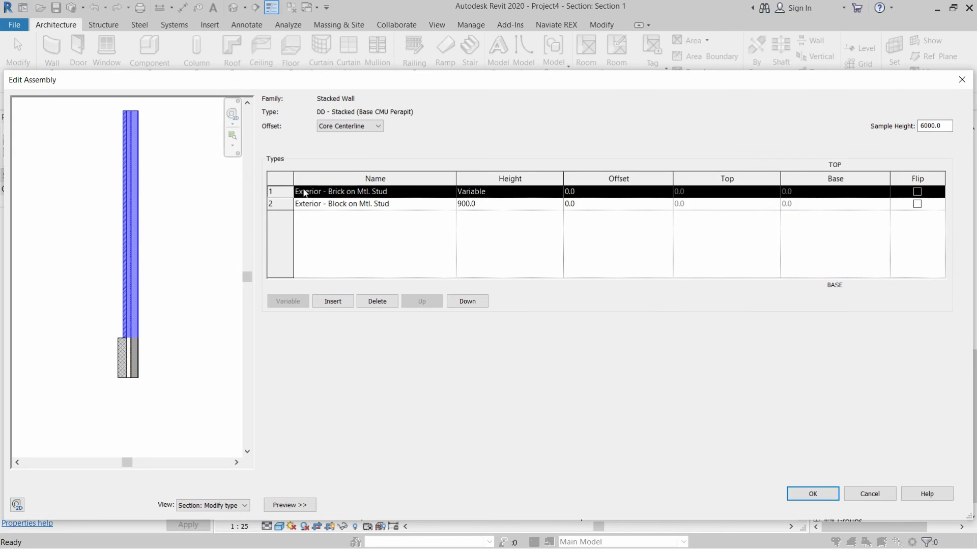
pyautogui.click(328, 304)
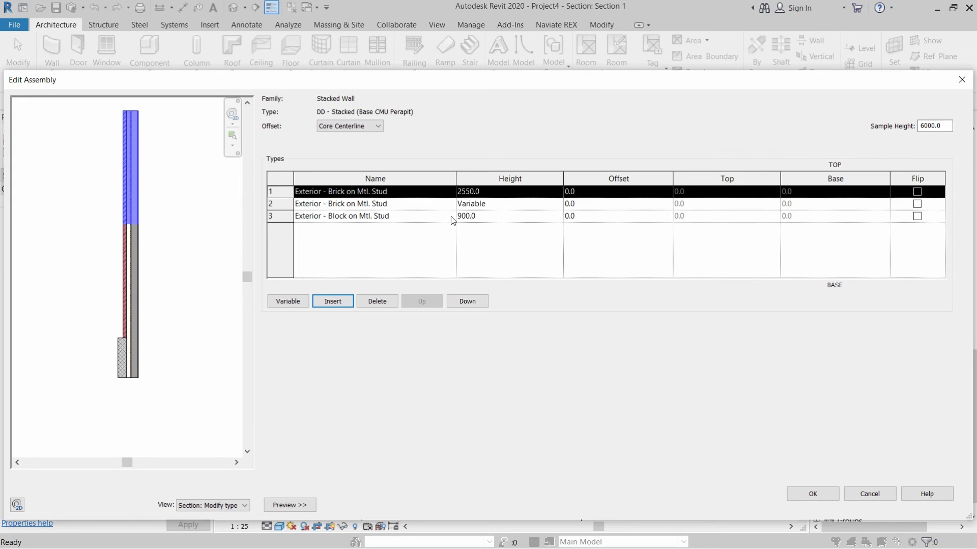
pyautogui.click(451, 191)
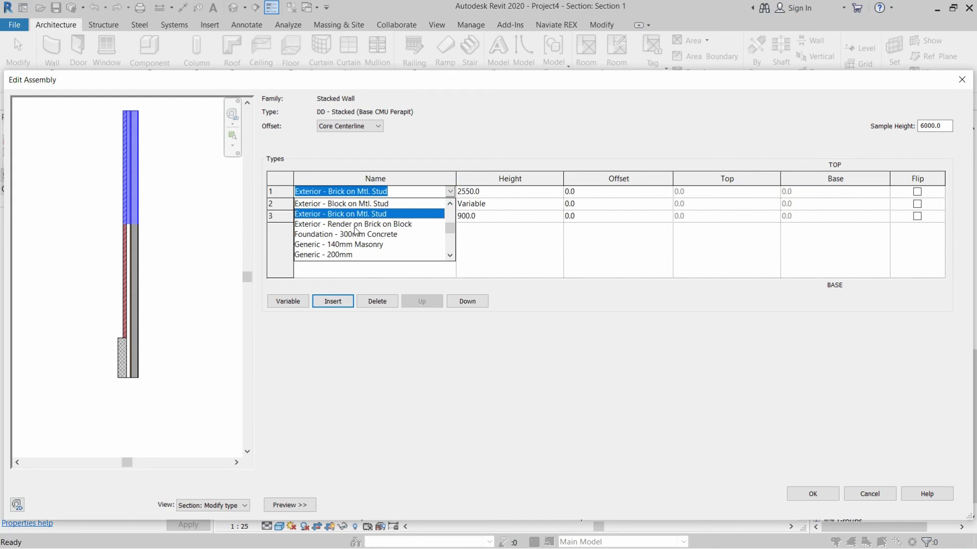
pyautogui.scroll(-2, 358, 234)
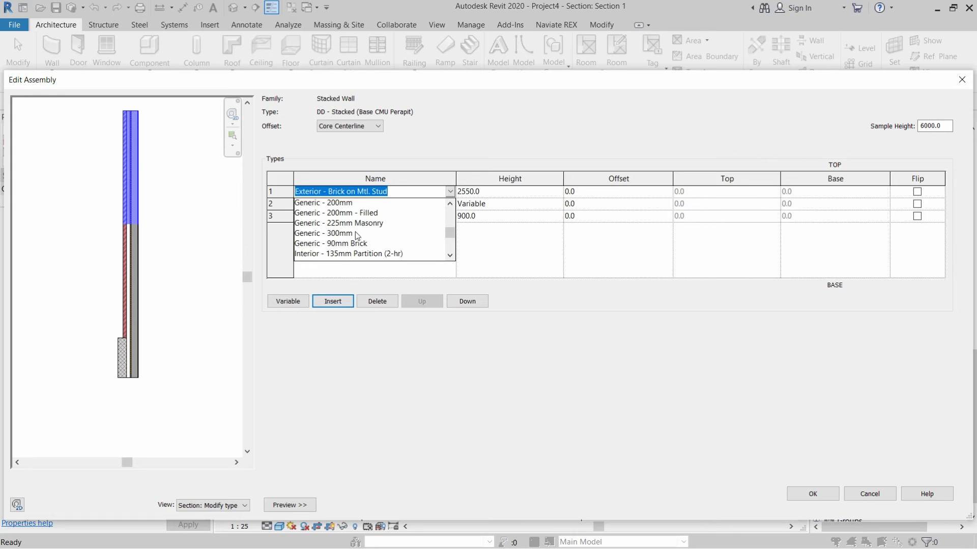
pyautogui.scroll(3, 360, 234)
pyautogui.scroll(1, 358, 233)
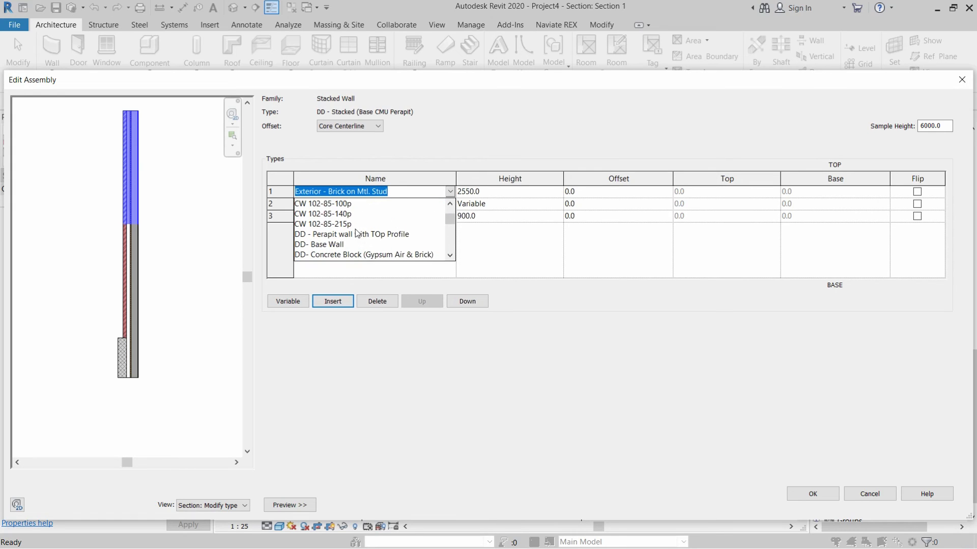
pyautogui.click(359, 234)
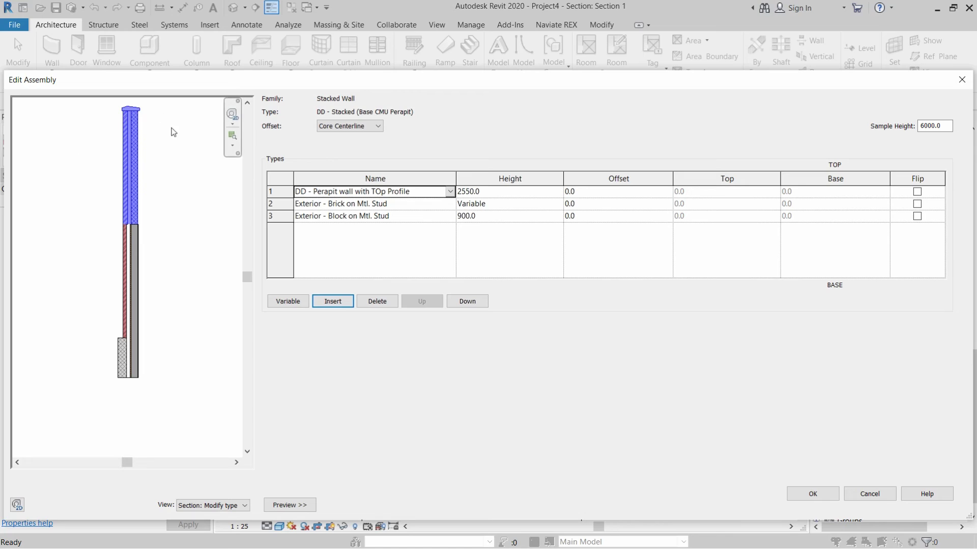
# Set the stack's middle wall to DD- Concrete Block (Gypsum Air & Brick) and its lowest wall to DD- Base Wall
pyautogui.click(452, 204)
pyautogui.click(451, 203)
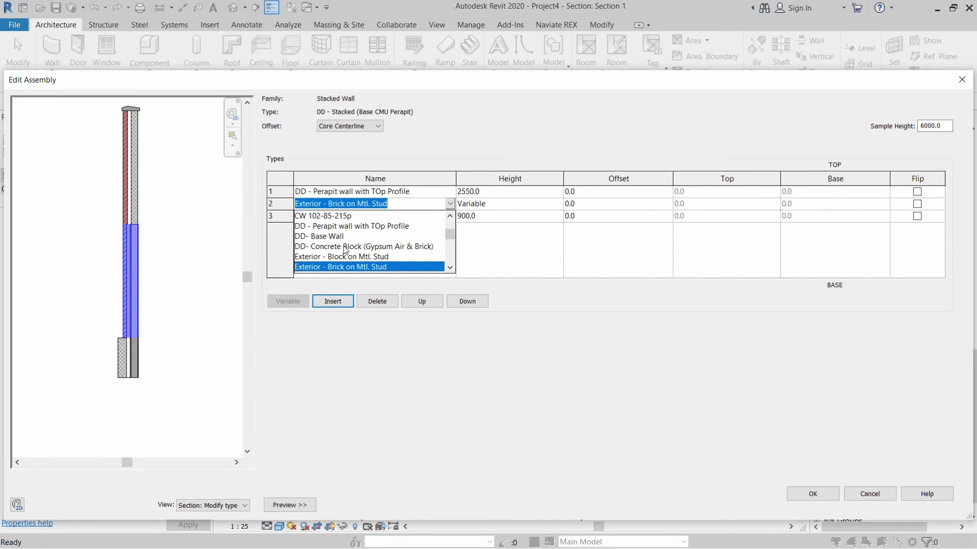
pyautogui.click(407, 247)
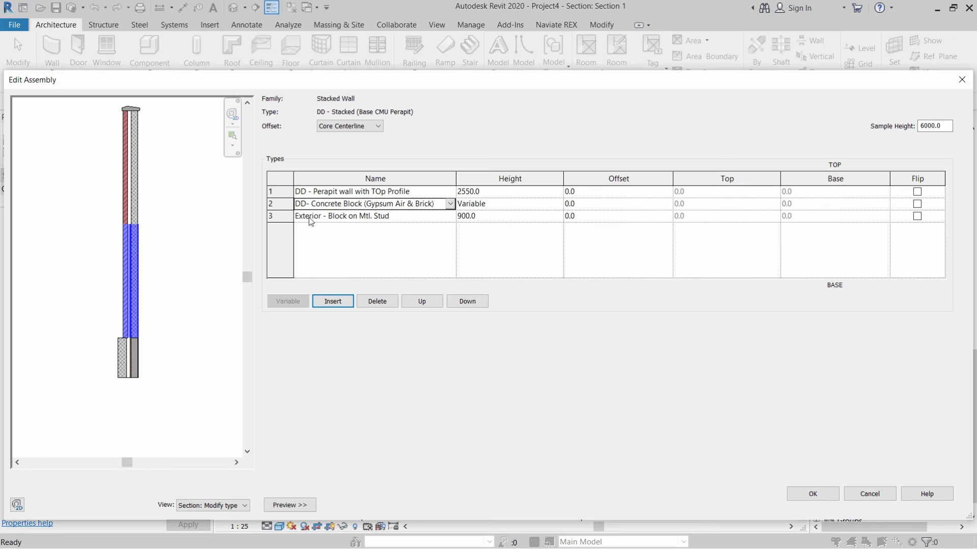
pyautogui.click(451, 218)
pyautogui.click(449, 215)
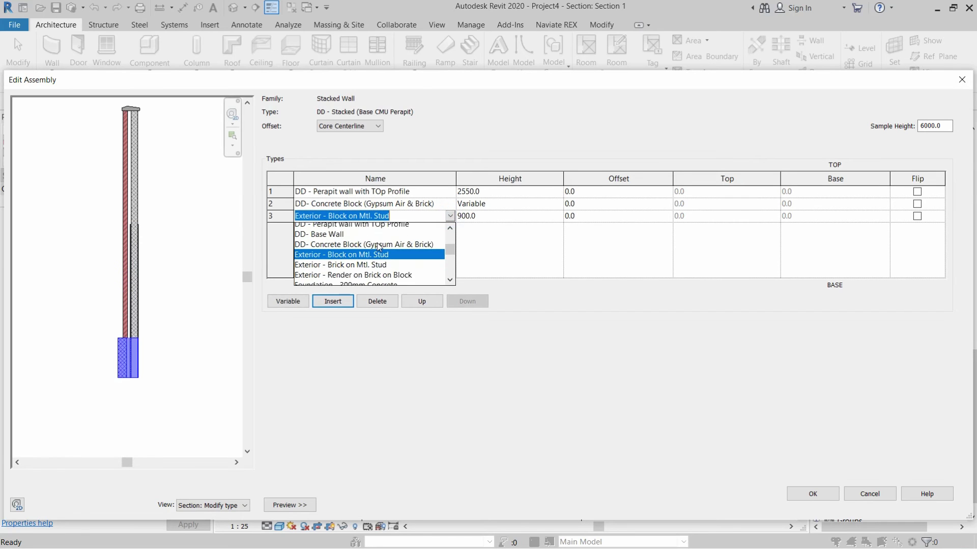
pyautogui.click(329, 229)
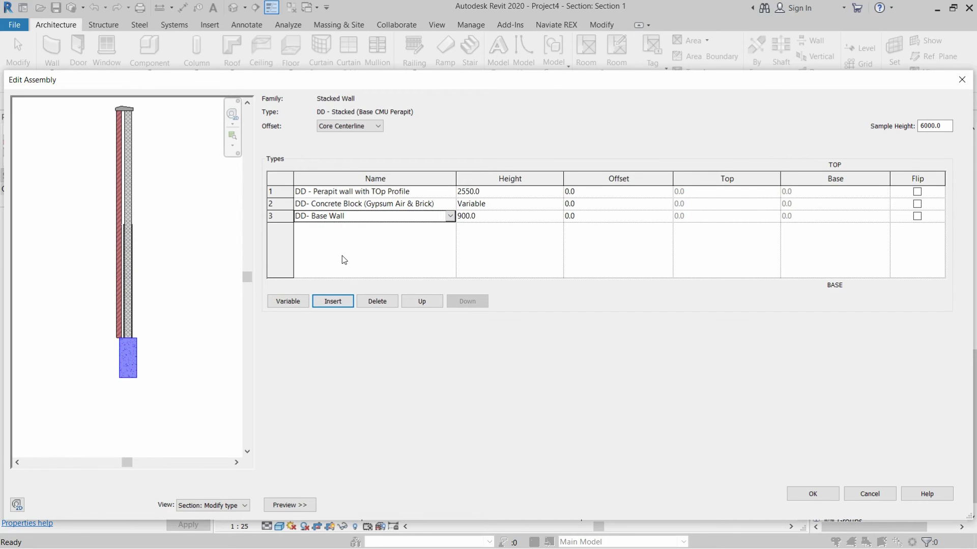
# Inspect the joints between the stacked walls in the preview and set the assembly's offset to Finish Face: Exterior
pyautogui.click(233, 136)
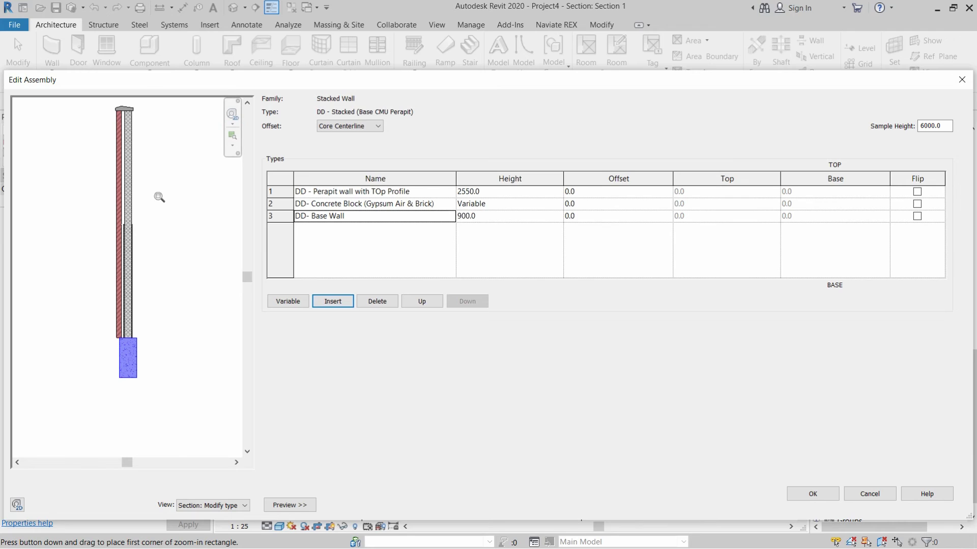
pyautogui.moveTo(152, 192); pyautogui.dragTo(90, 252)
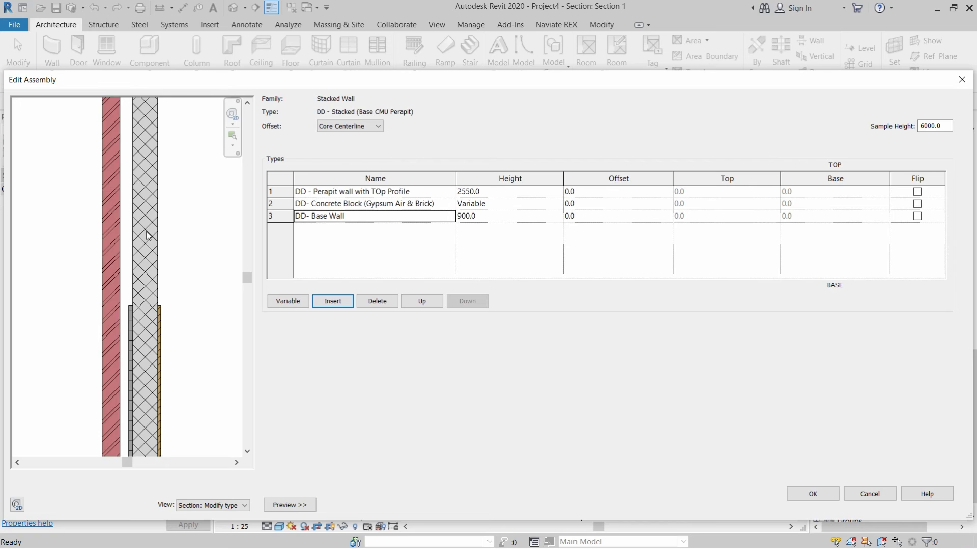
pyautogui.scroll(-6, 147, 235)
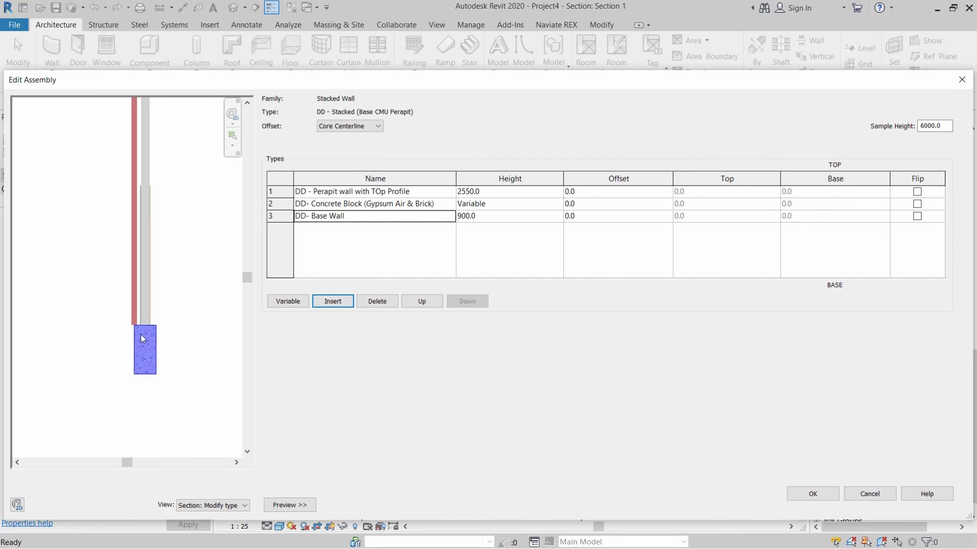
pyautogui.scroll(6, 153, 329)
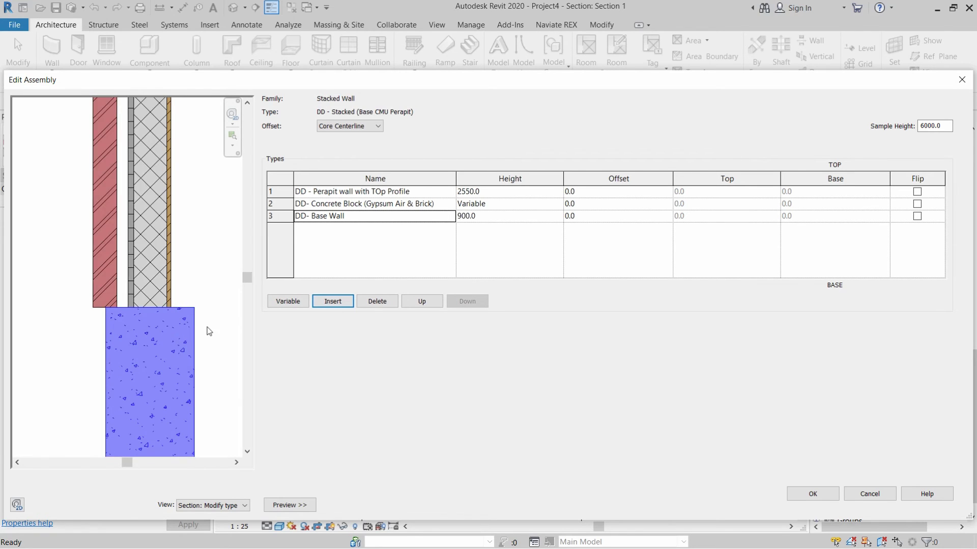
pyautogui.scroll(1, 206, 330)
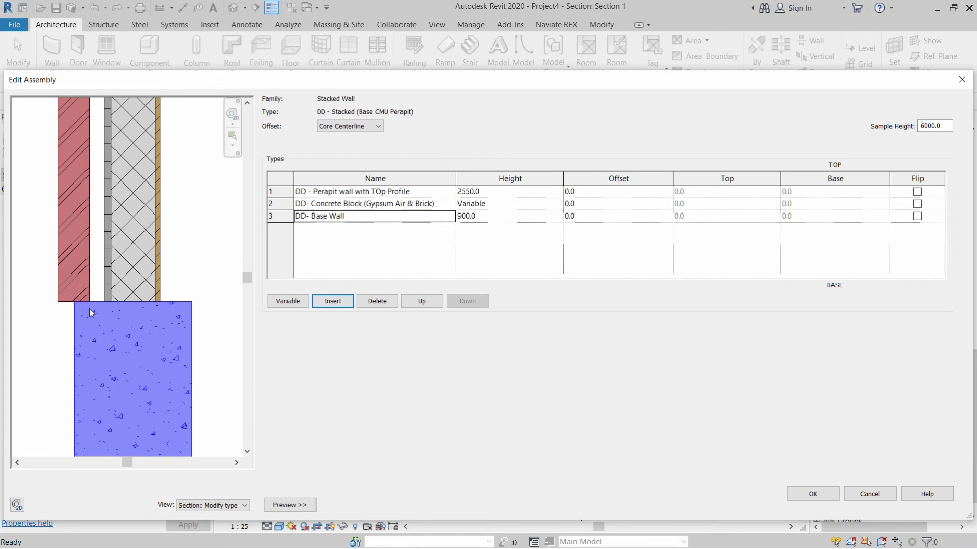
pyautogui.scroll(-1, 132, 307)
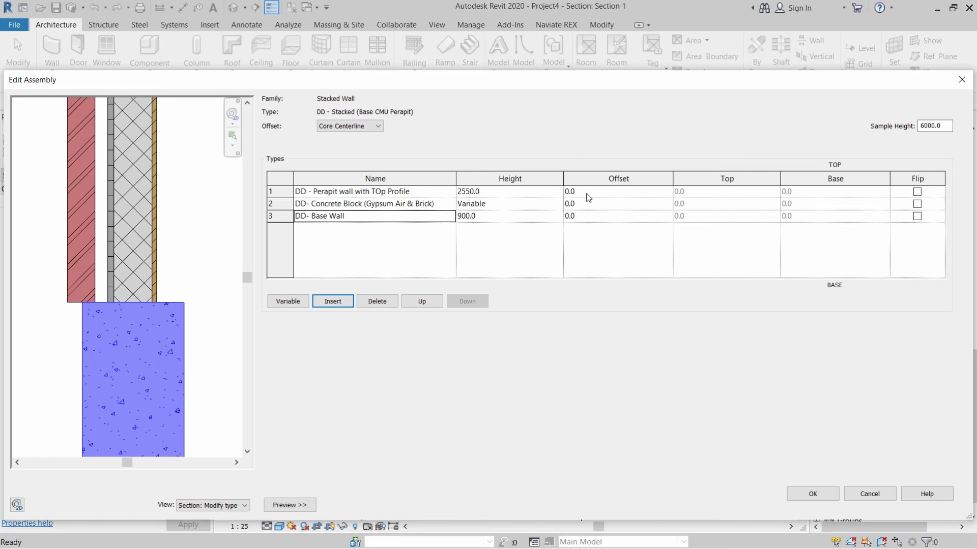
pyautogui.click(348, 127)
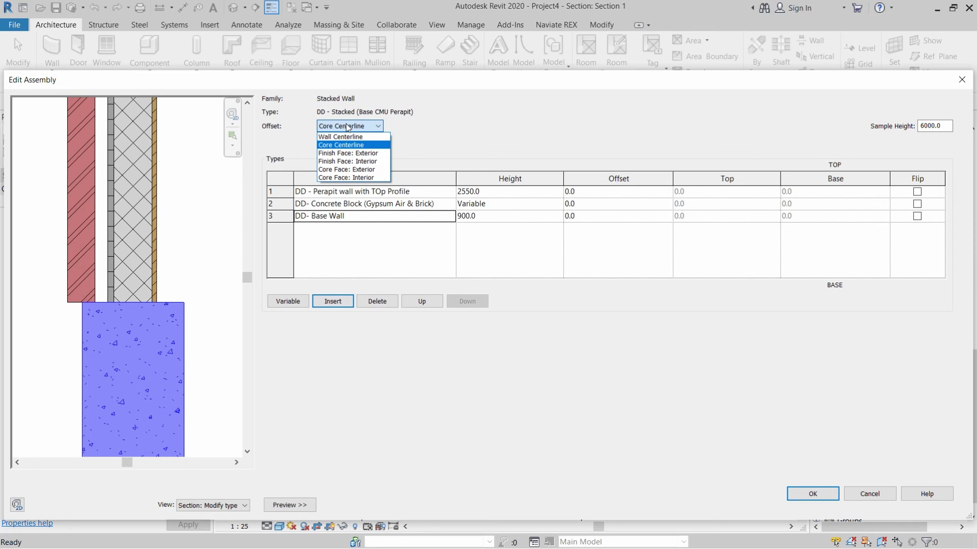
pyautogui.click(346, 153)
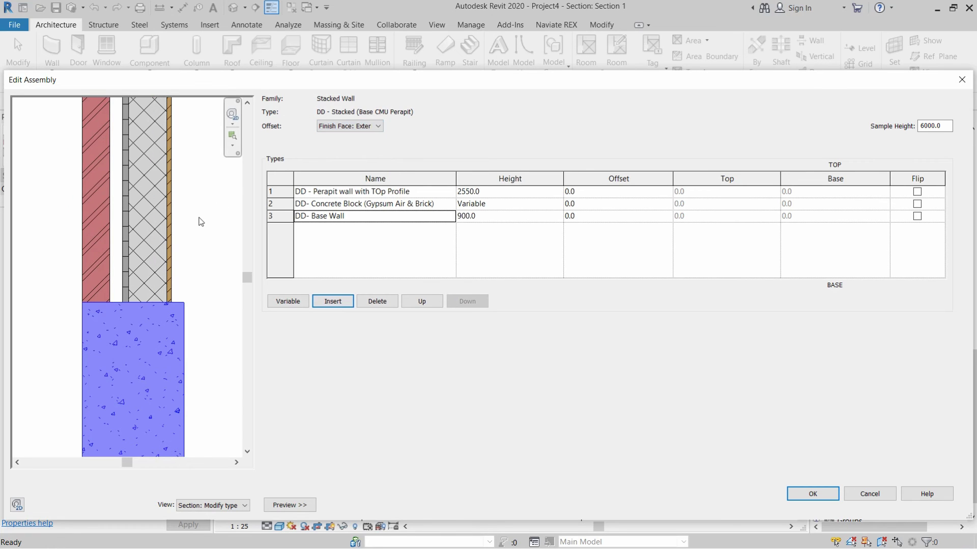
pyautogui.scroll(-5, 201, 222)
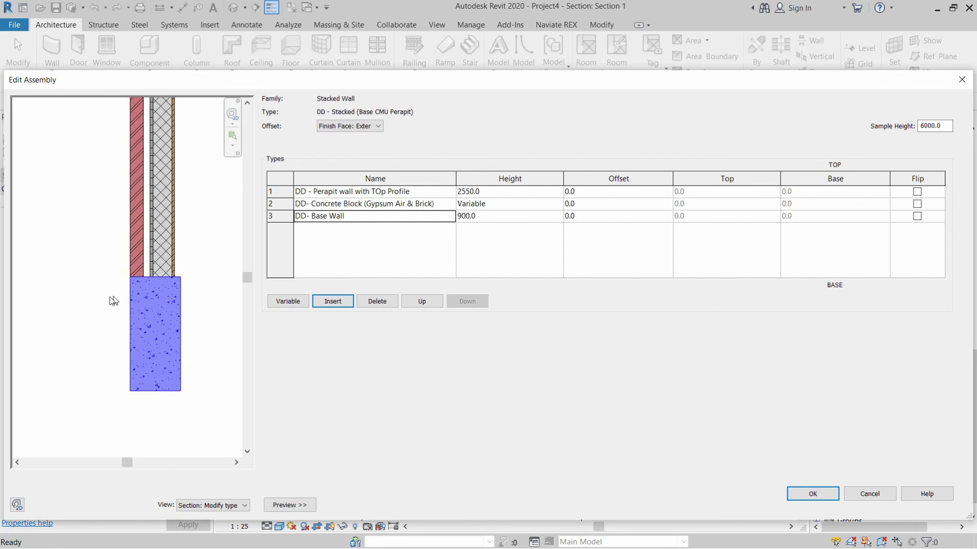
# Try making the parapet wall the variable-height part of the stack, and return the variable height to the concrete block wall
pyautogui.scroll(-3, 118, 379)
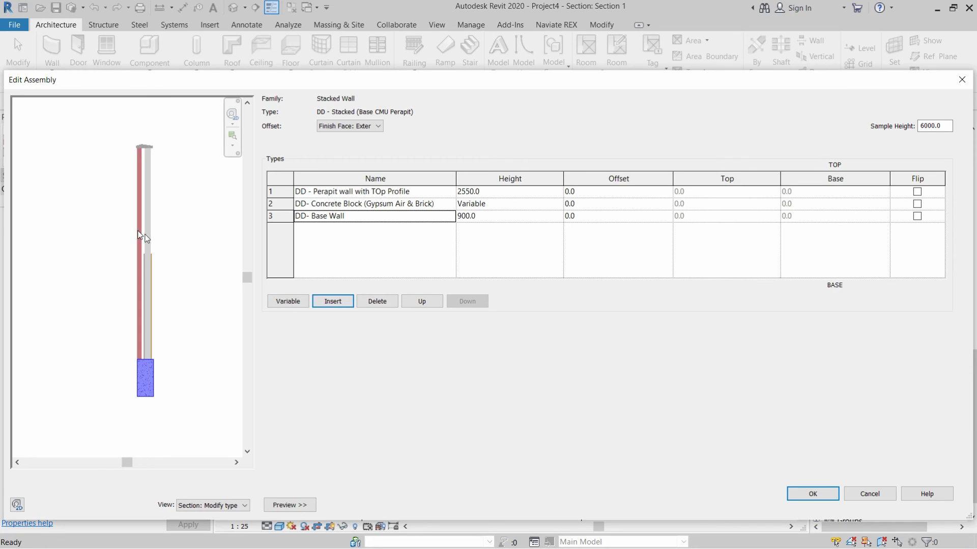
pyautogui.scroll(1, 201, 260)
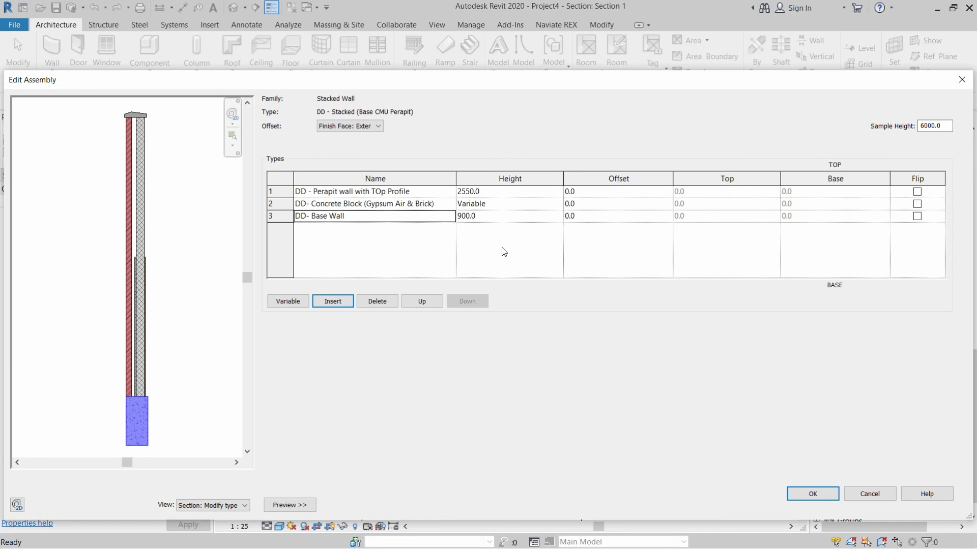
pyautogui.click(479, 192)
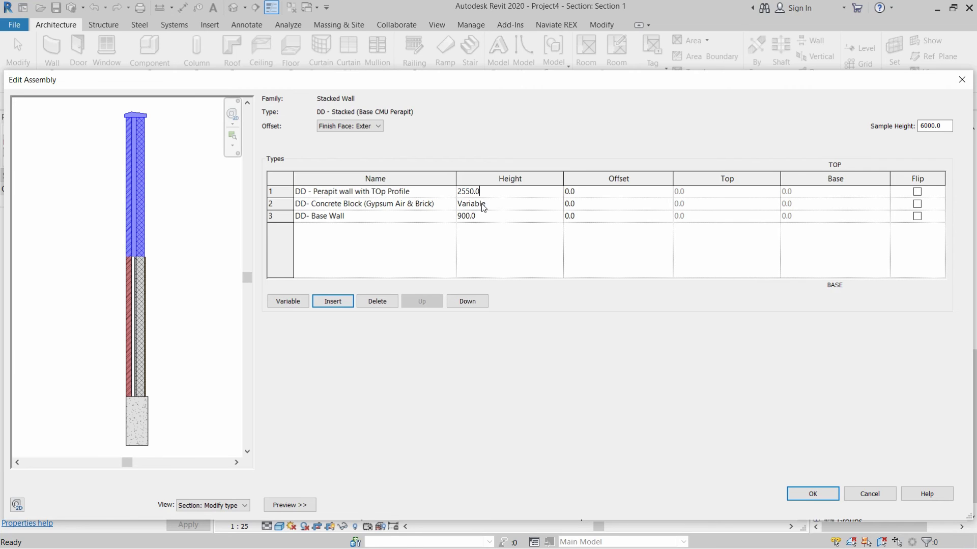
pyautogui.click(384, 193)
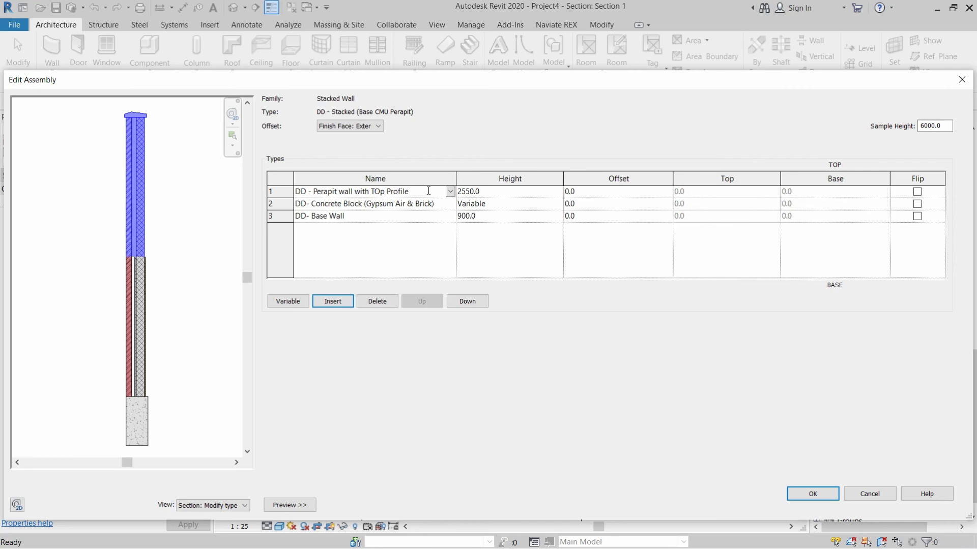
pyautogui.click(285, 302)
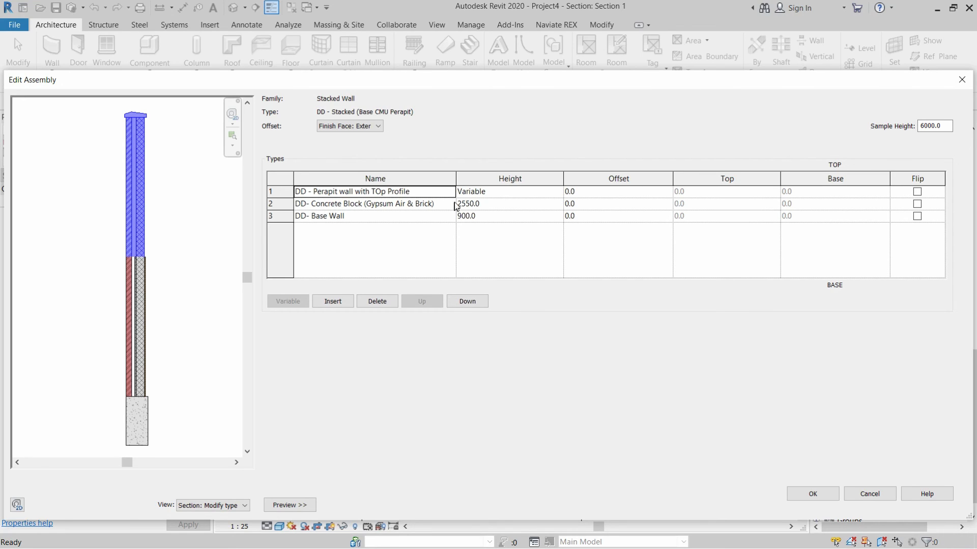
pyautogui.click(487, 204)
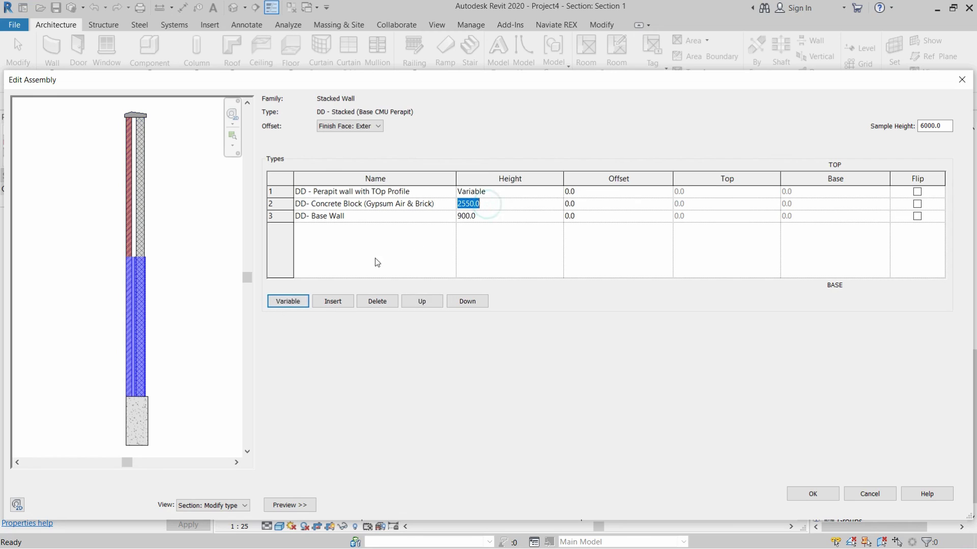
pyautogui.click(288, 301)
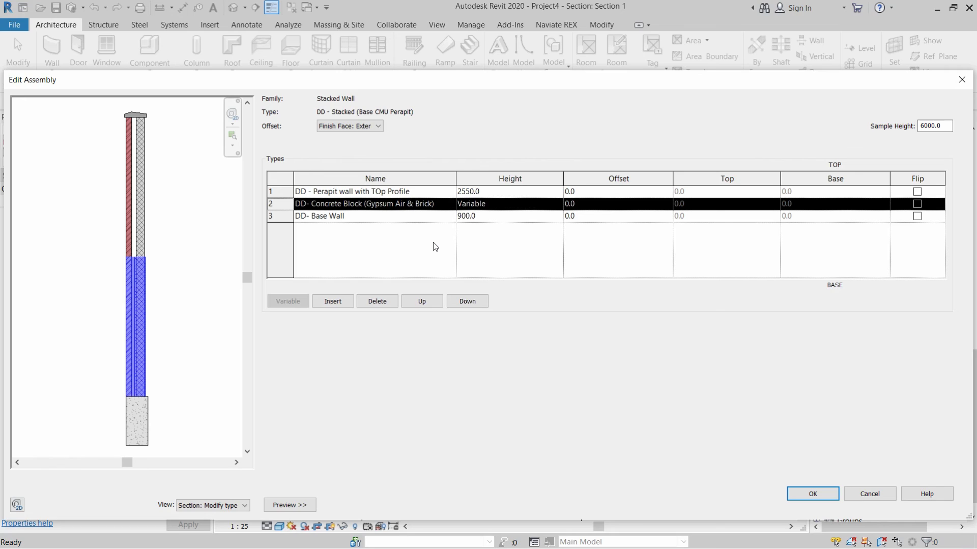
# Set the parapet wall's height to 750 and the base wall's height to 850, and accept the stacked wall type
pyautogui.click(498, 191)
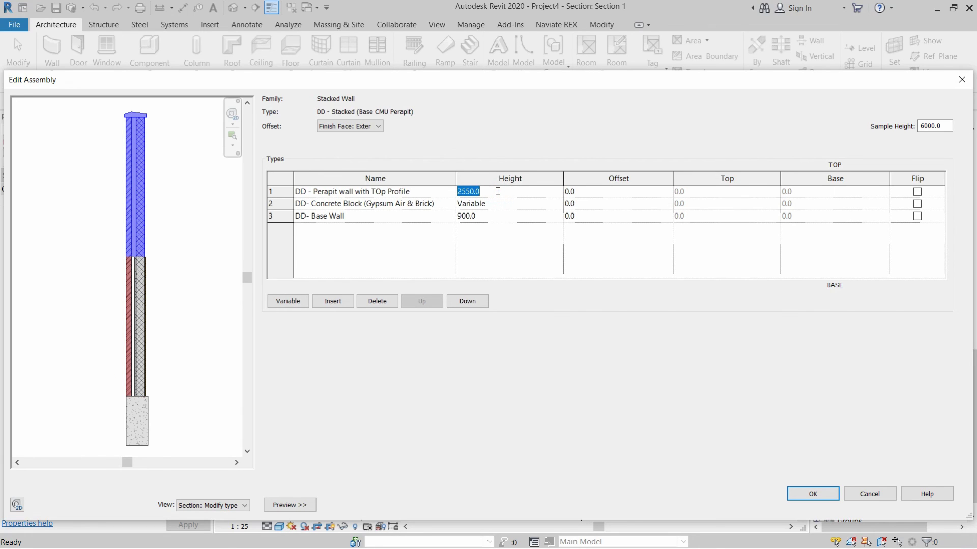
pyautogui.write('750')
pyautogui.click(497, 214)
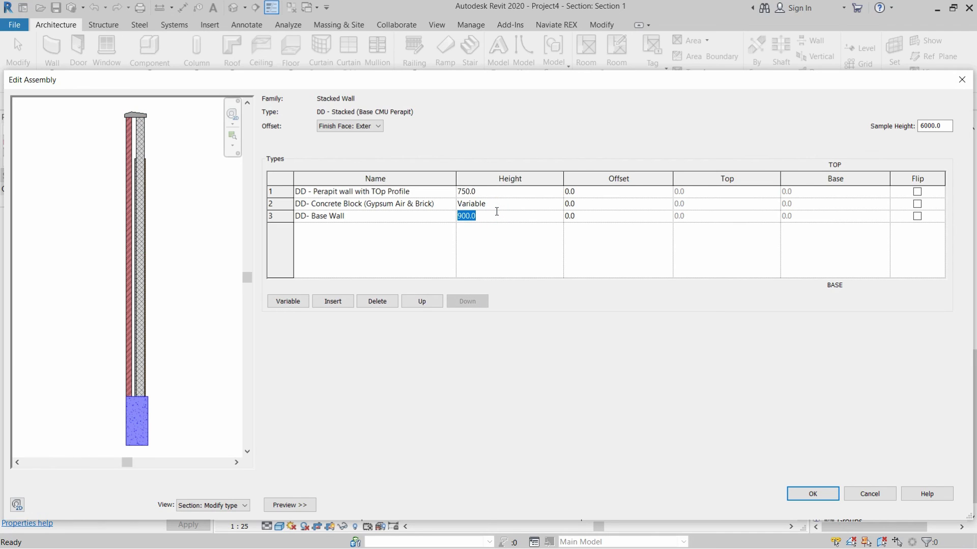
pyautogui.write('850')
pyautogui.click(503, 192)
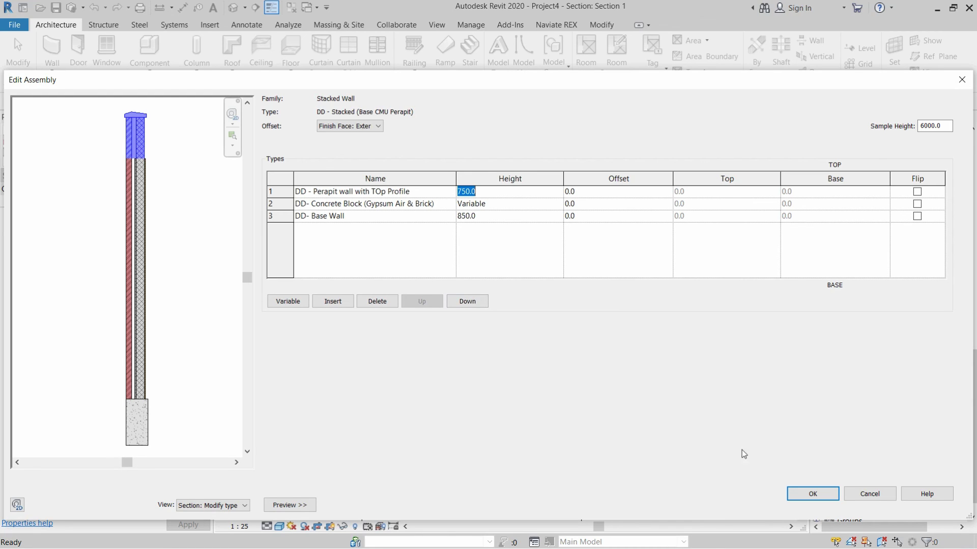
pyautogui.click(806, 495)
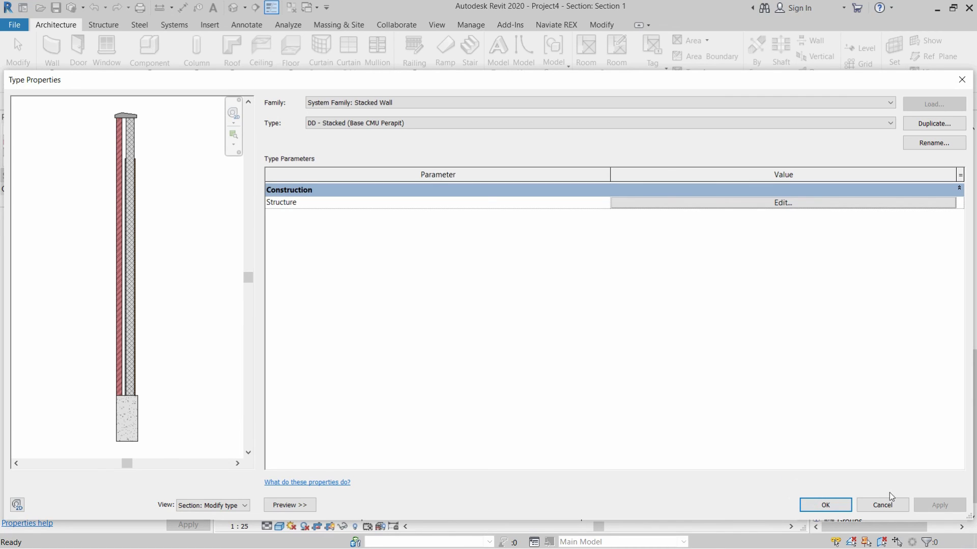
pyautogui.click(834, 507)
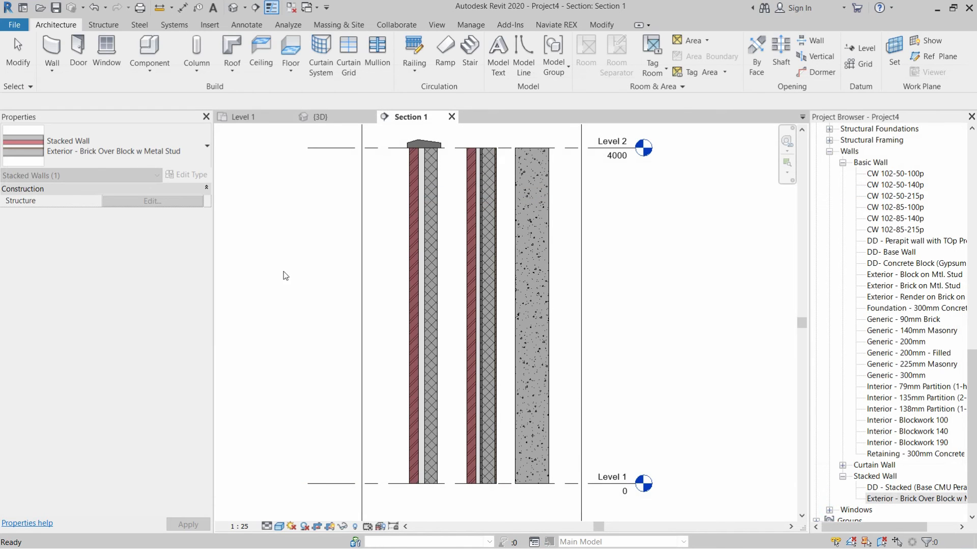
# Widen the project browser to show full type names and select DD - Stacked (Base CMU Perapit) under Stacked Wall
pyautogui.scroll(-1, 487, 308)
pyautogui.scroll(-2, 873, 487)
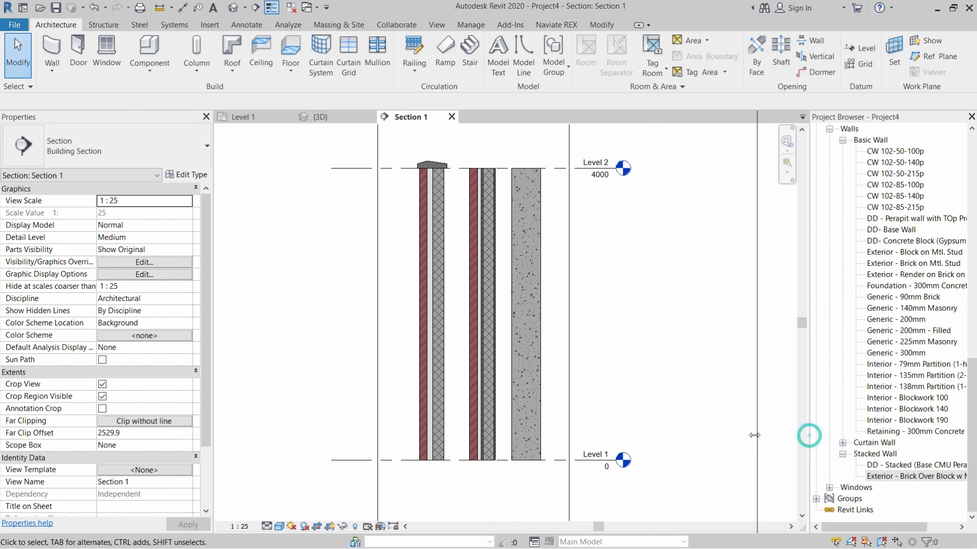
pyautogui.moveTo(808, 436); pyautogui.dragTo(745, 435)
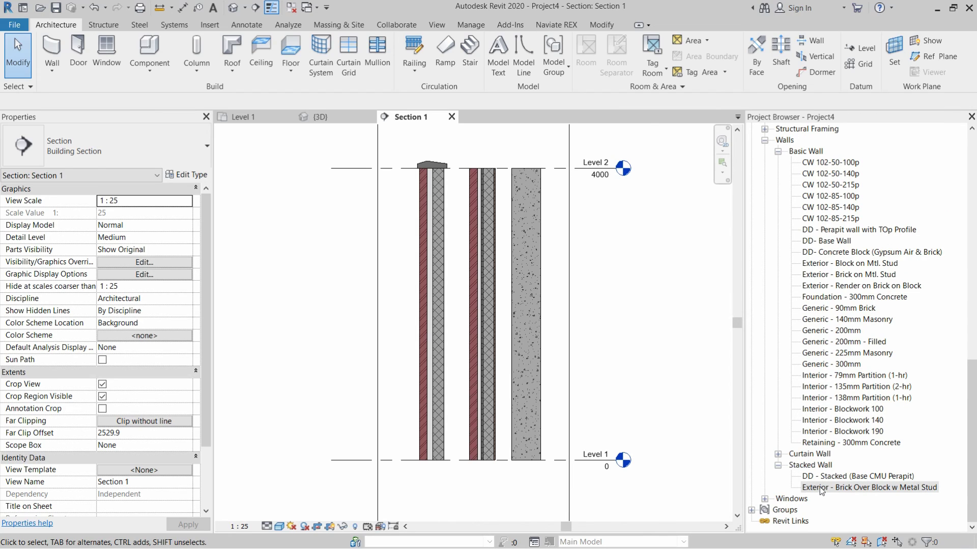
pyautogui.click(813, 477)
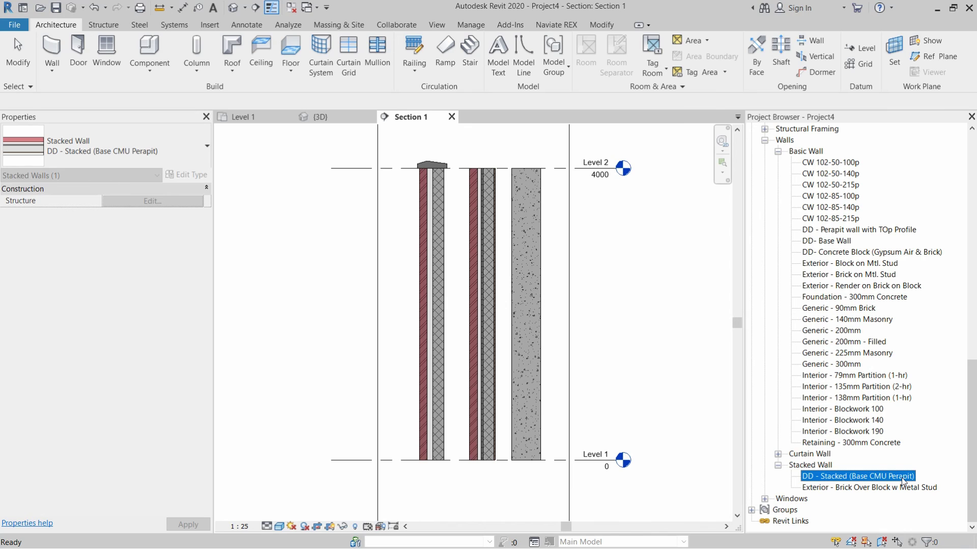
pyautogui.scroll(-4, 458, 371)
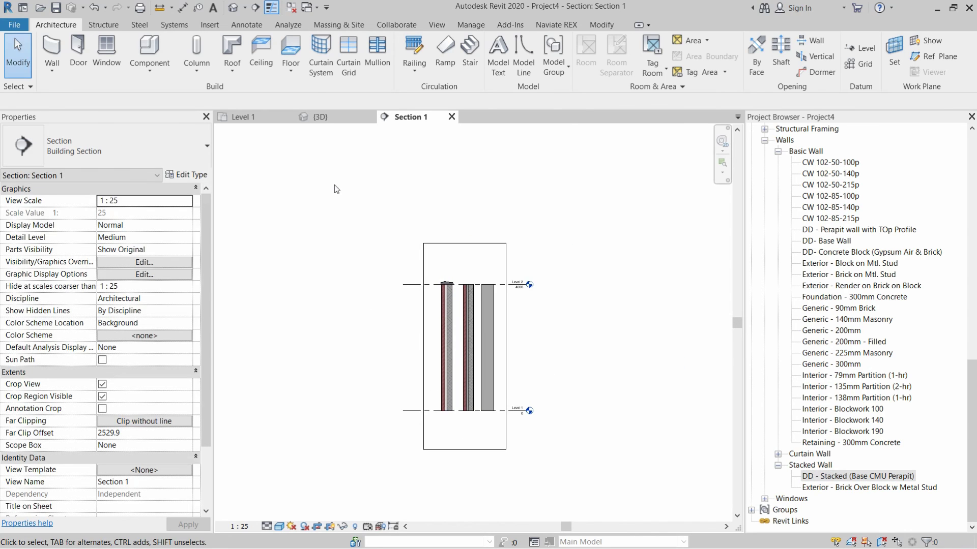
# Draw a DD - Stacked (Base CMU Perapit) wall about 2800 mm long in the Level 1 plan, parallel to and above the existing walls
pyautogui.click(261, 116)
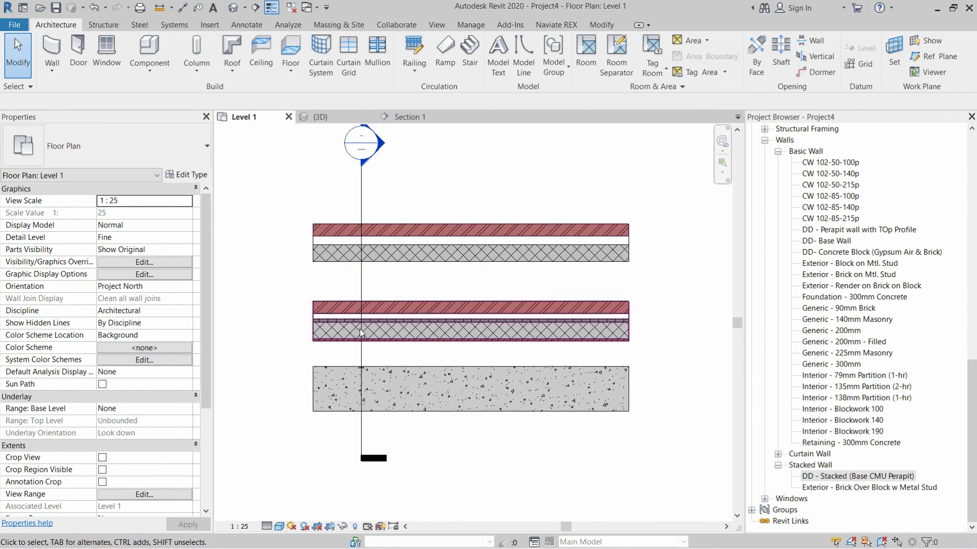
pyautogui.scroll(-2, 425, 408)
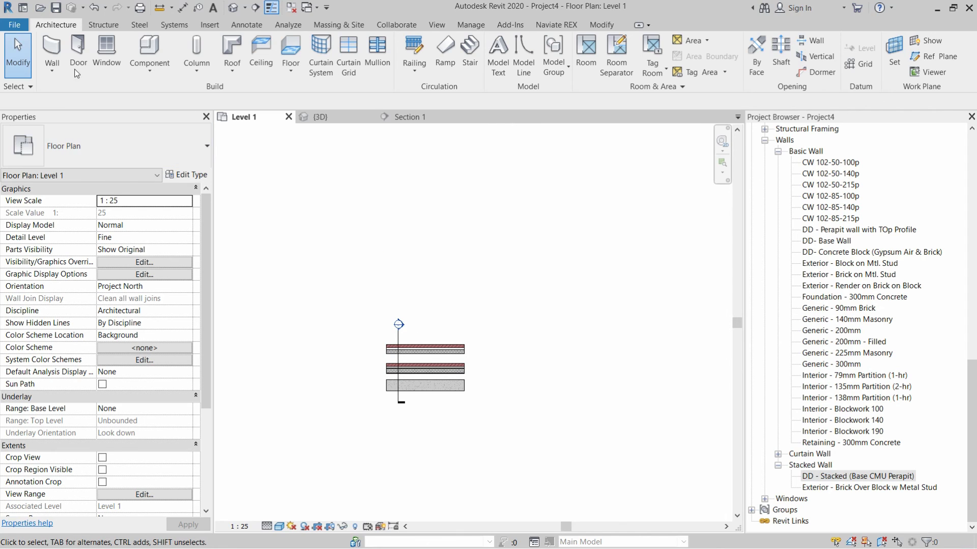
pyautogui.click(53, 55)
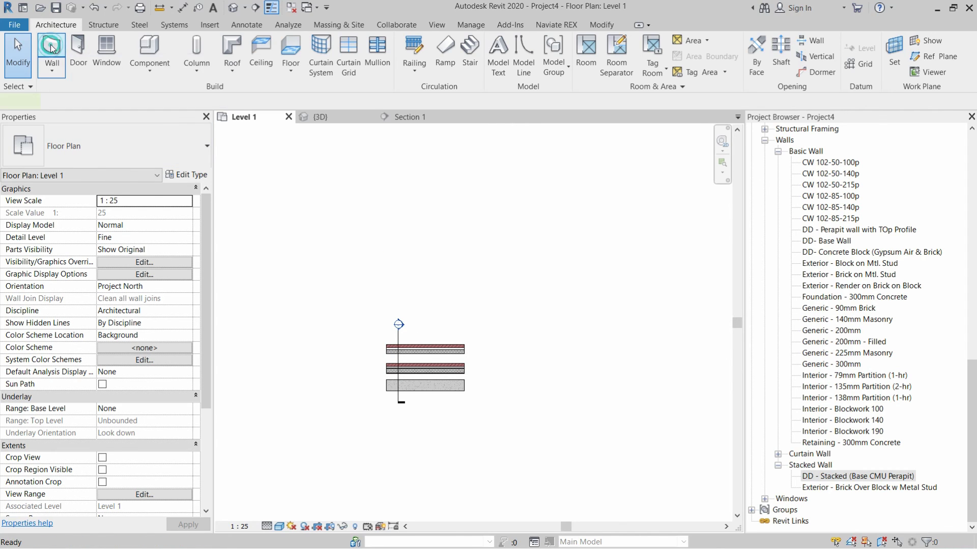
pyautogui.click(75, 150)
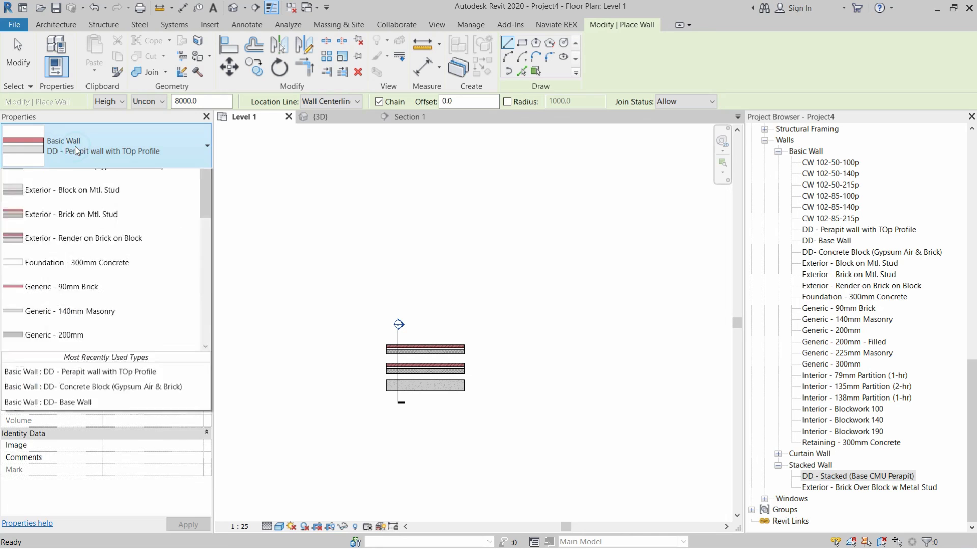
pyautogui.scroll(-6, 89, 321)
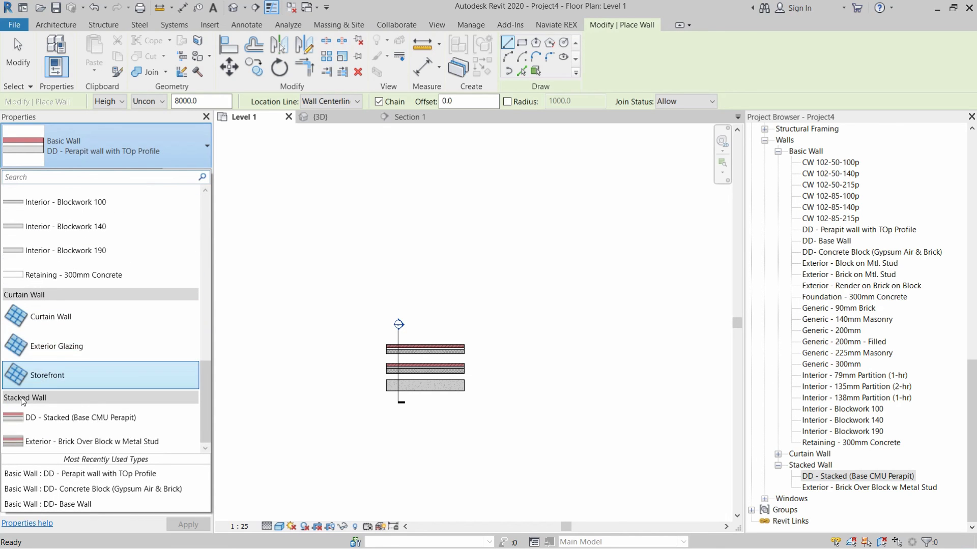
pyautogui.click(51, 422)
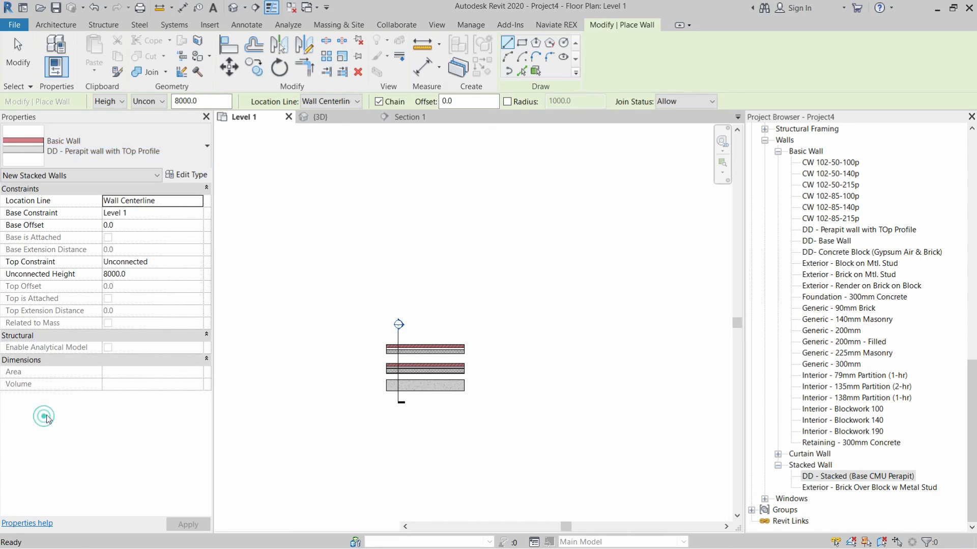
pyautogui.click(386, 277)
pyautogui.click(465, 278)
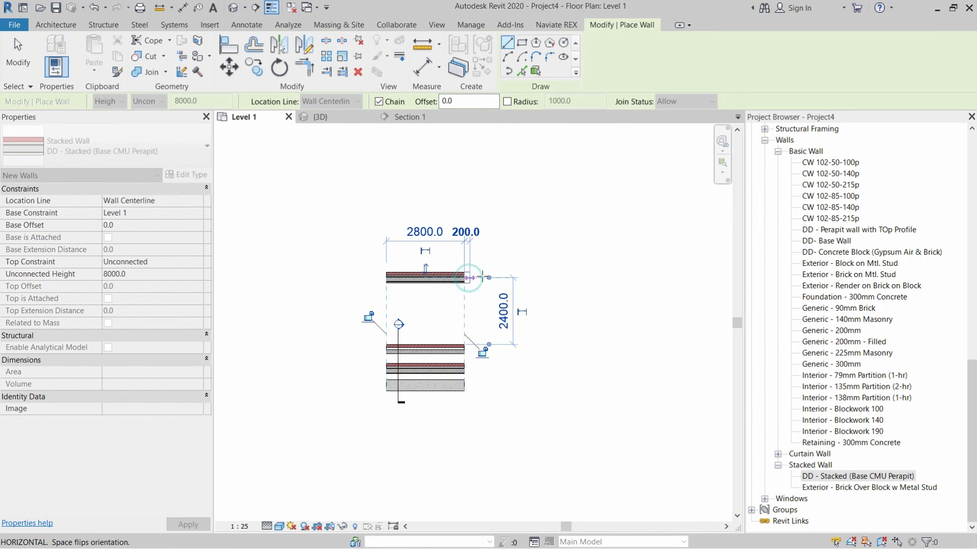
pyautogui.press('Escape')
pyautogui.press('Escape')
pyautogui.scroll(5, 447, 276)
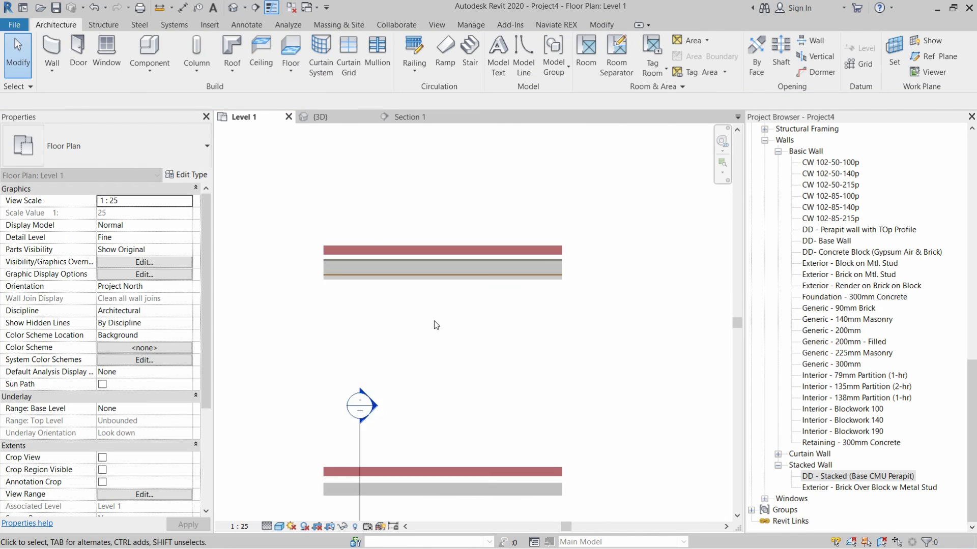
# In the 3D view, set the new stacked wall's top constraint to Up to level: Level 2
pyautogui.click(332, 119)
pyautogui.scroll(-5, 356, 338)
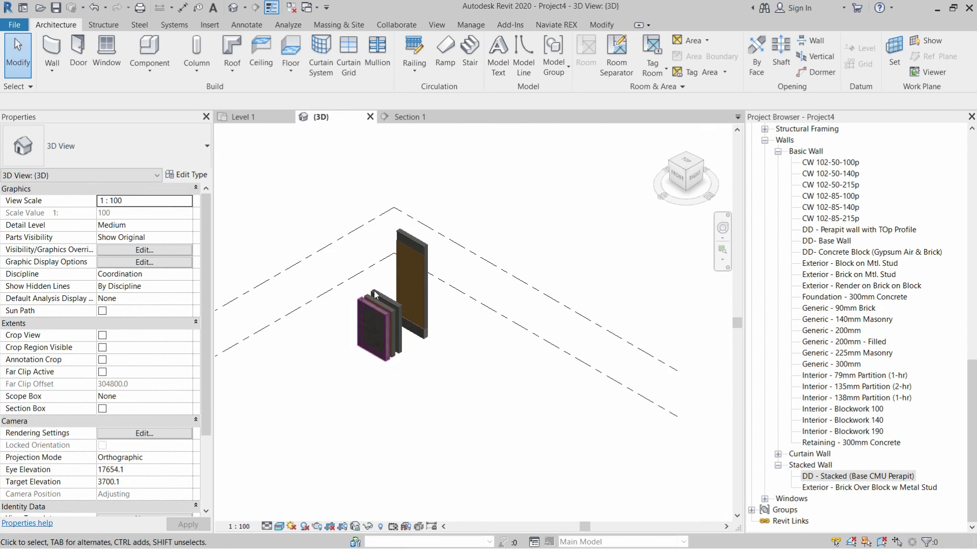
pyautogui.scroll(5, 398, 258)
pyautogui.scroll(-1, 373, 238)
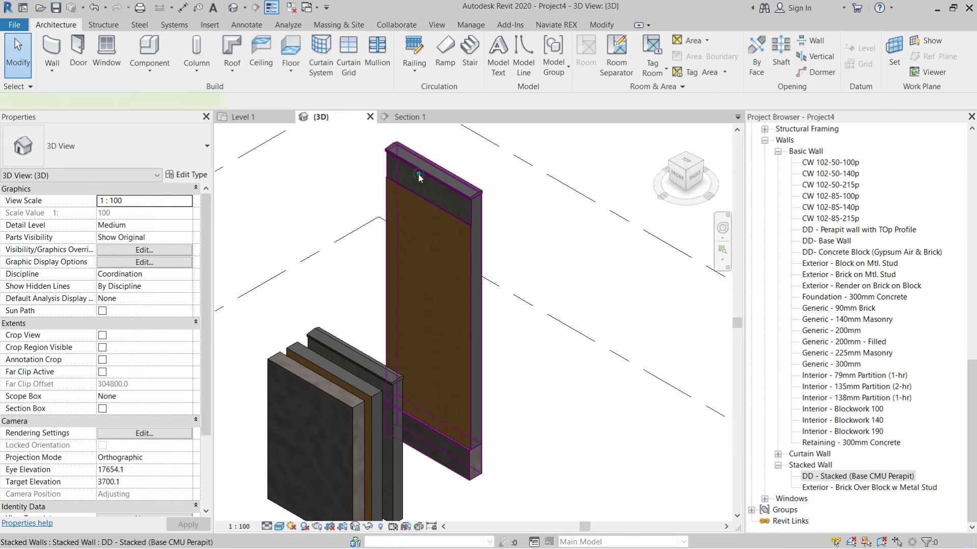
pyautogui.click(418, 174)
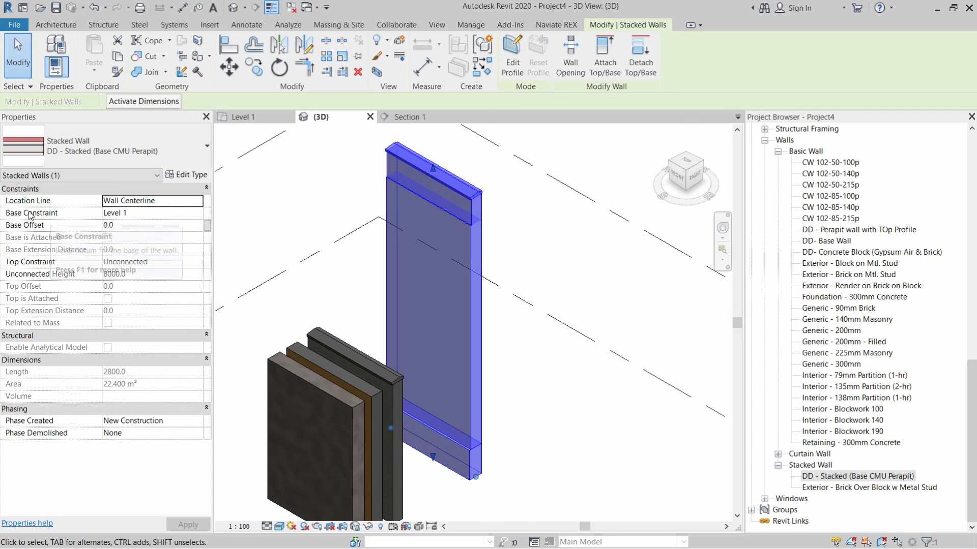
pyautogui.click(198, 262)
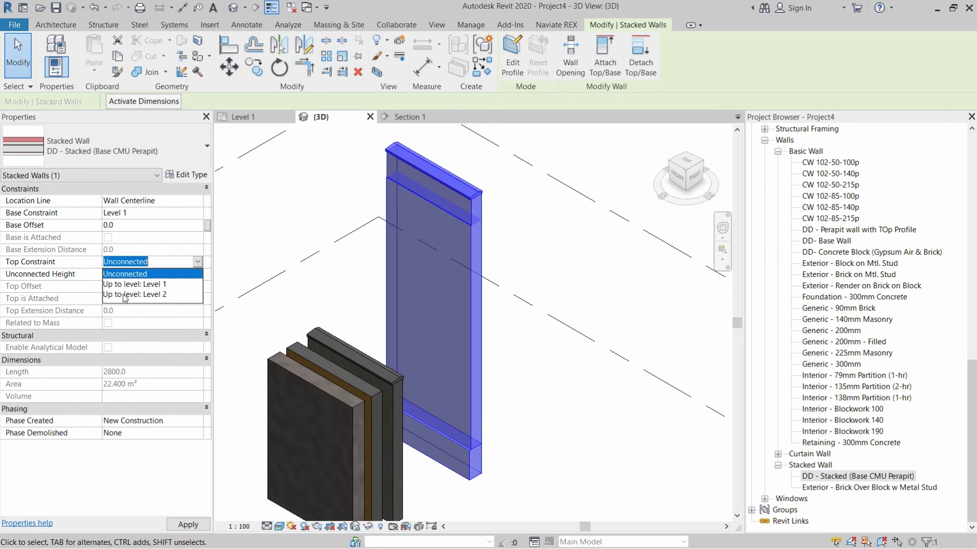
pyautogui.click(125, 295)
pyautogui.click(275, 135)
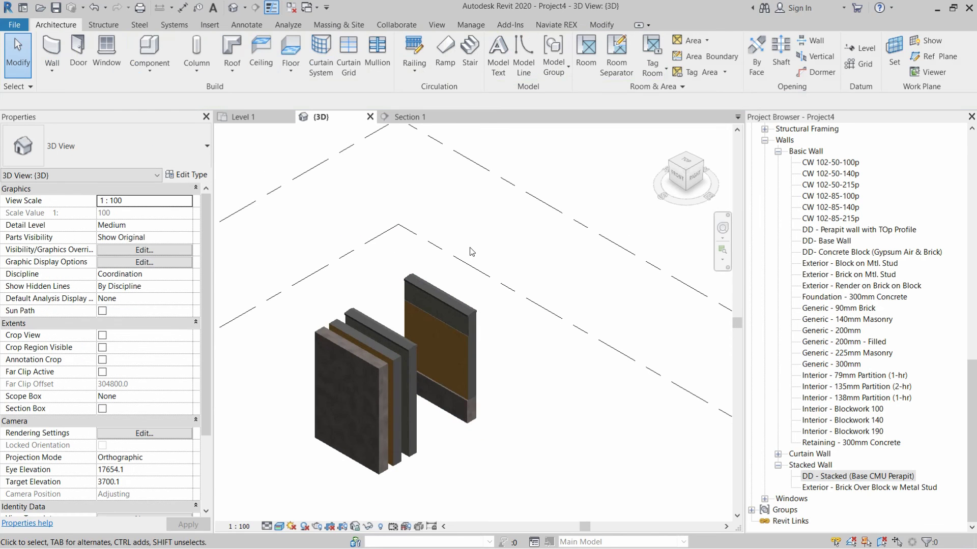
# Extend the crop region of Section 1 outward so that it includes the new stacked wall
pyautogui.click(398, 118)
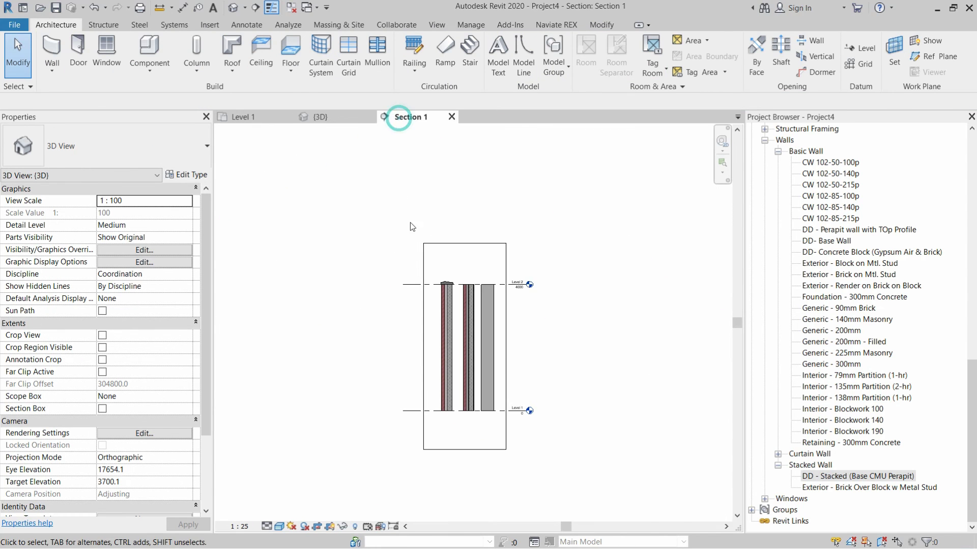
pyautogui.scroll(2, 473, 361)
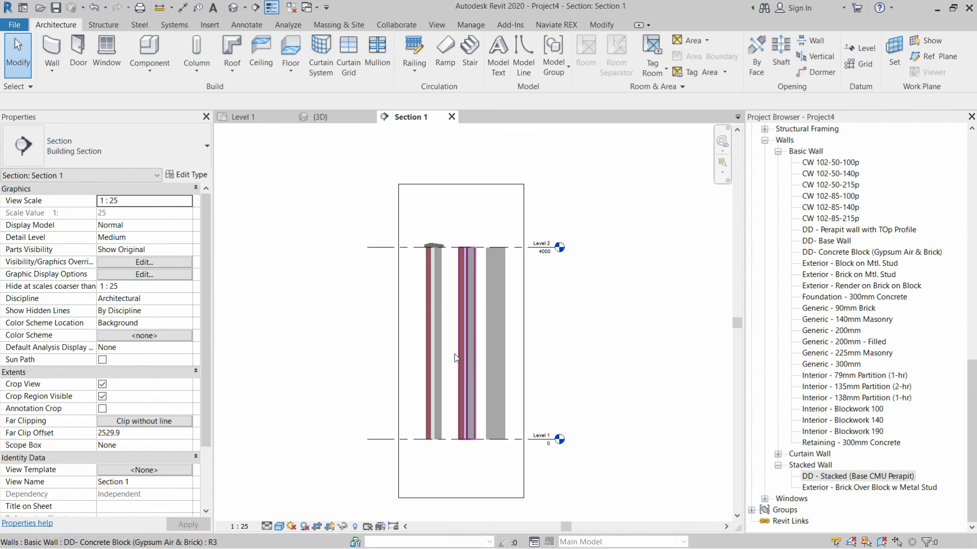
pyautogui.click(397, 323)
pyautogui.moveTo(398, 341); pyautogui.dragTo(279, 342)
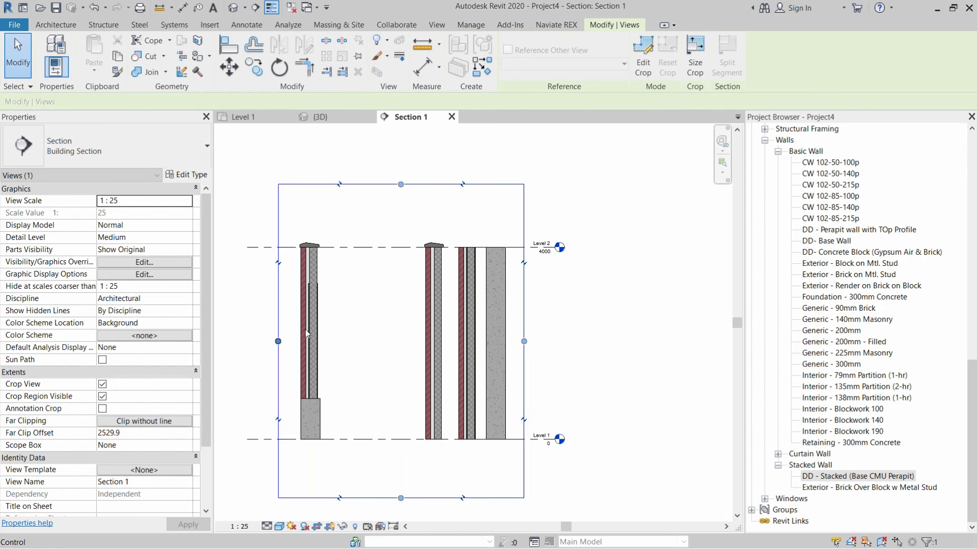
pyautogui.scroll(-2, 480, 323)
pyautogui.press('Escape')
# Examine the stacked wall's base, block and parapet portions against the Level 1 and Level 2 lines in the section
pyautogui.scroll(5, 410, 366)
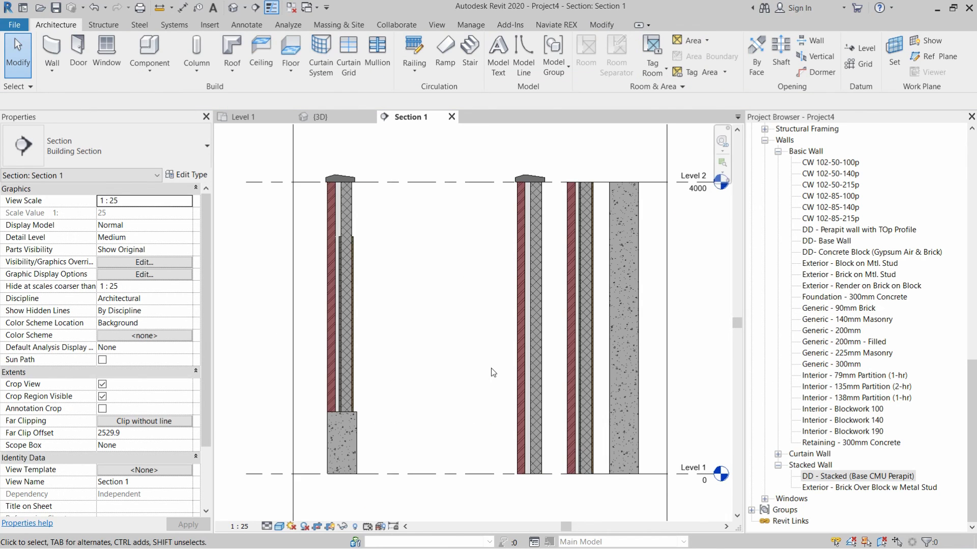
pyautogui.scroll(-1, 402, 356)
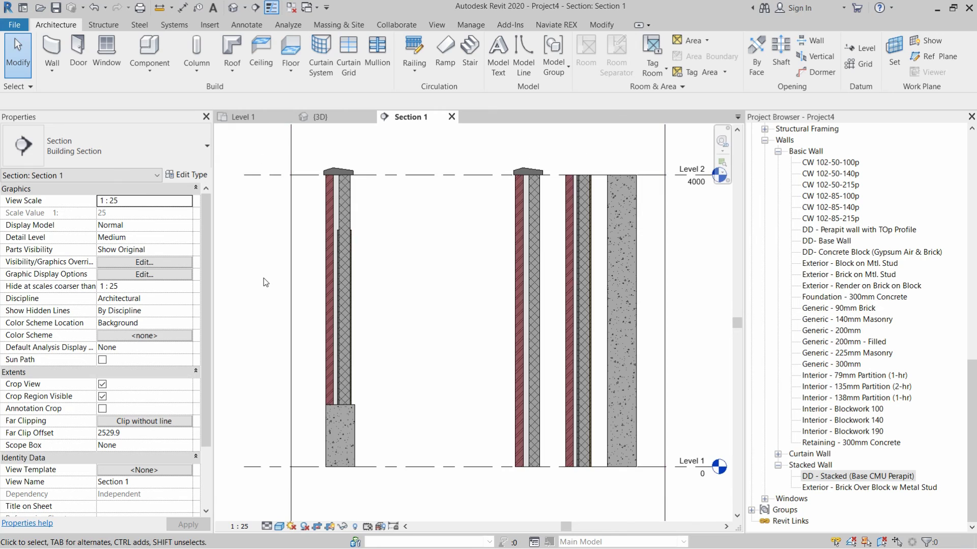
pyautogui.scroll(2, 392, 297)
pyautogui.scroll(-1, 392, 298)
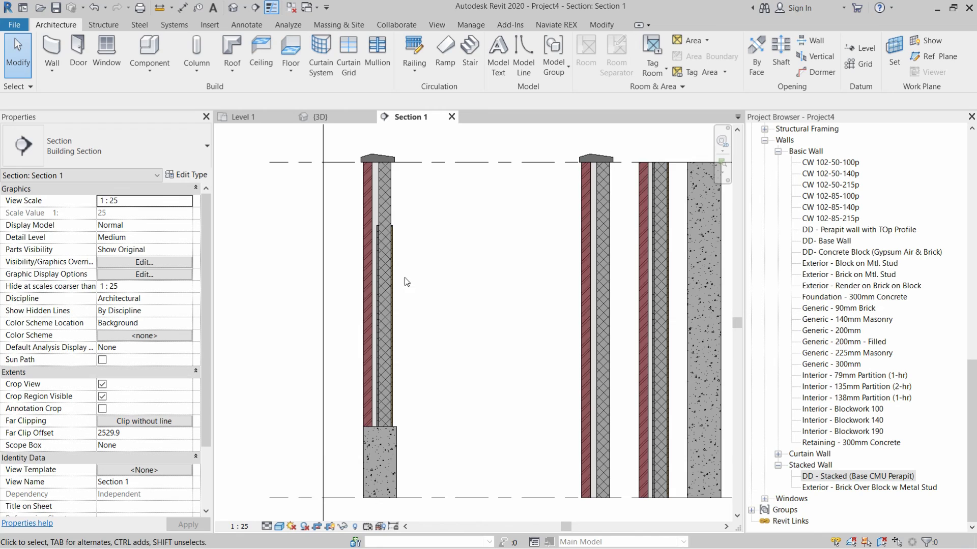
pyautogui.scroll(-1, 280, 286)
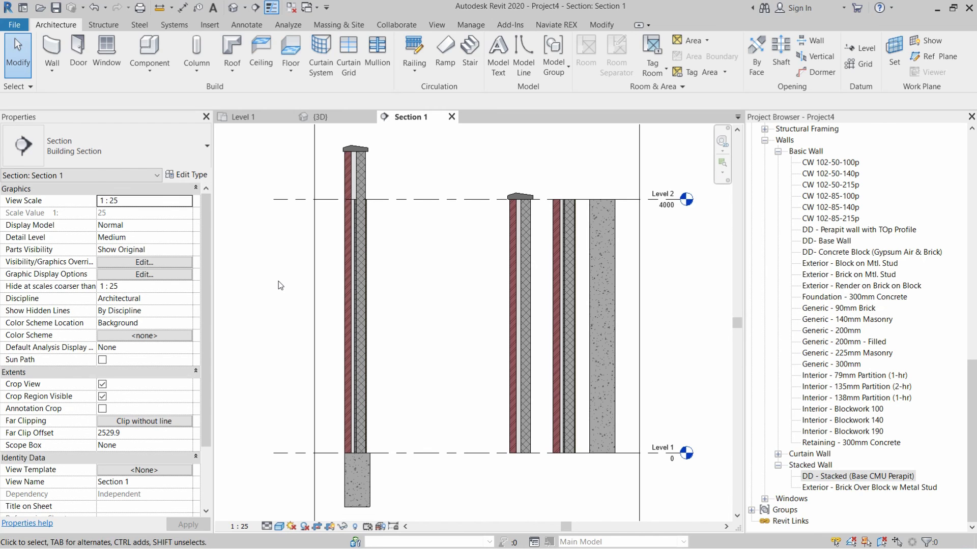